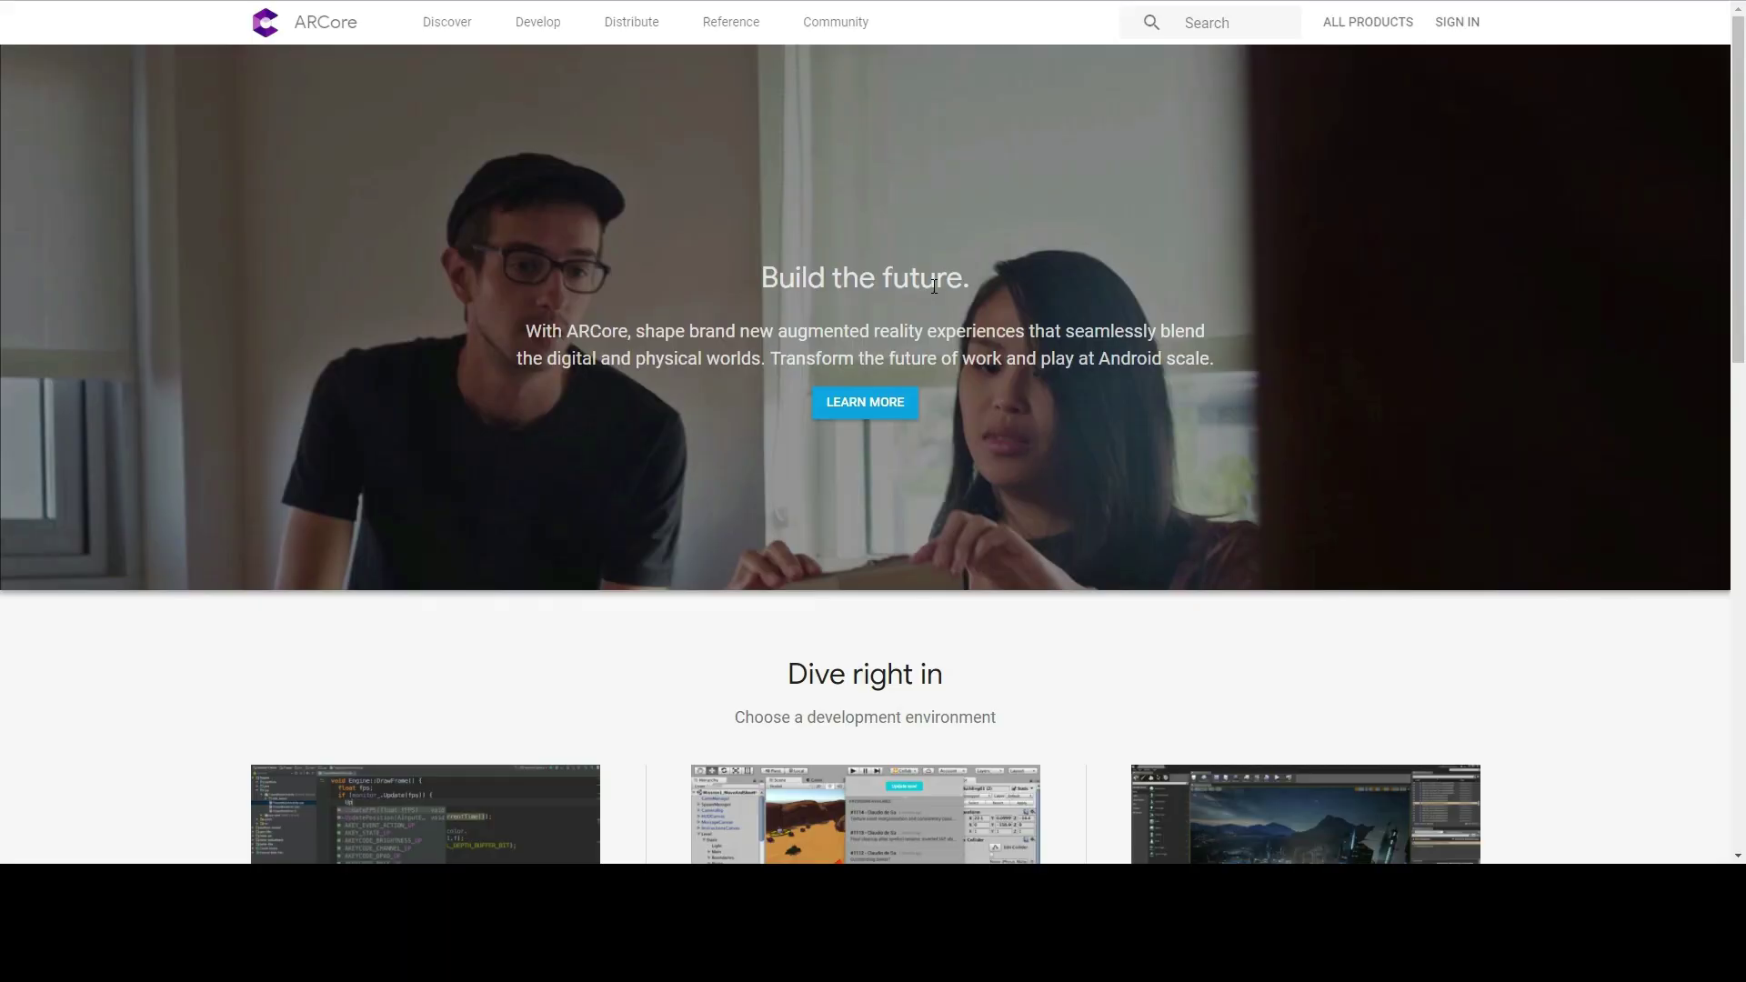
Accept the ARCore SDK terms, download the Unity SDK package, and browse the Supported Devices list.
scroll(934, 286, "down", 12)
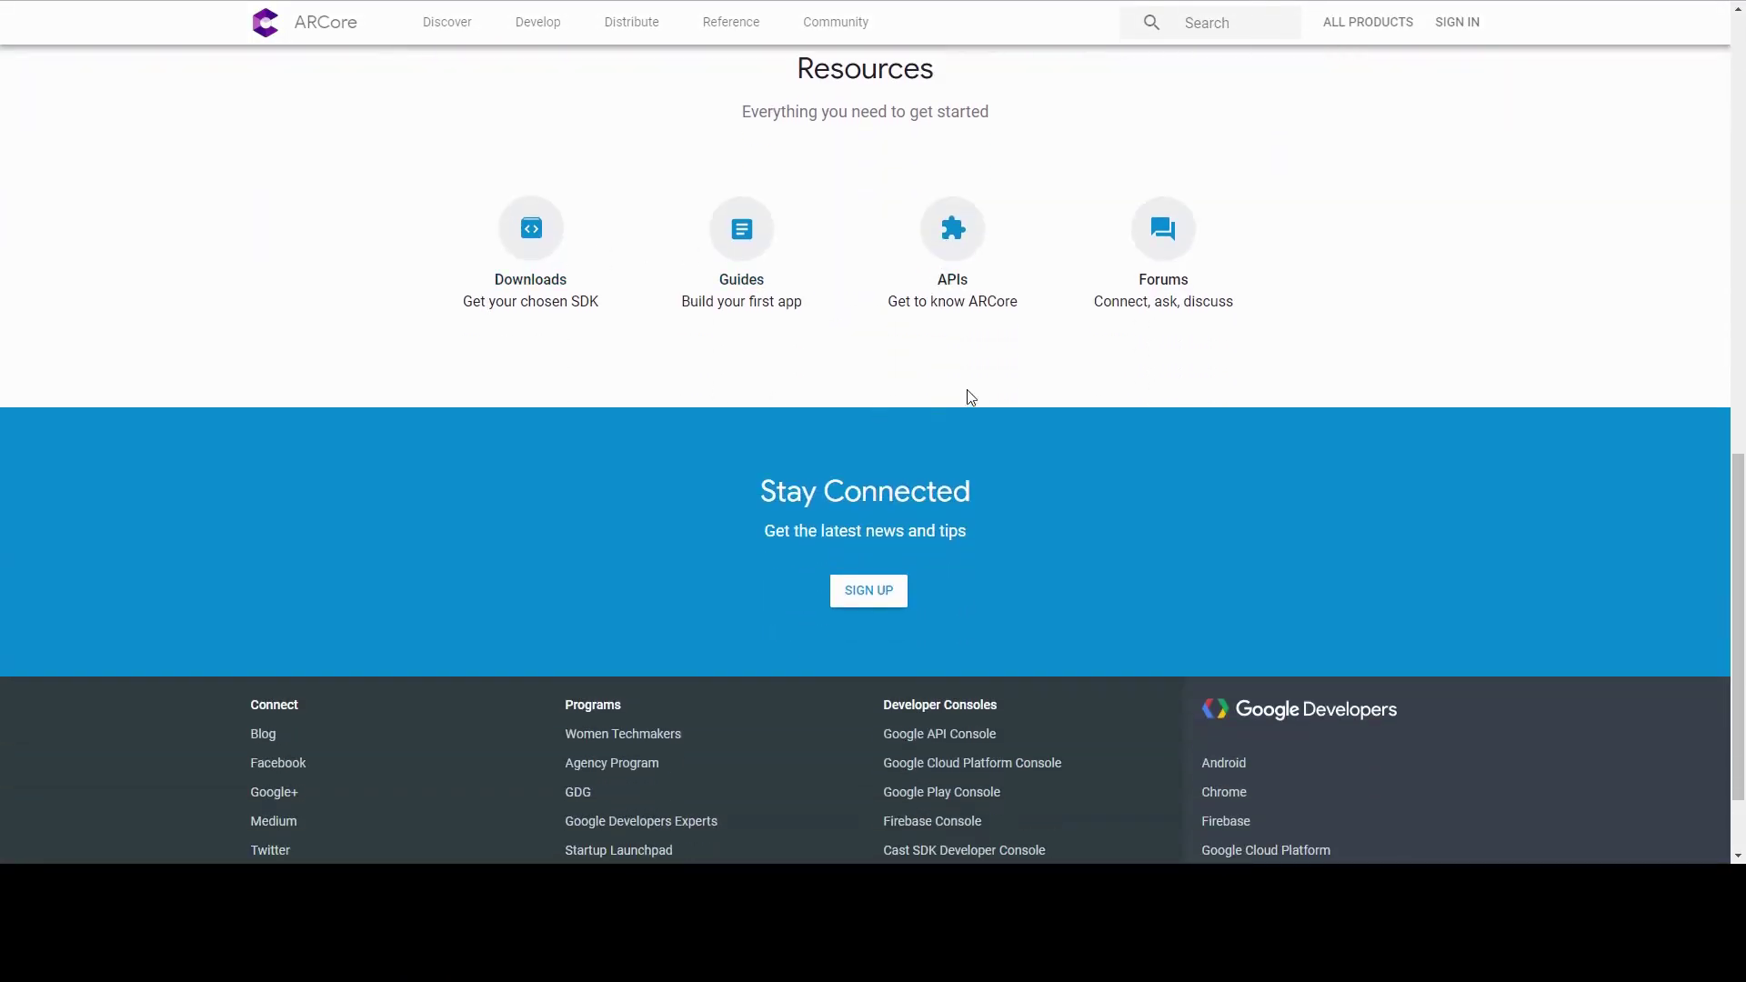
scroll(994, 393, "down", 2)
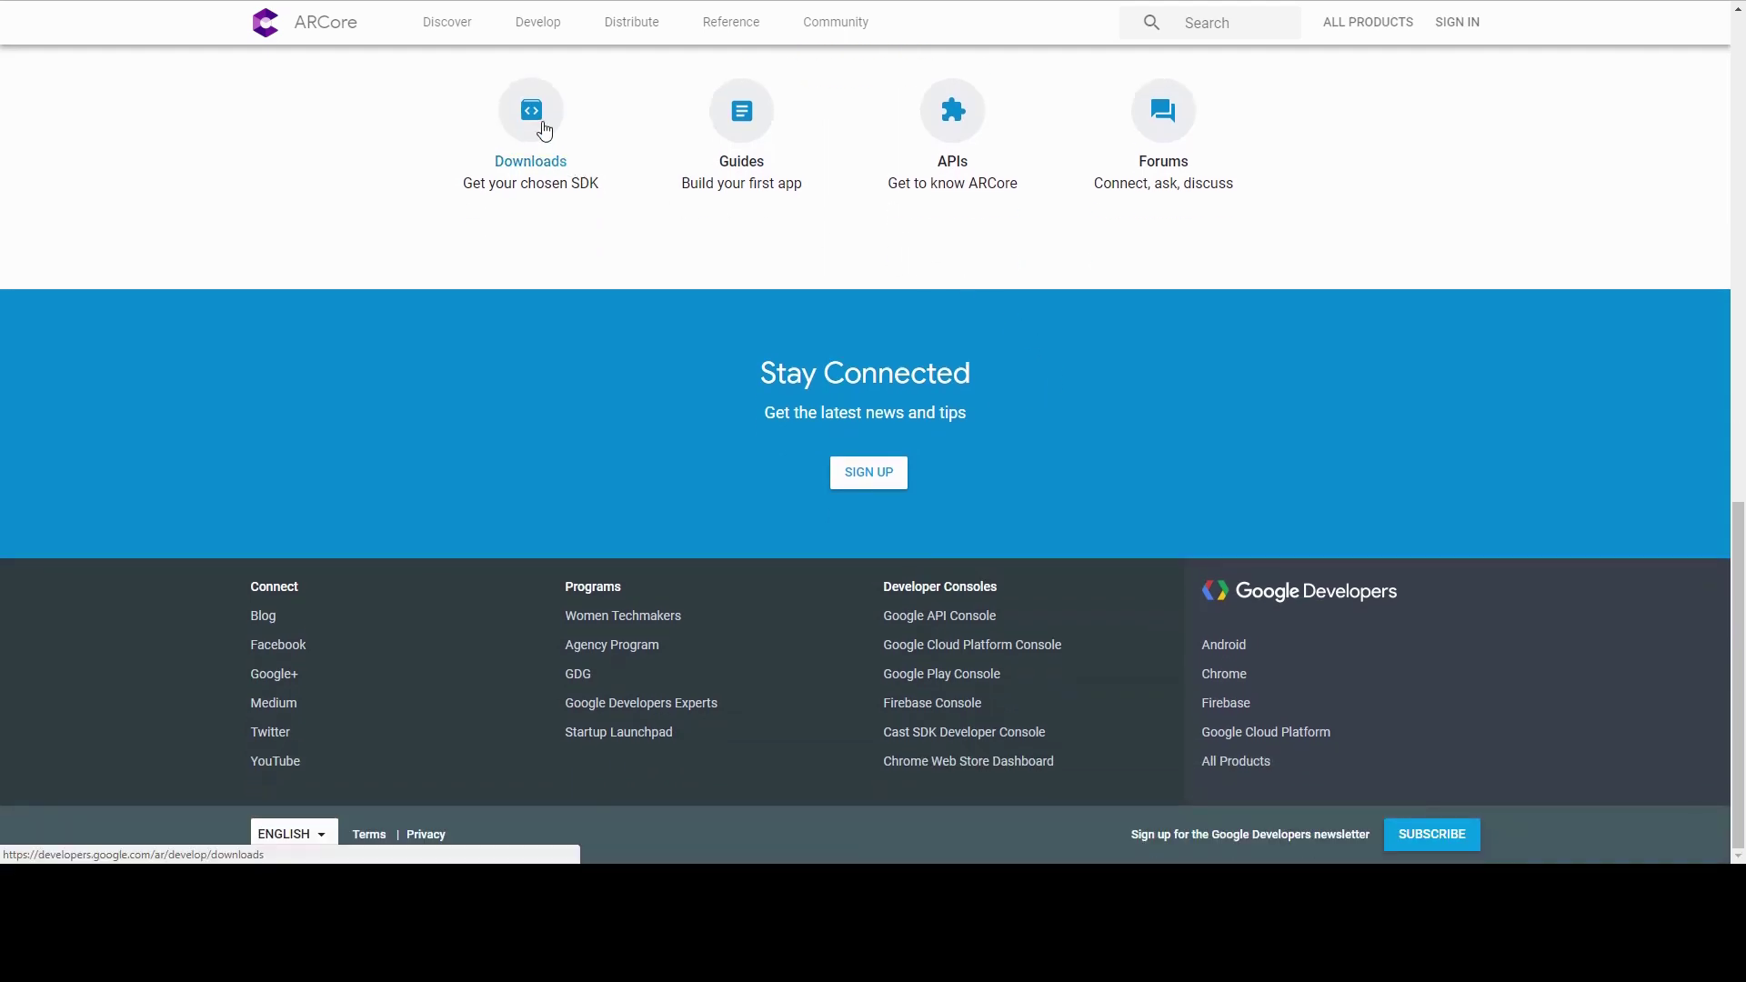
left_click(542, 128)
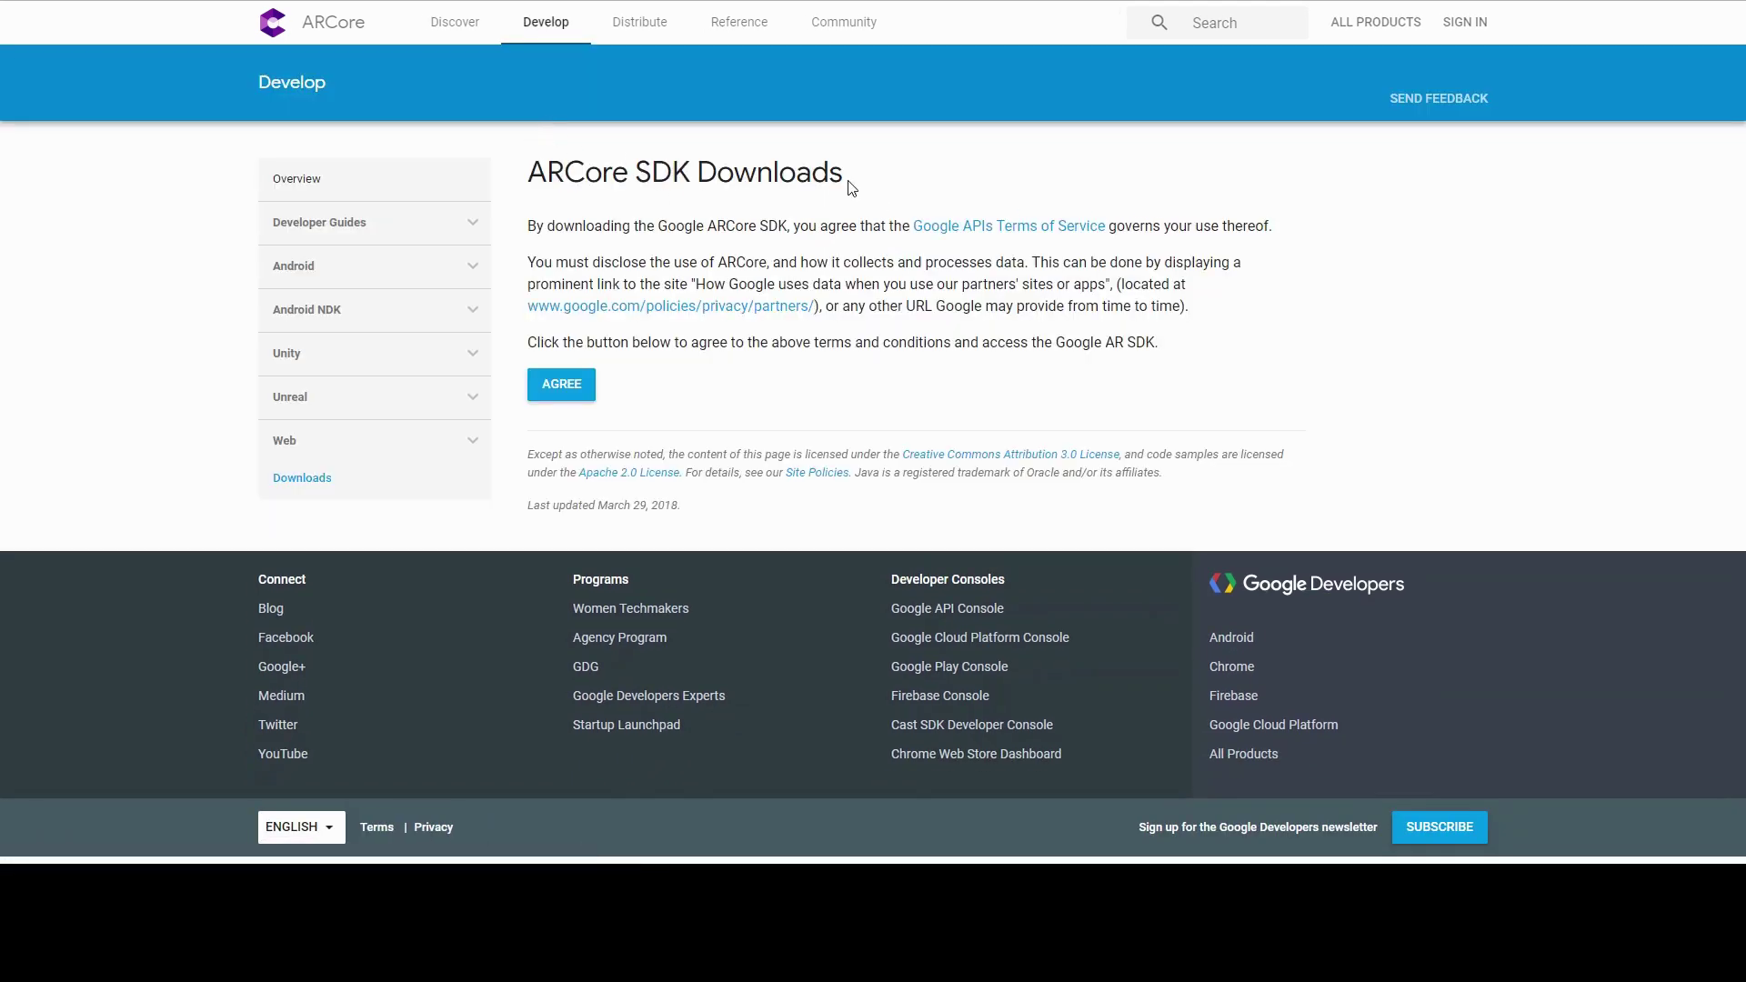
left_click(575, 389)
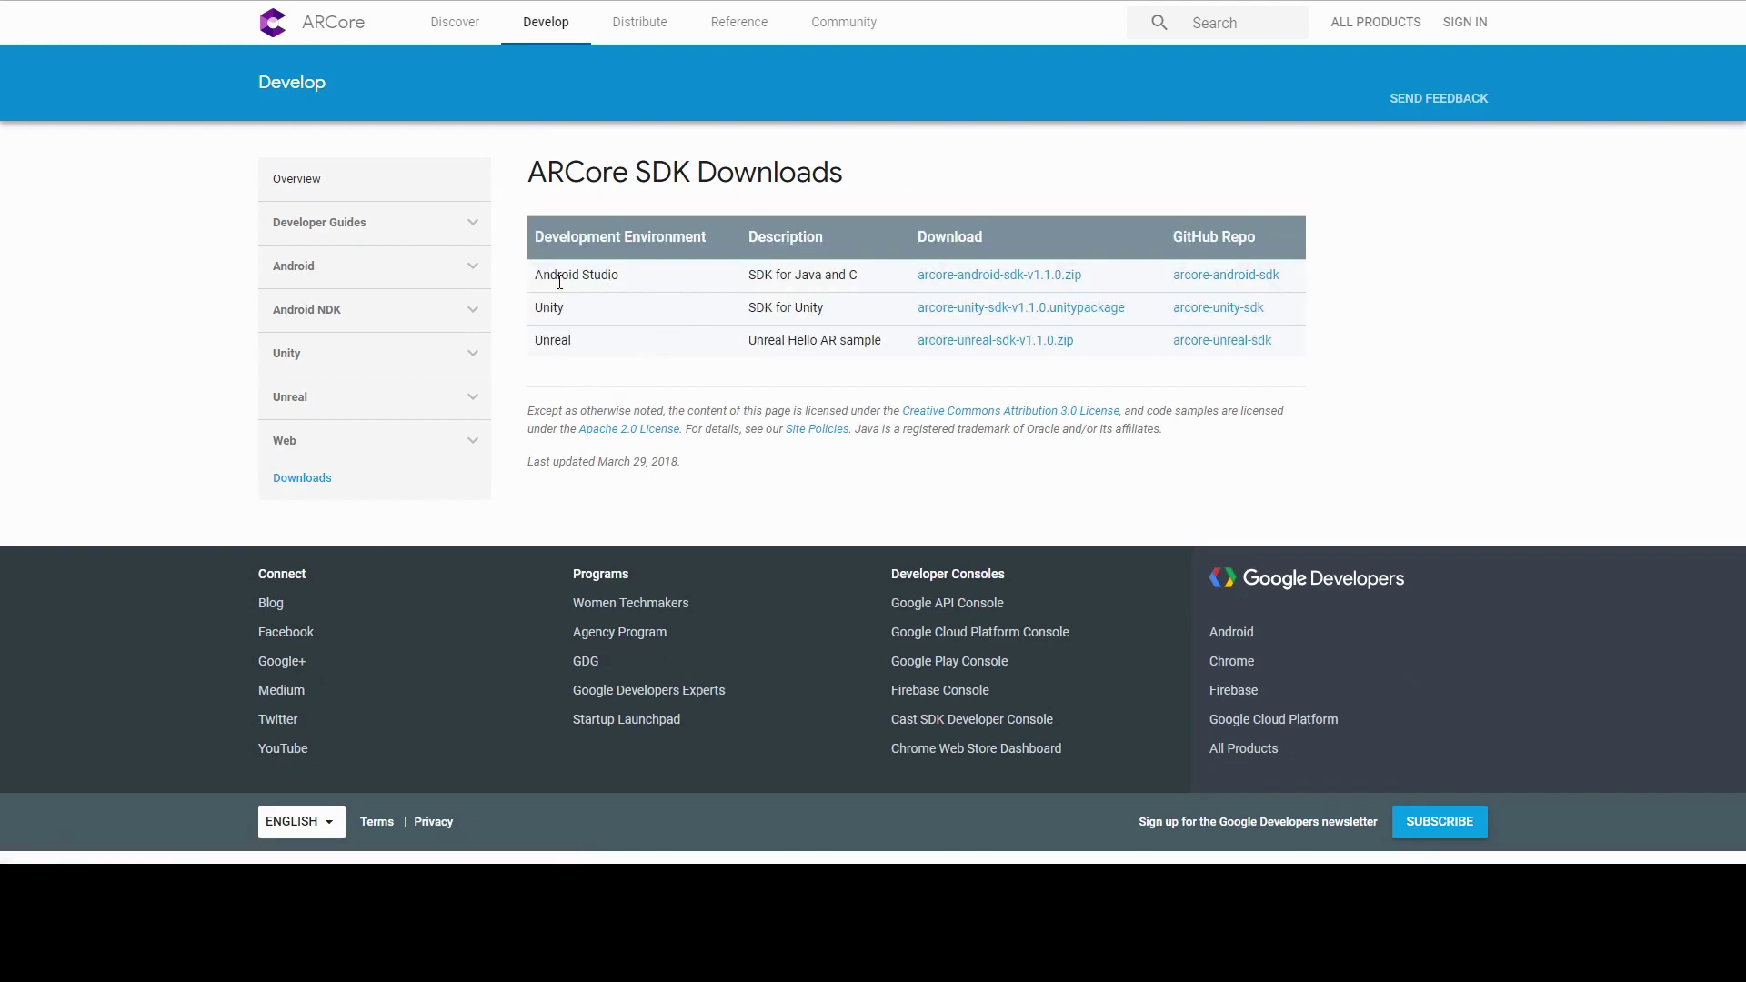
left_click(1010, 313)
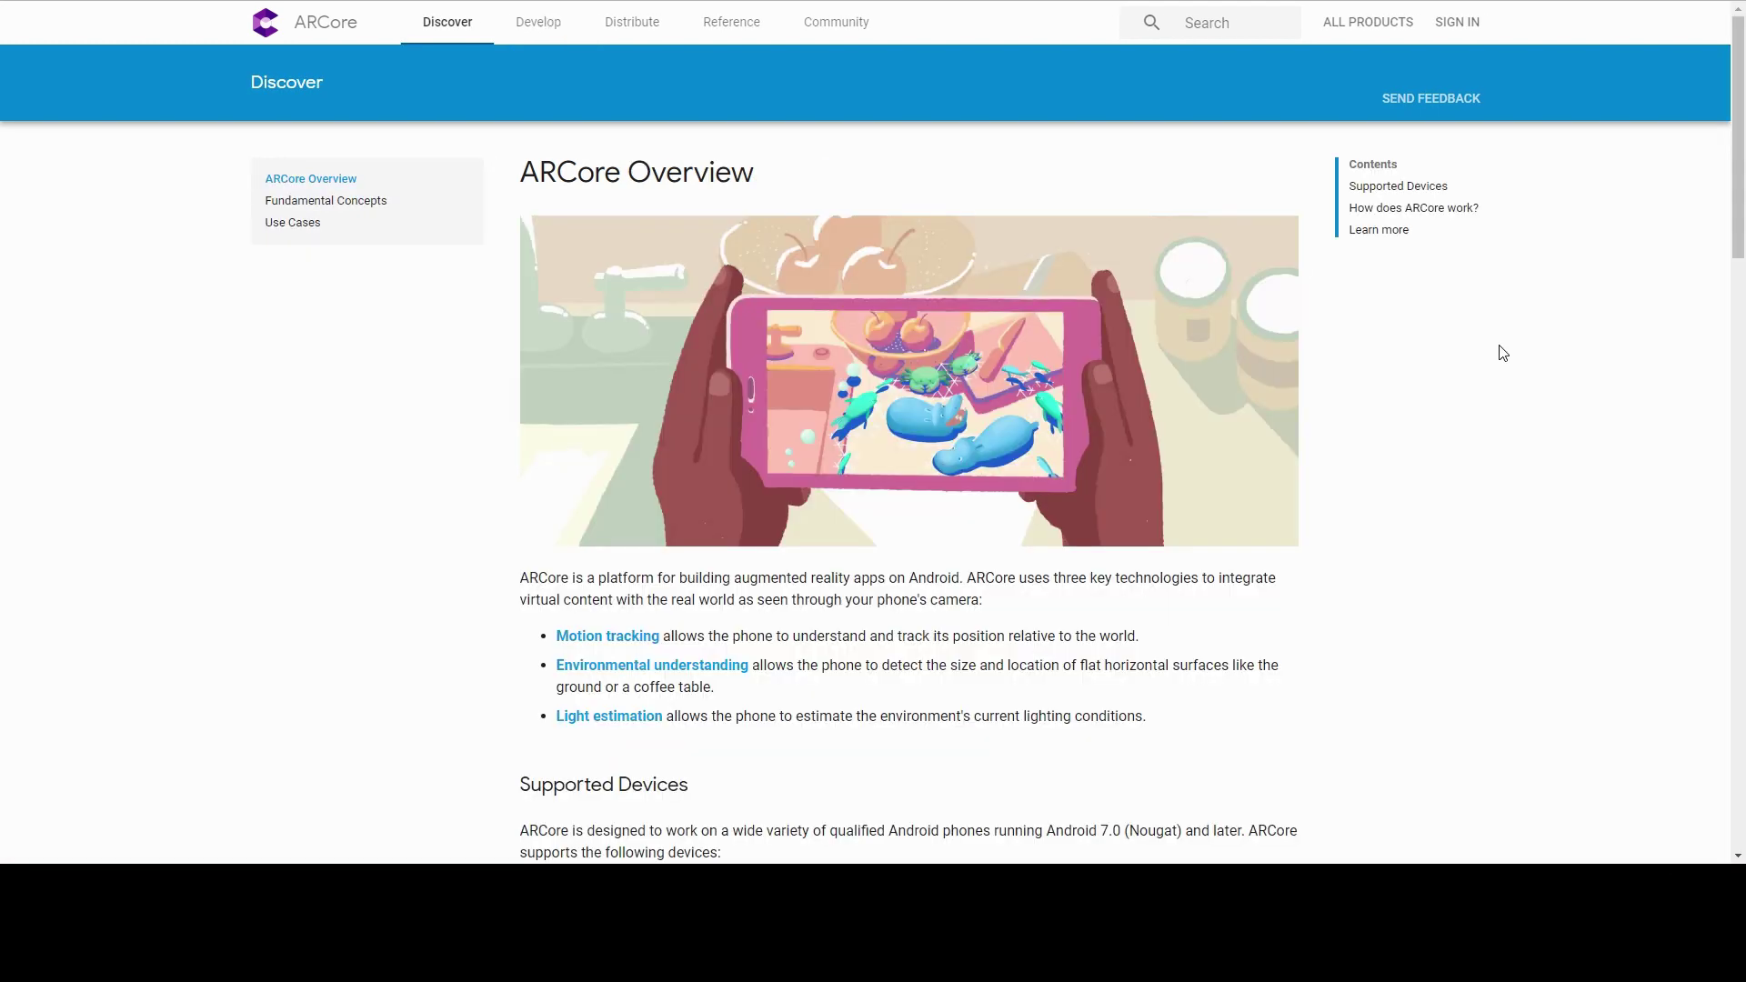
scroll(1496, 353, "down", 9)
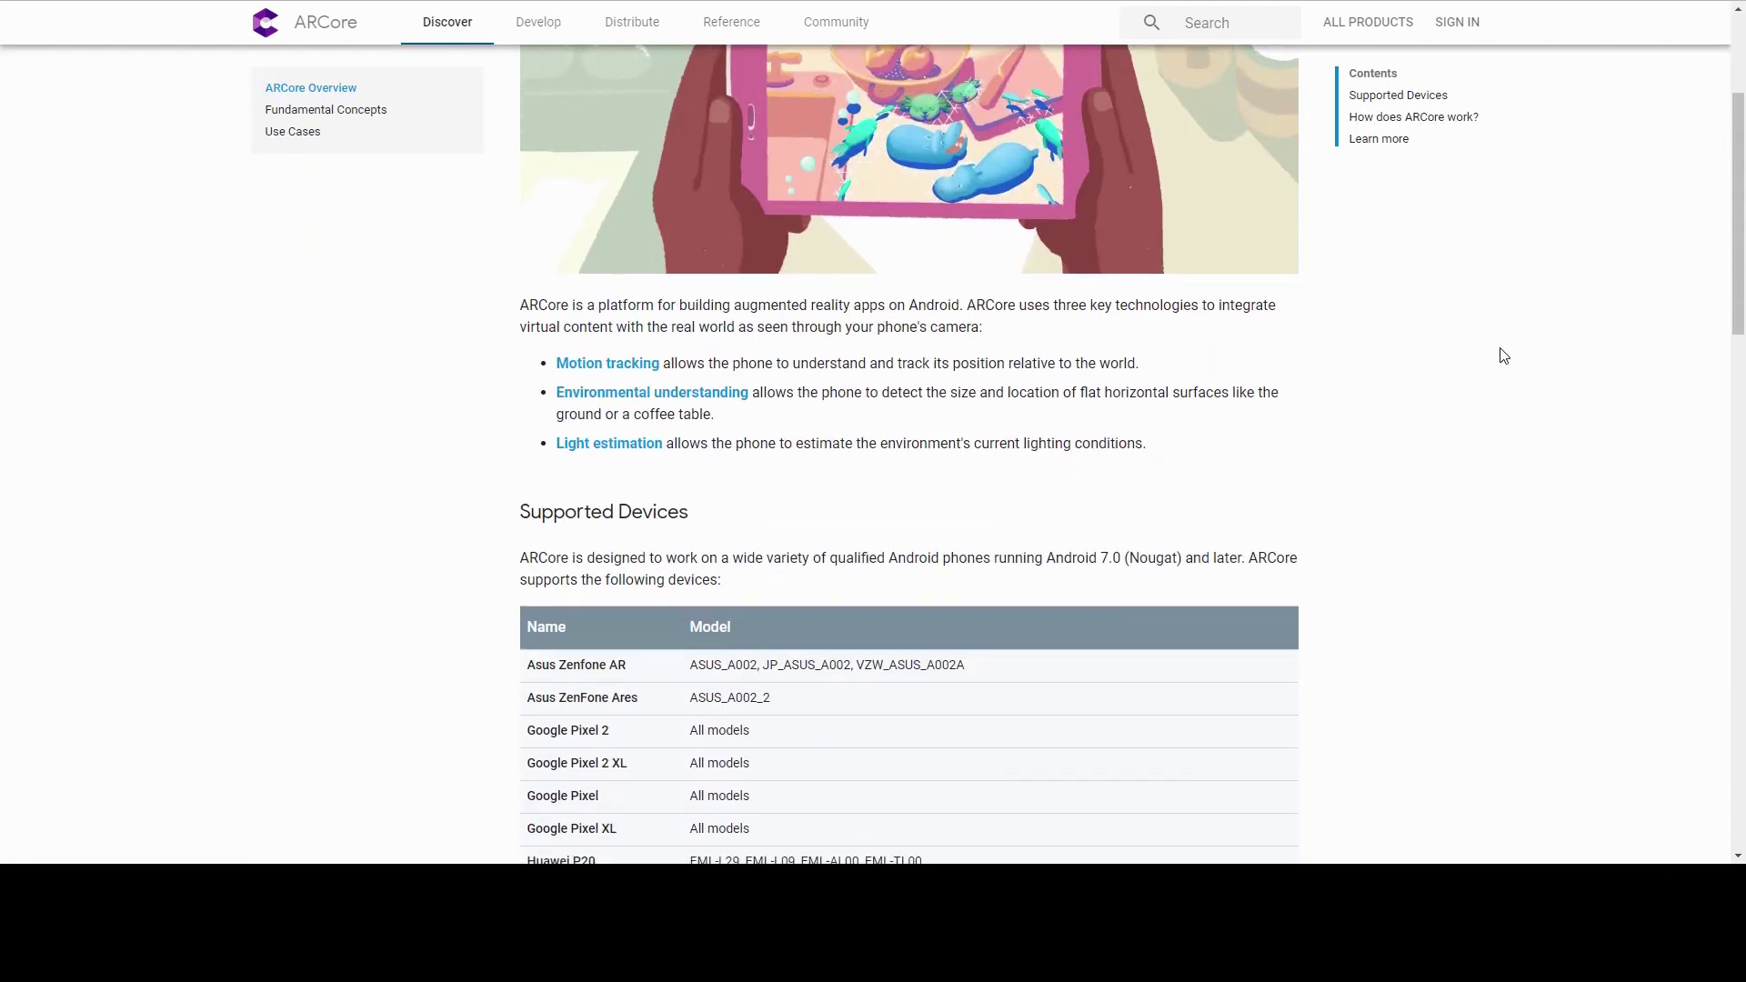
scroll(1461, 347, "up", 1)
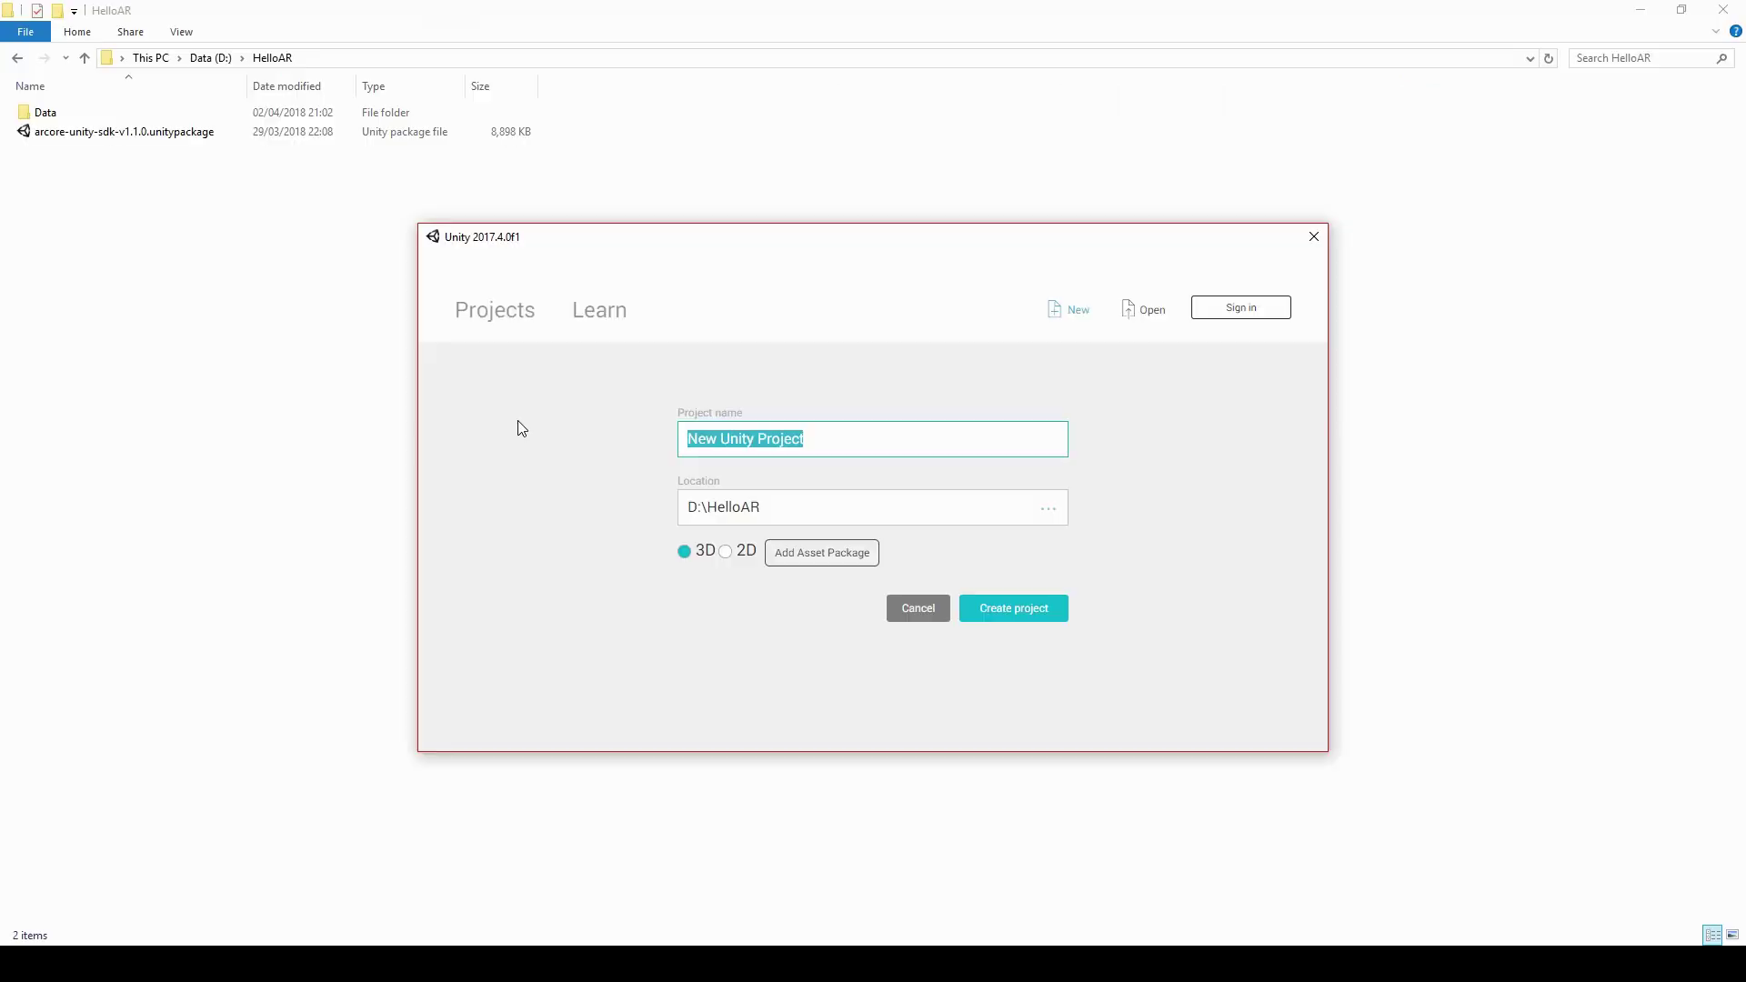
Create the AR_Tutorial project and delete the default Directional Light and Main Camera.
type("AR_Tutorial")
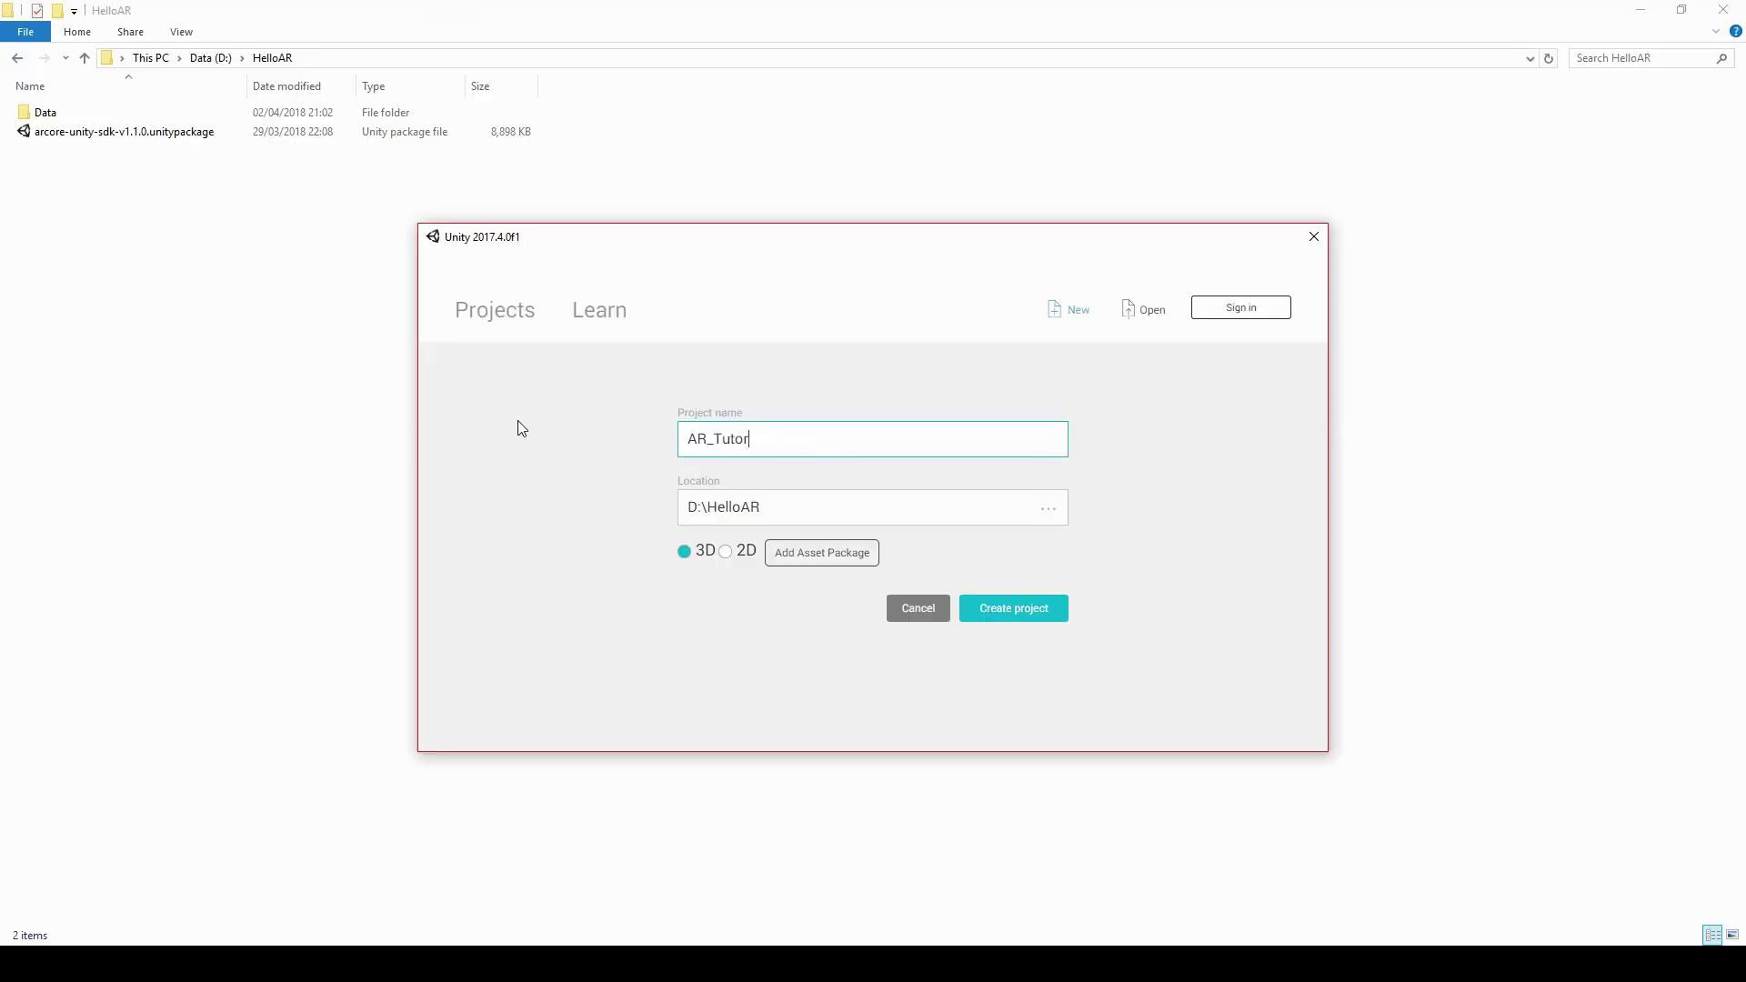
left_click(1006, 613)
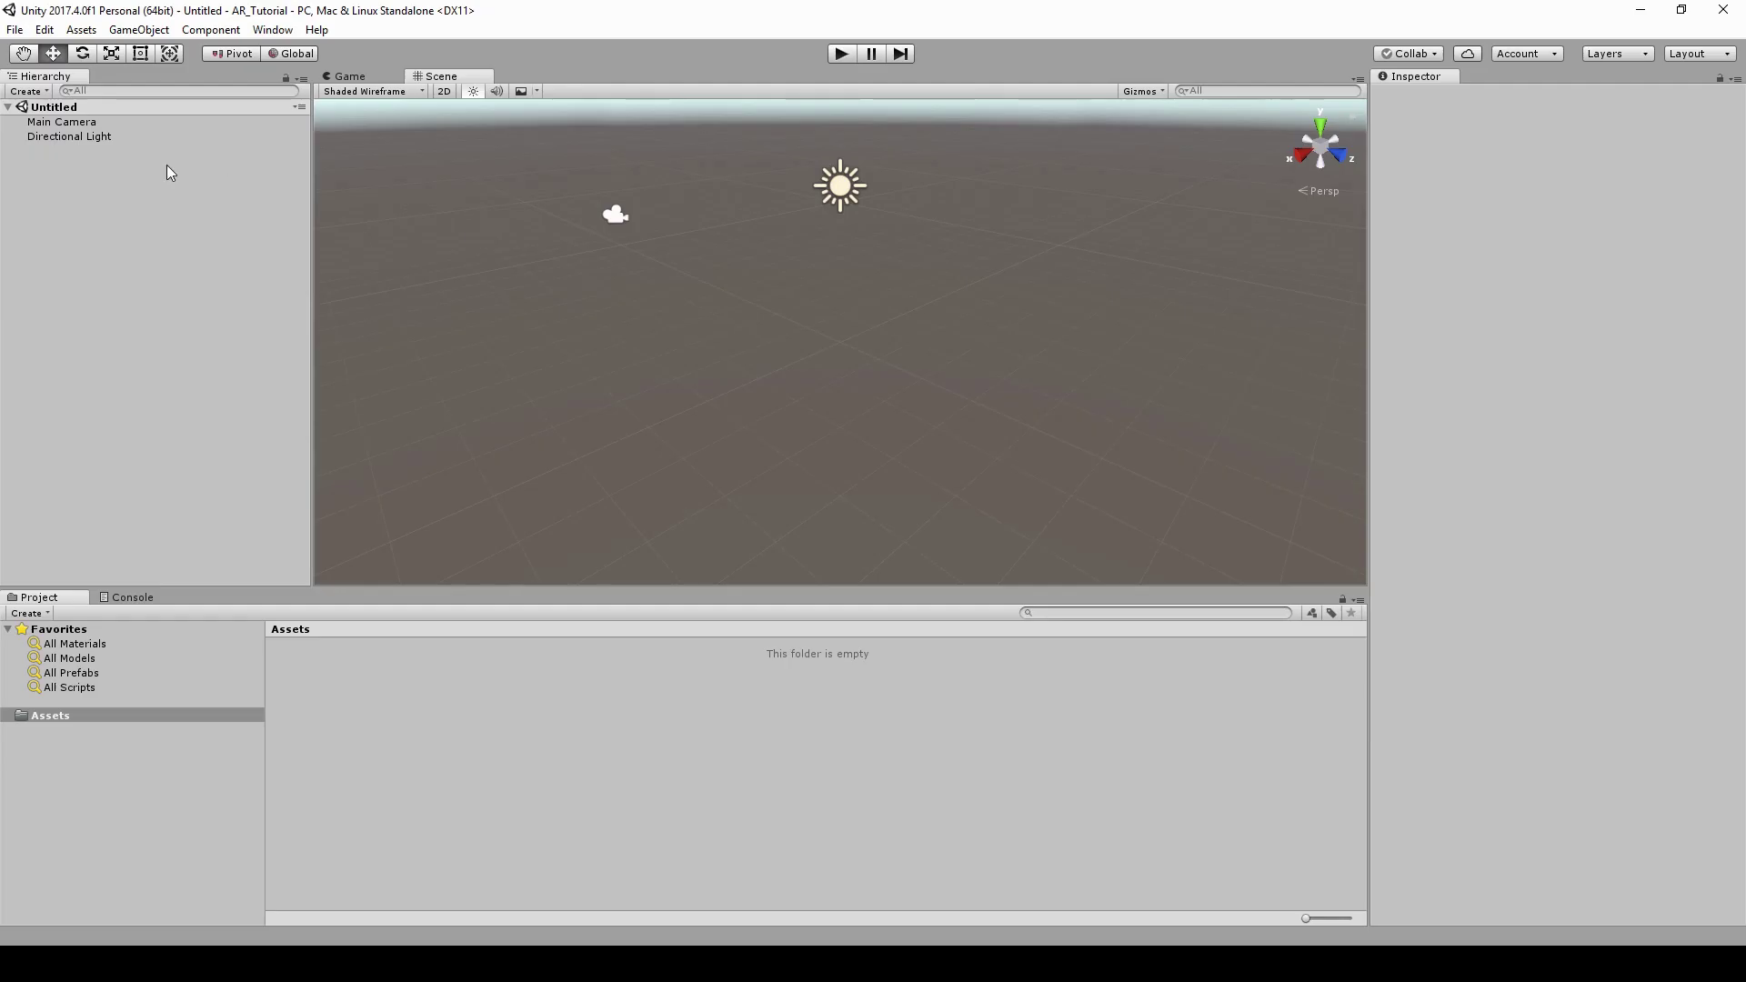
left_click(73, 137)
key("Delete")
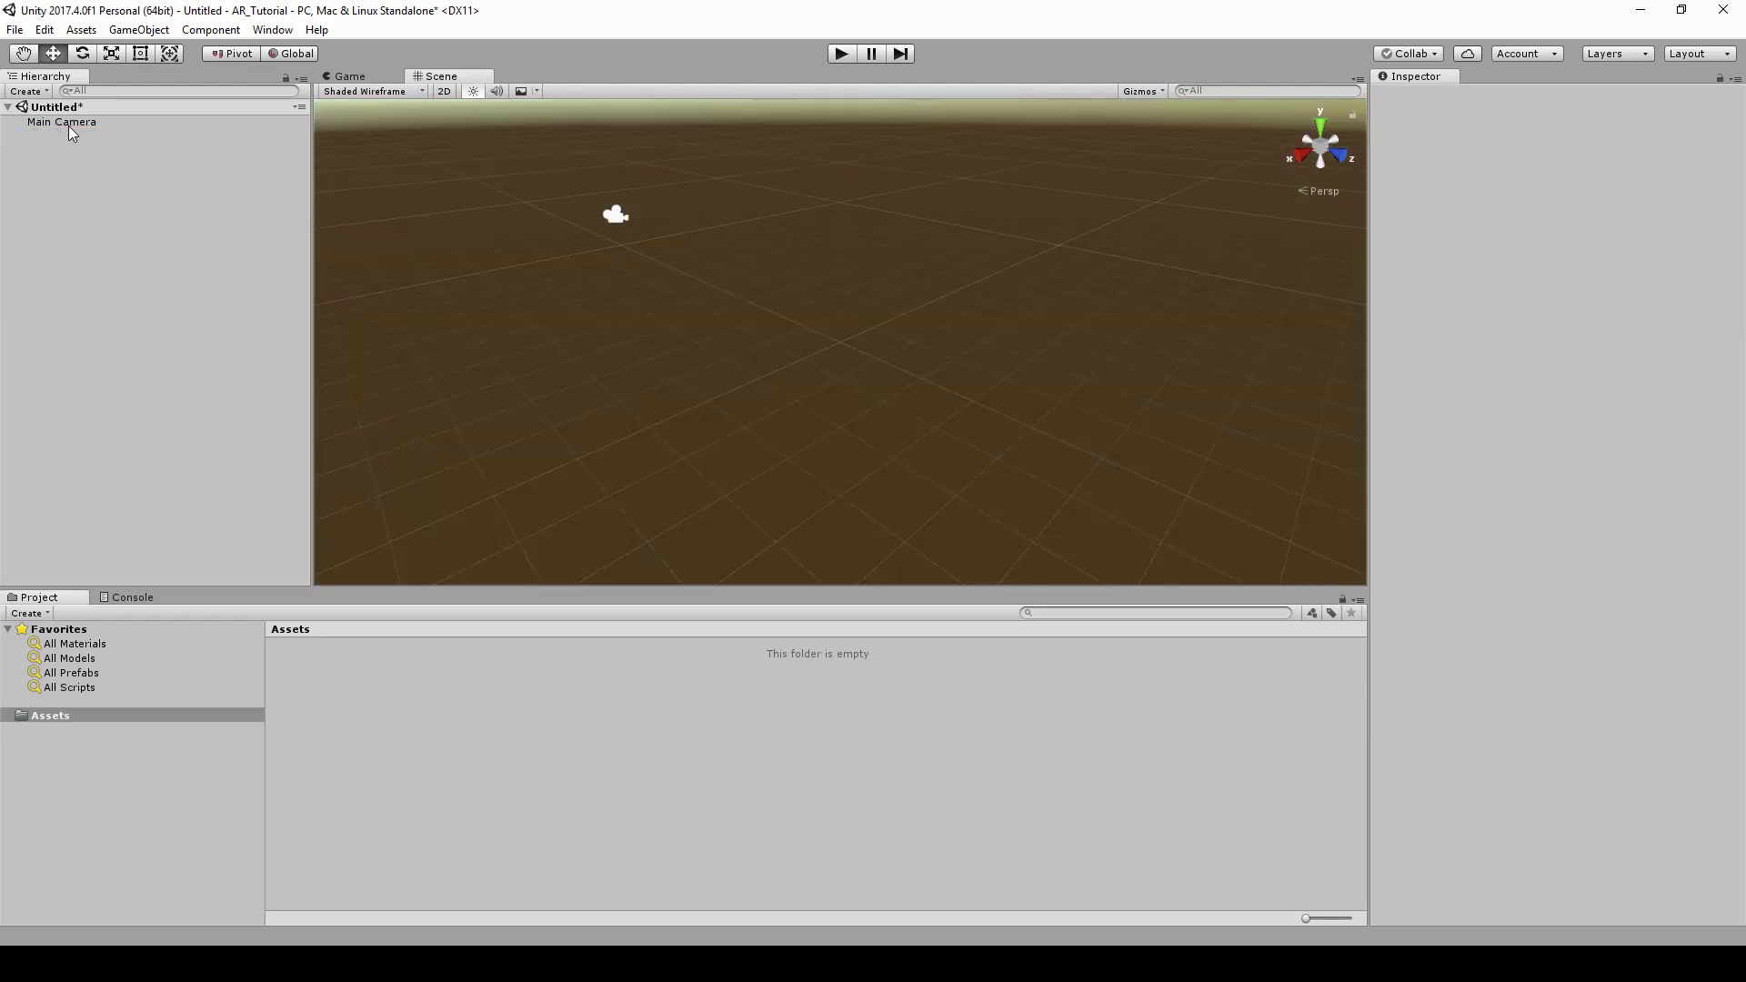
left_click(68, 122)
key("Delete")
Switch the build platform to Android with Development Build enabled.
left_click(14, 29)
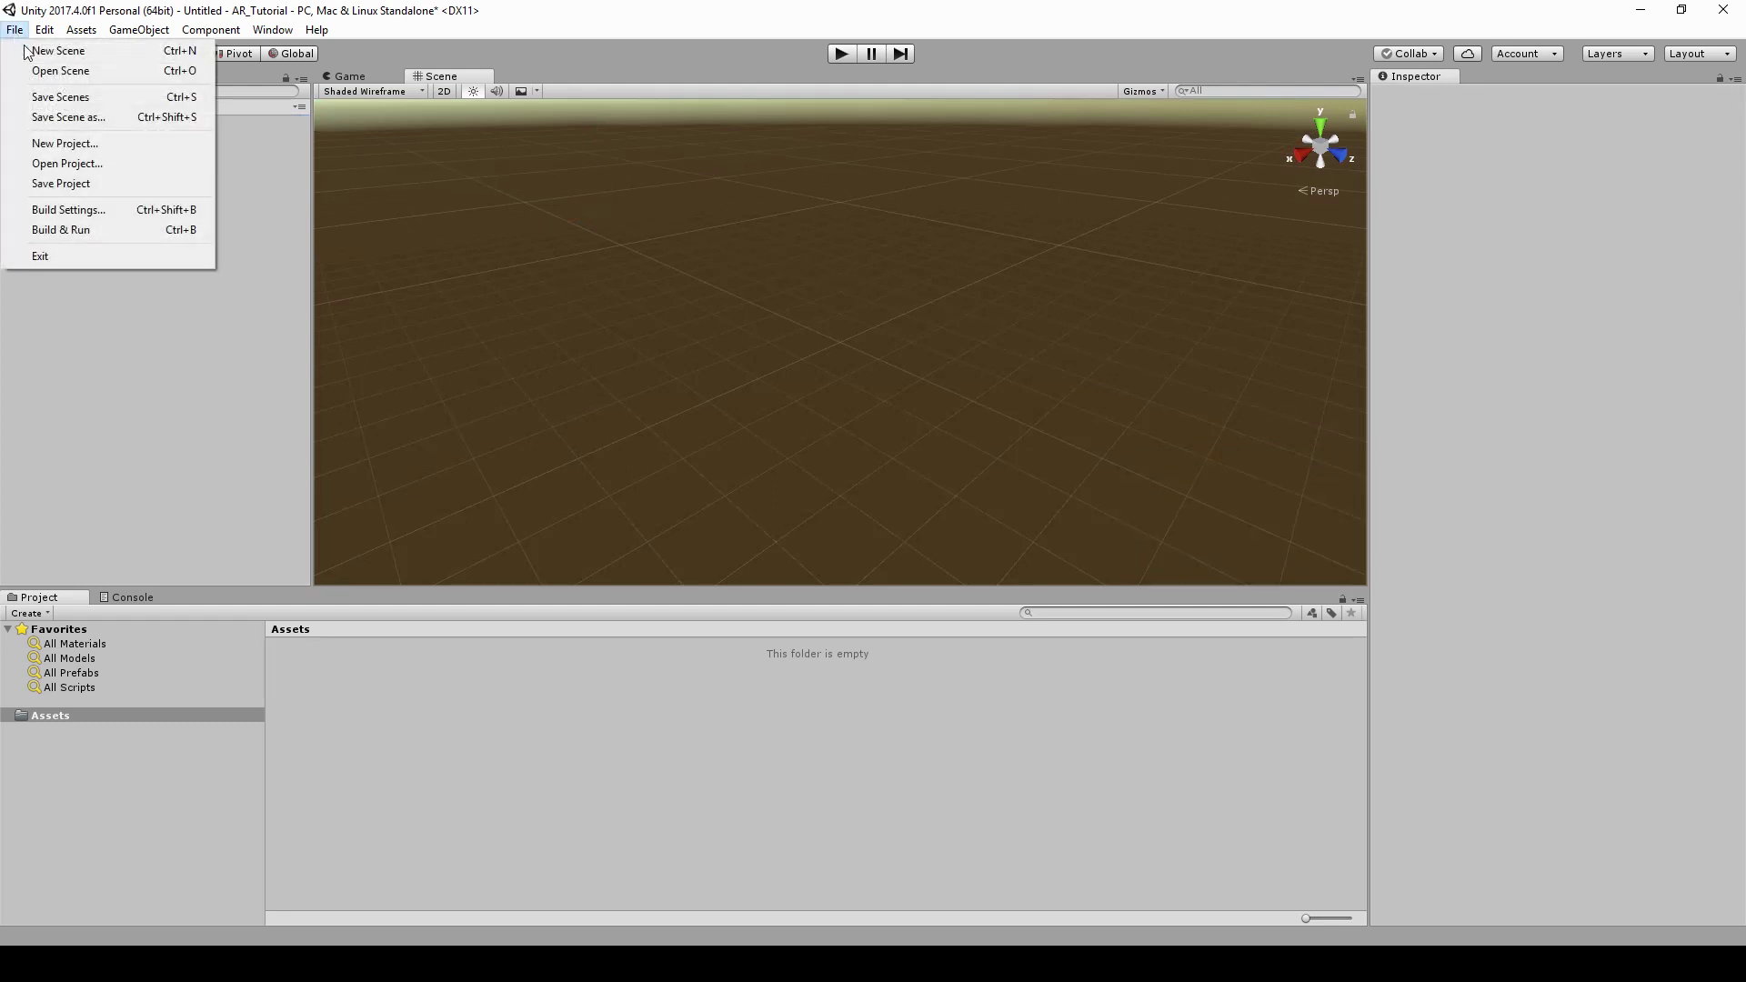
left_click(94, 208)
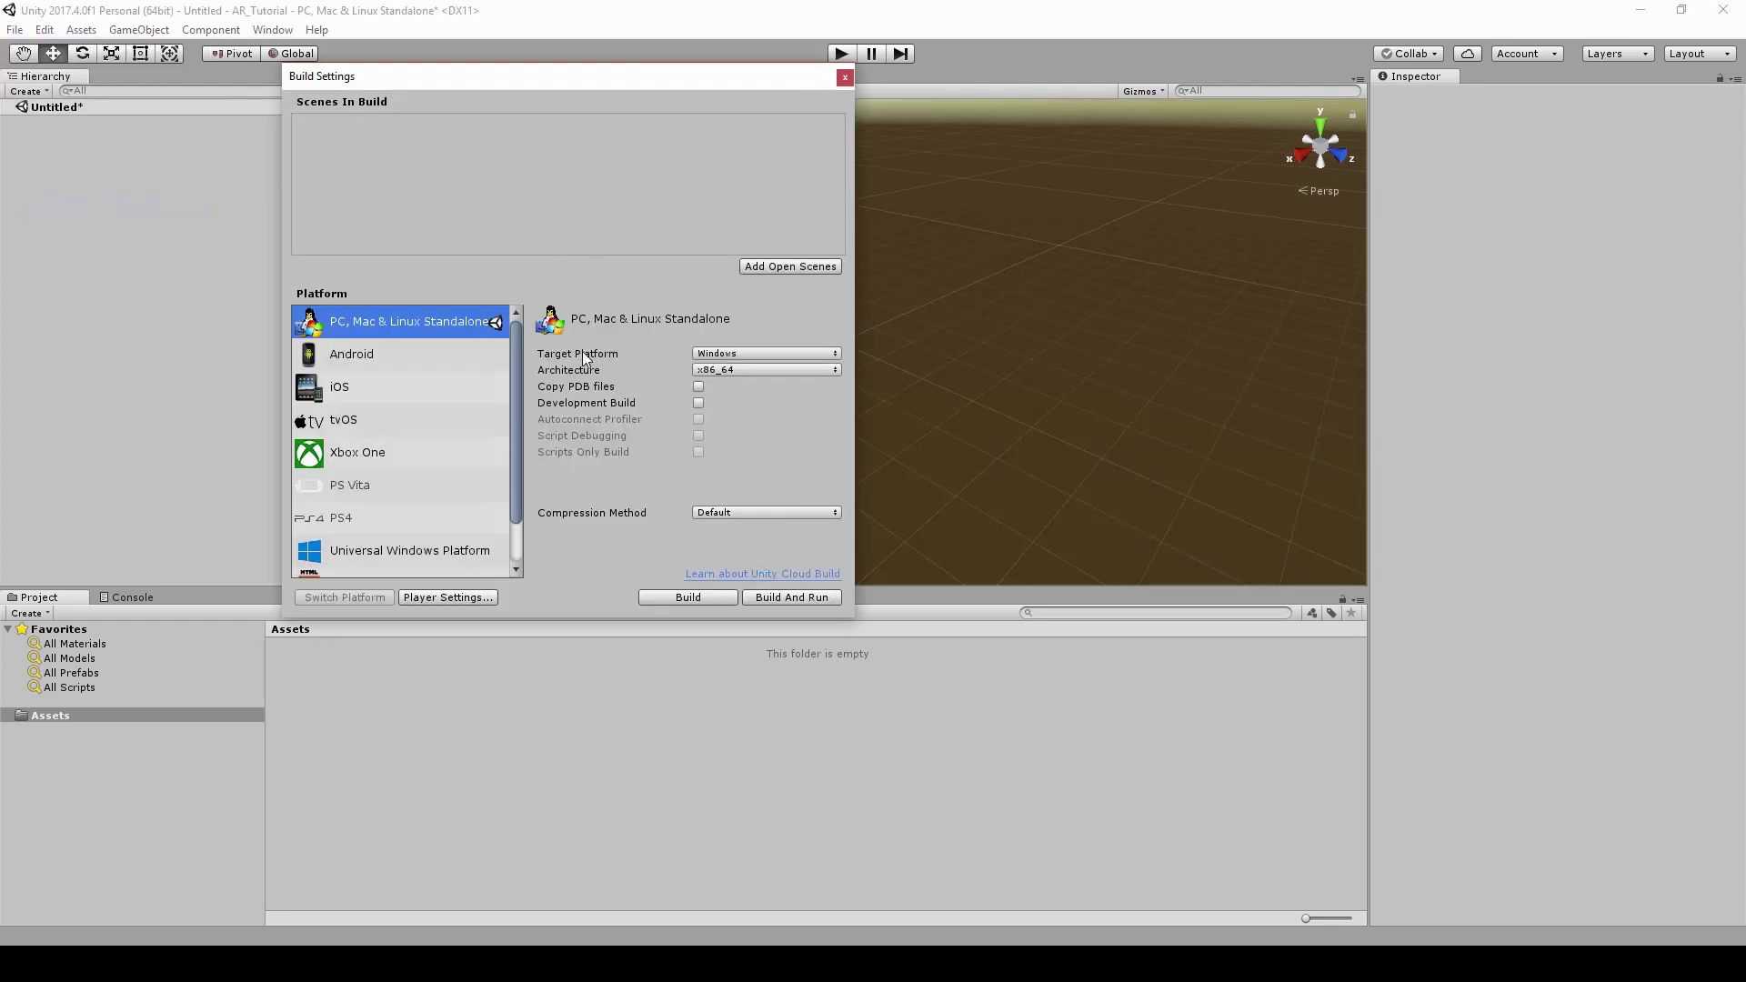
left_click(389, 357)
left_click(698, 420)
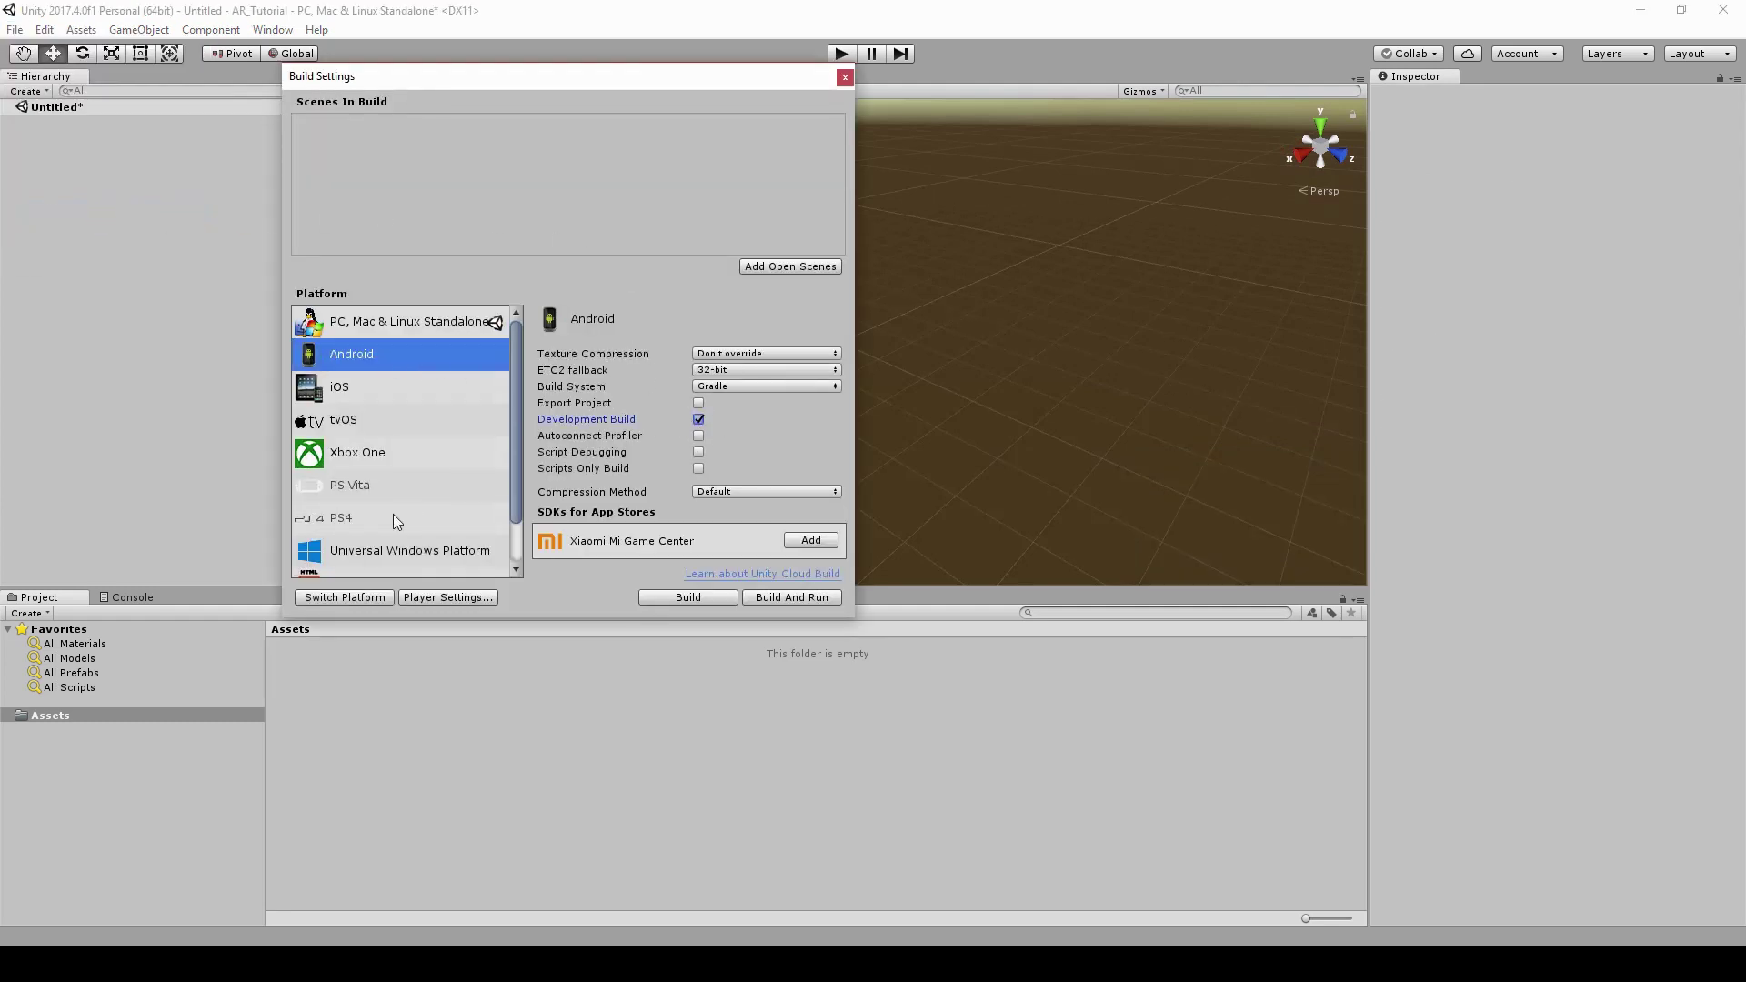
left_click(354, 596)
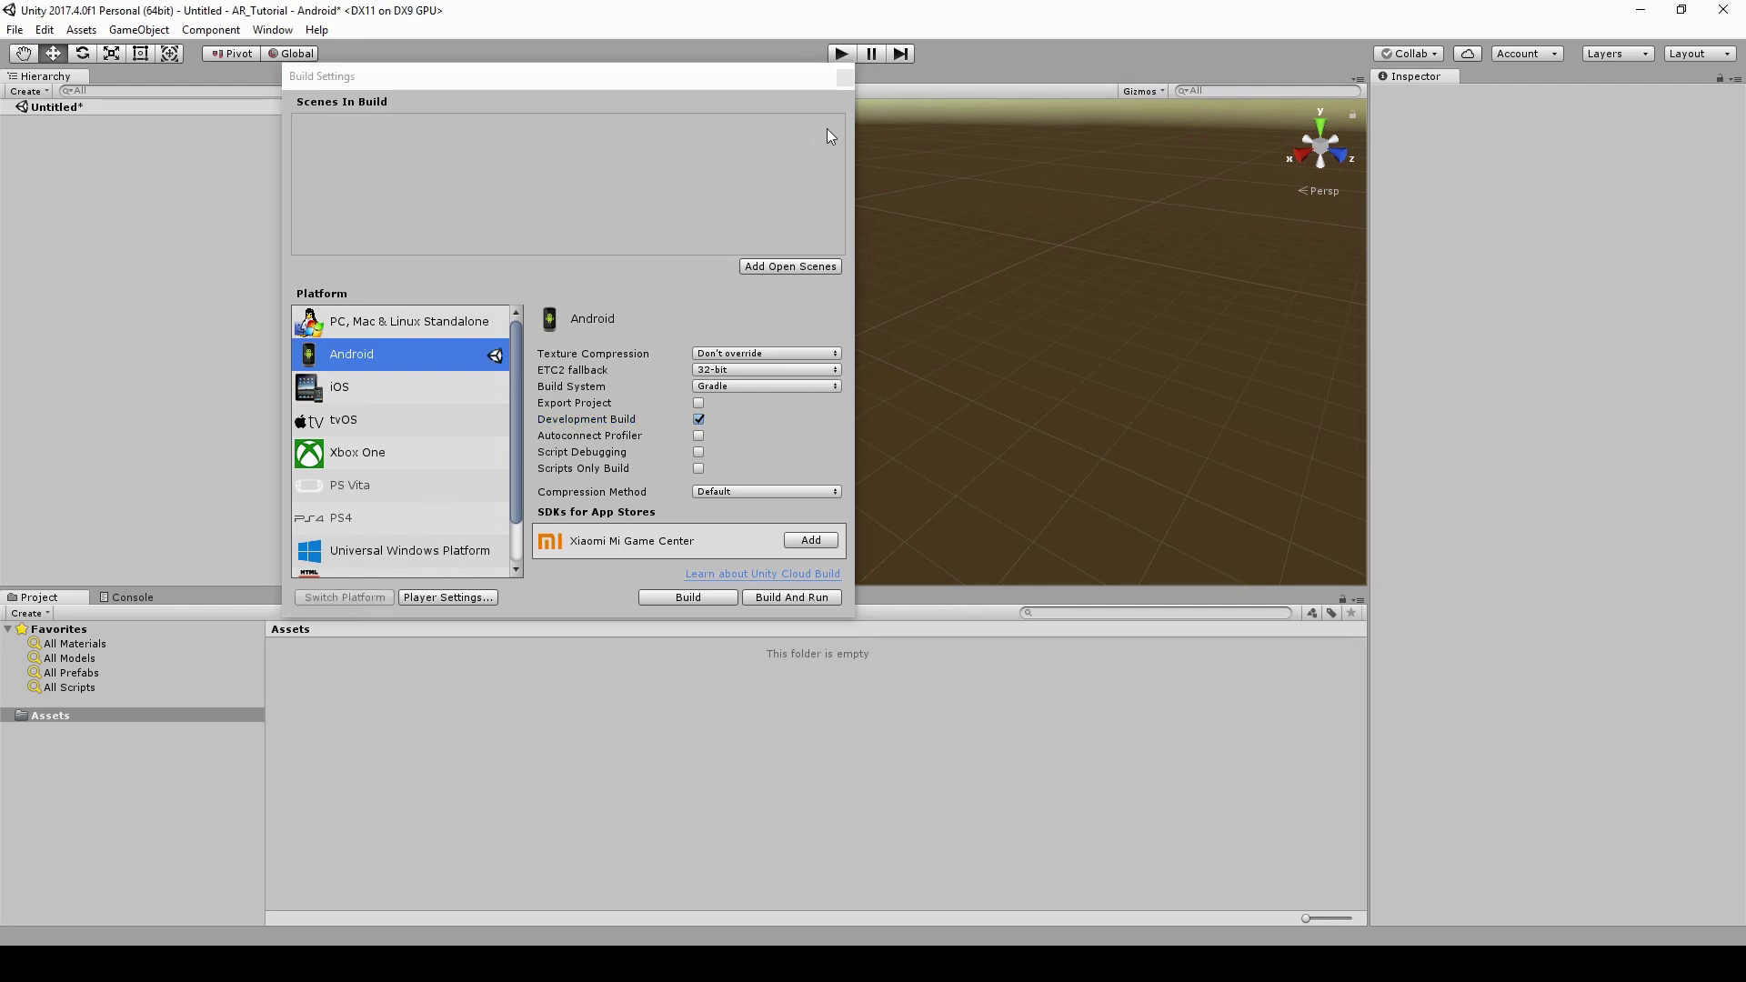
left_click(844, 80)
Import all contents of the arcore-unity-sdk-v1.1.0.unitypackage custom package.
left_click(81, 29)
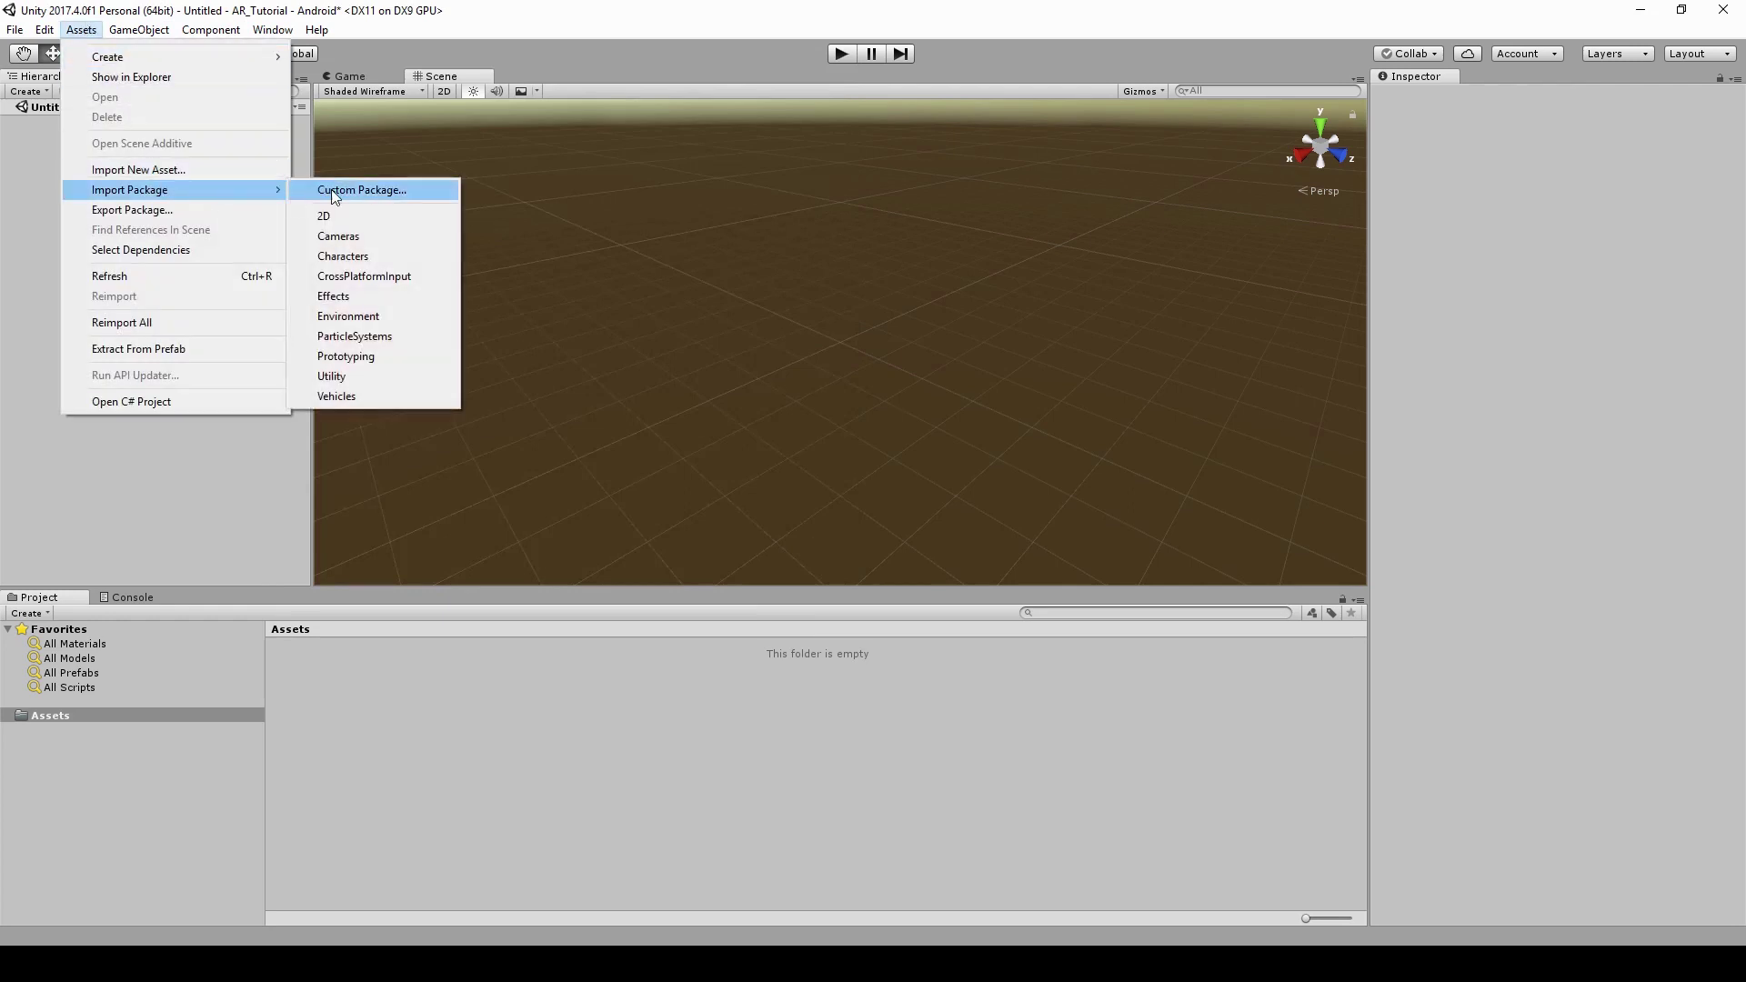
left_click(317, 185)
left_click(262, 204)
left_click(790, 522)
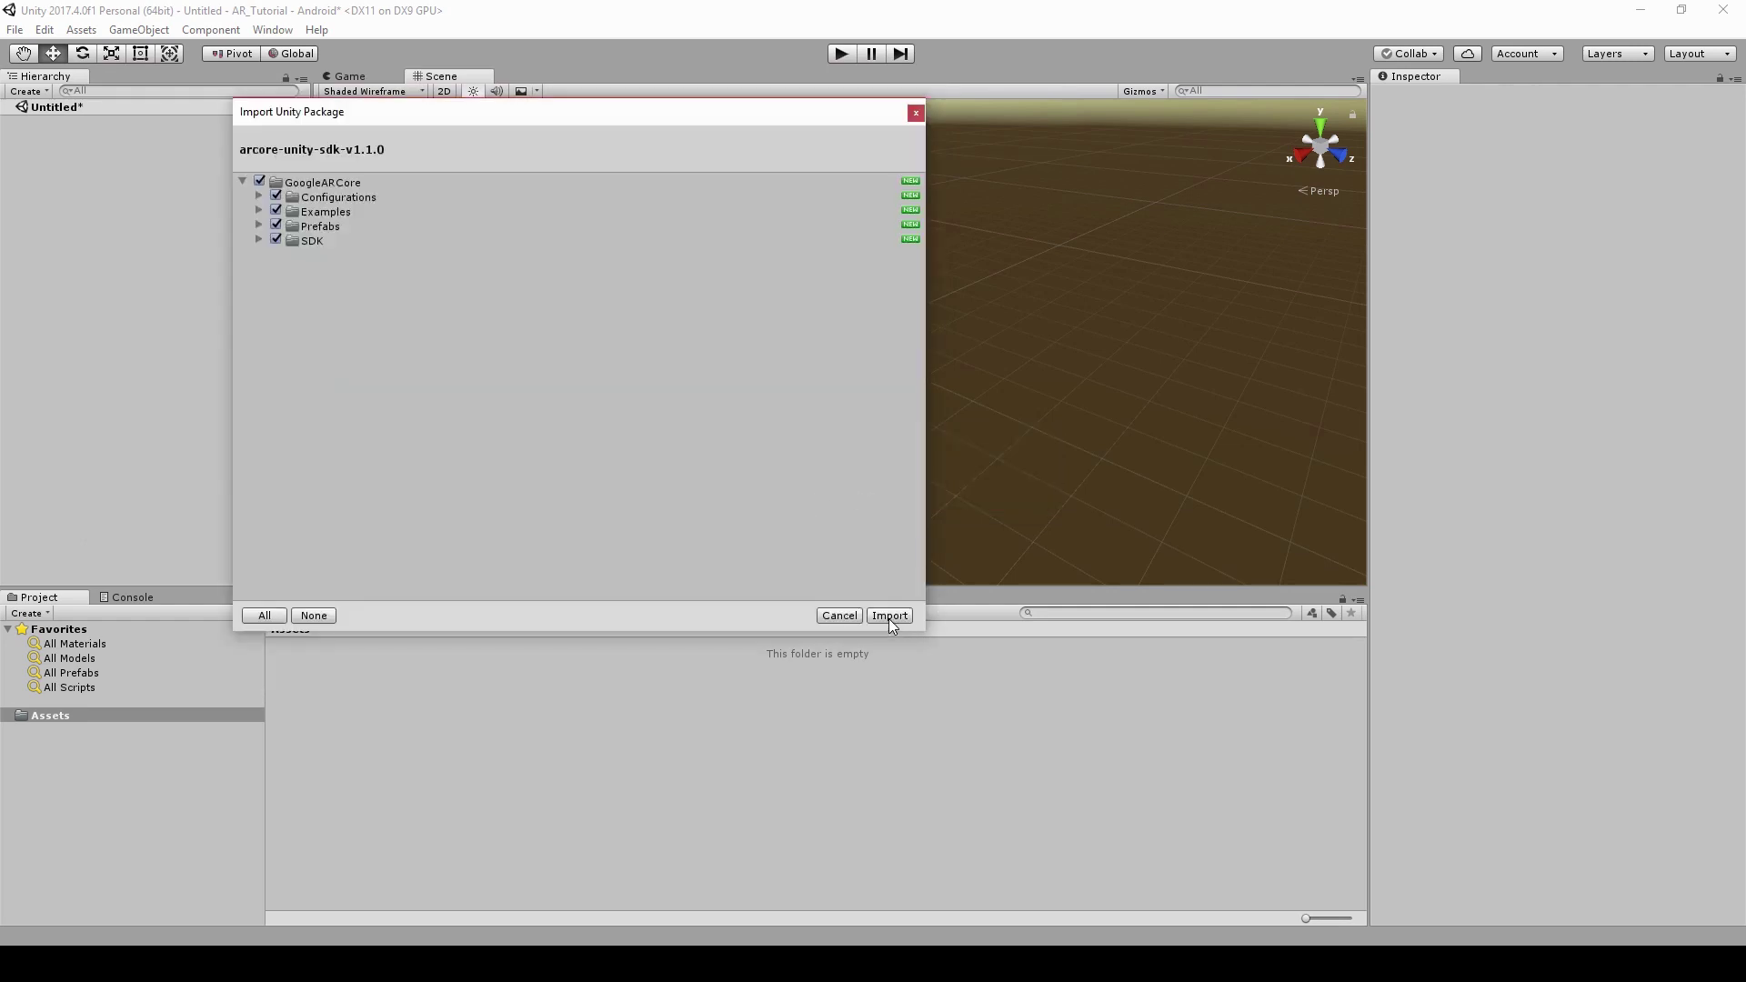
left_click(889, 616)
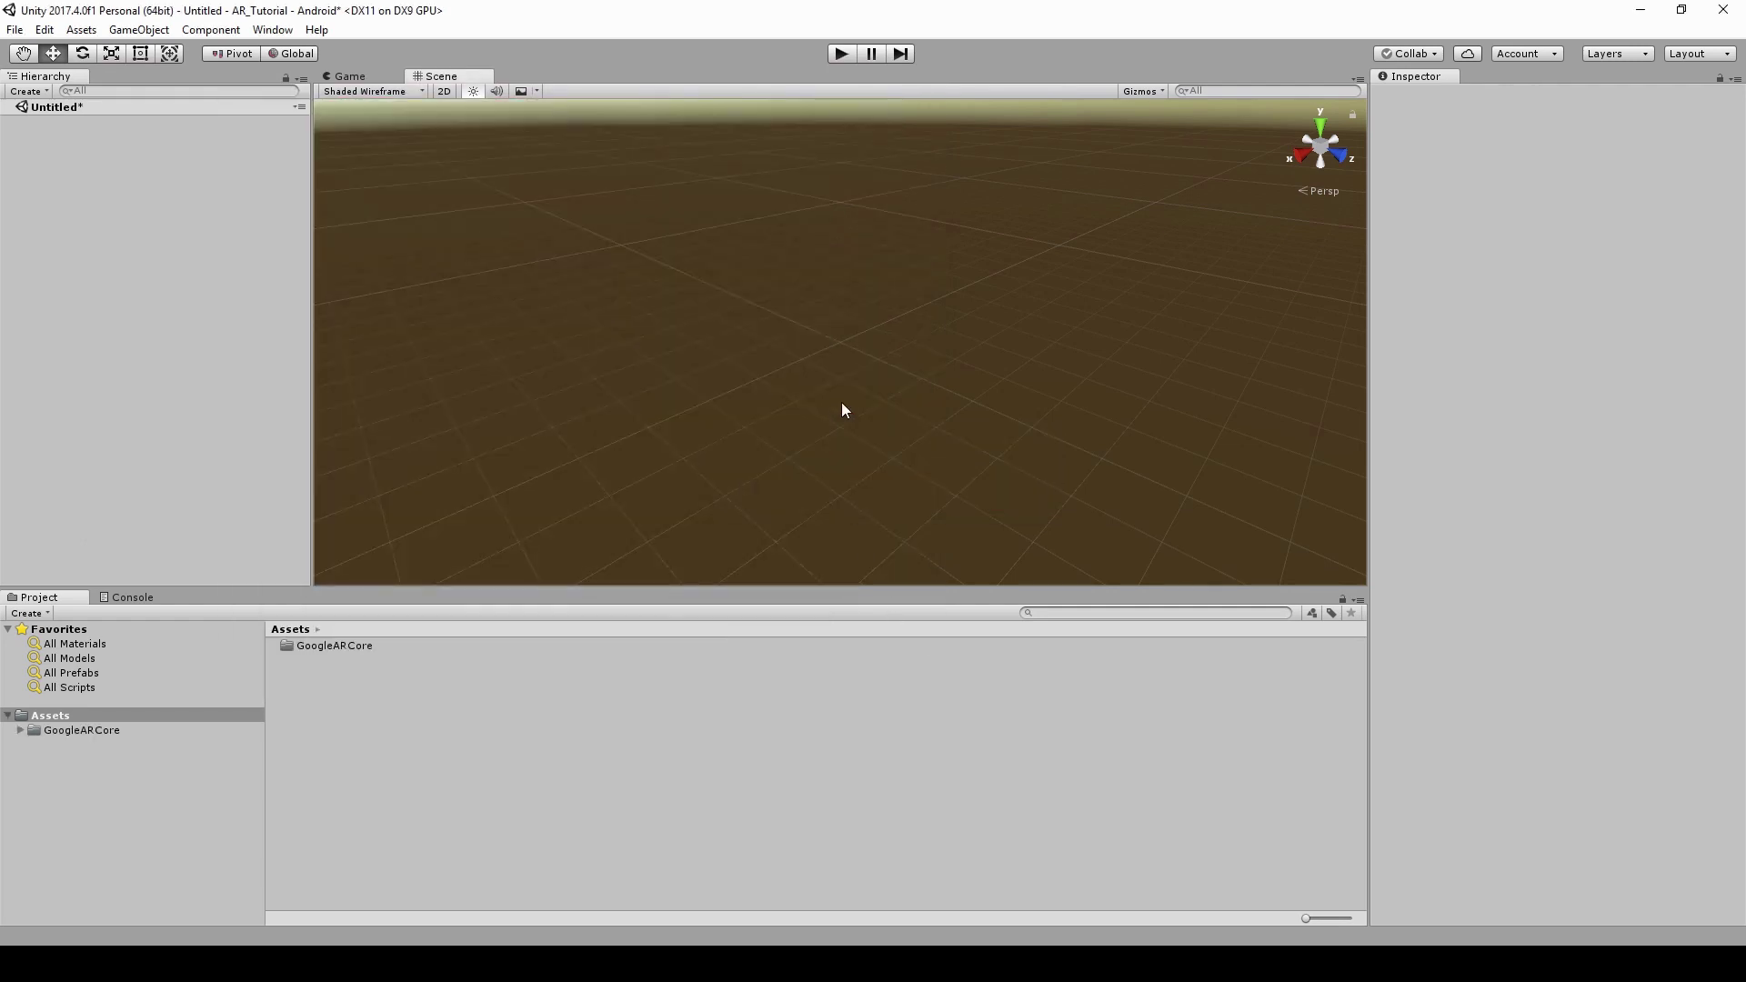
In the Android player settings, turn off Multithreaded Rendering.
left_click(115, 731)
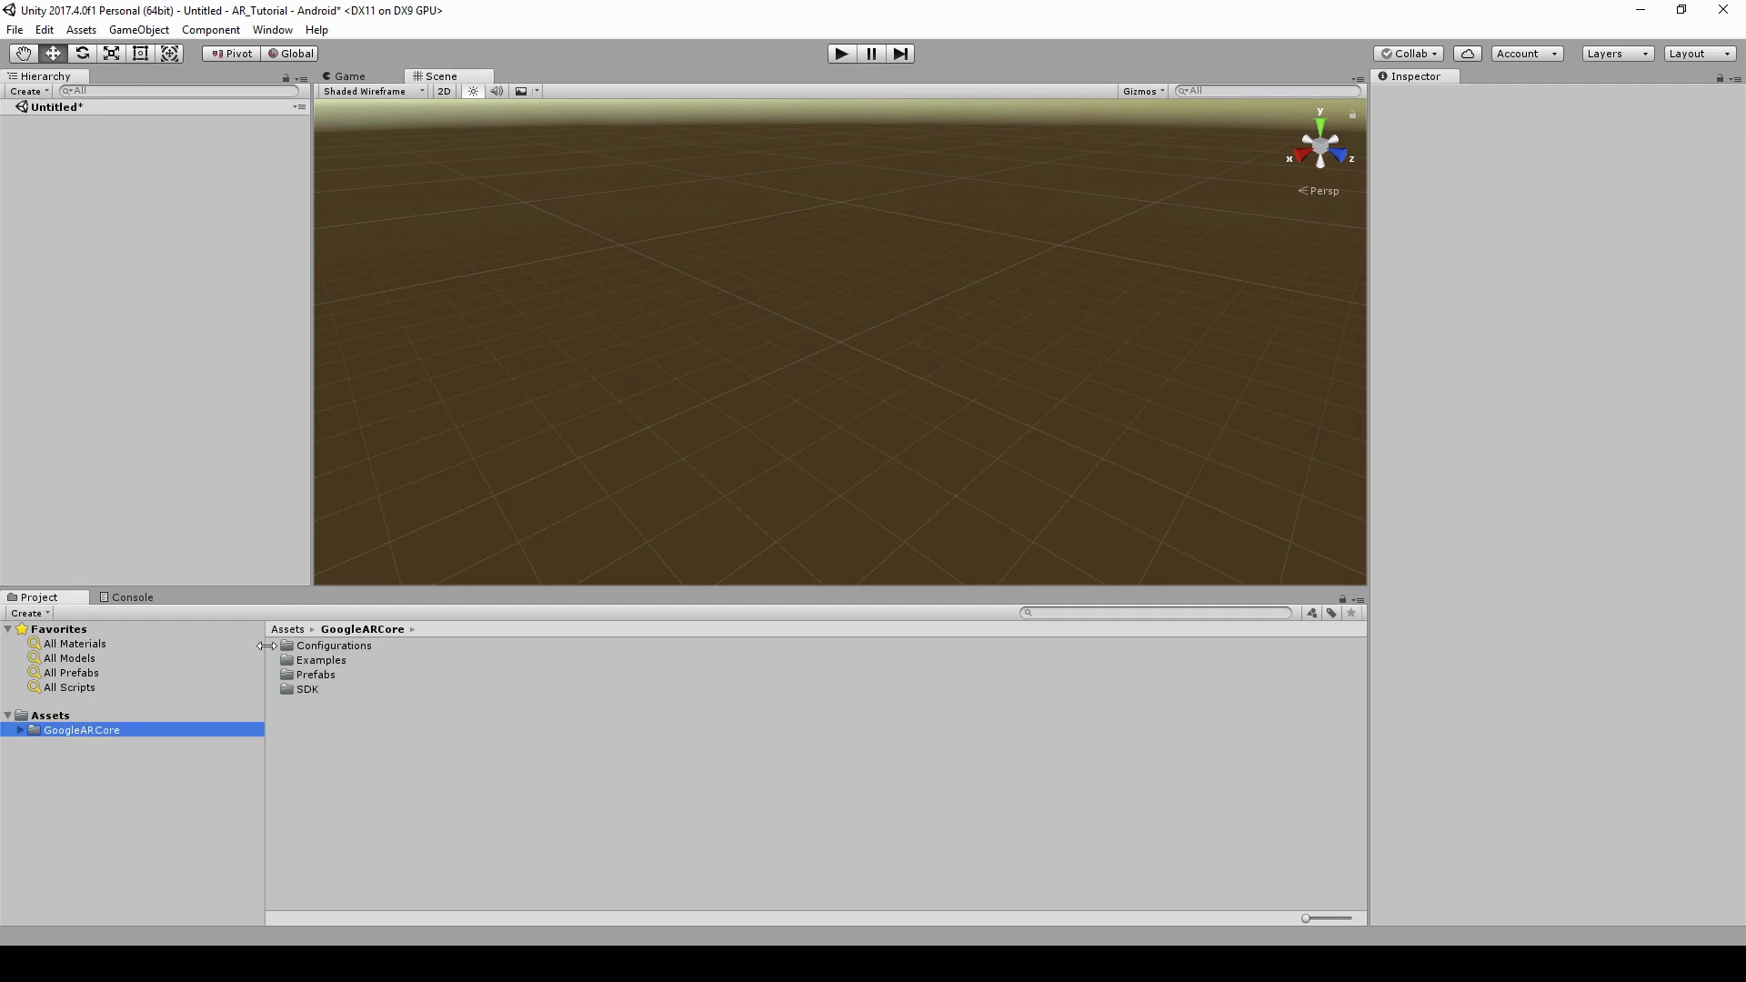
left_click(45, 30)
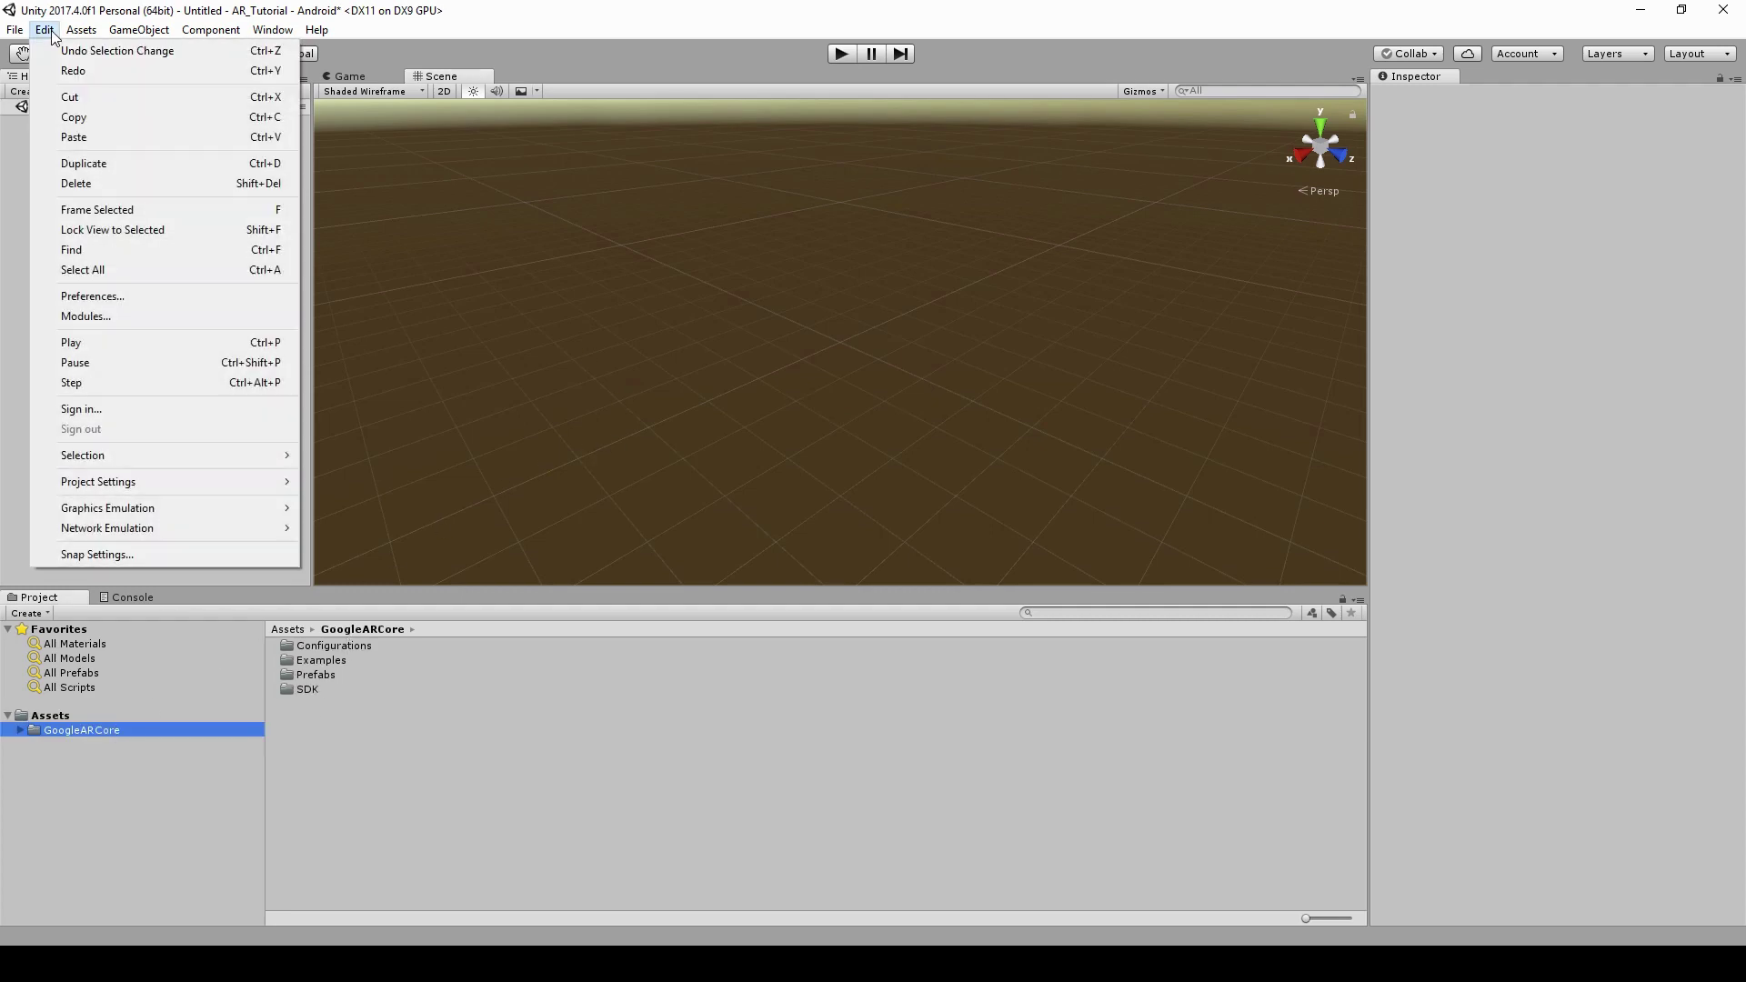
mouse_move(185, 480)
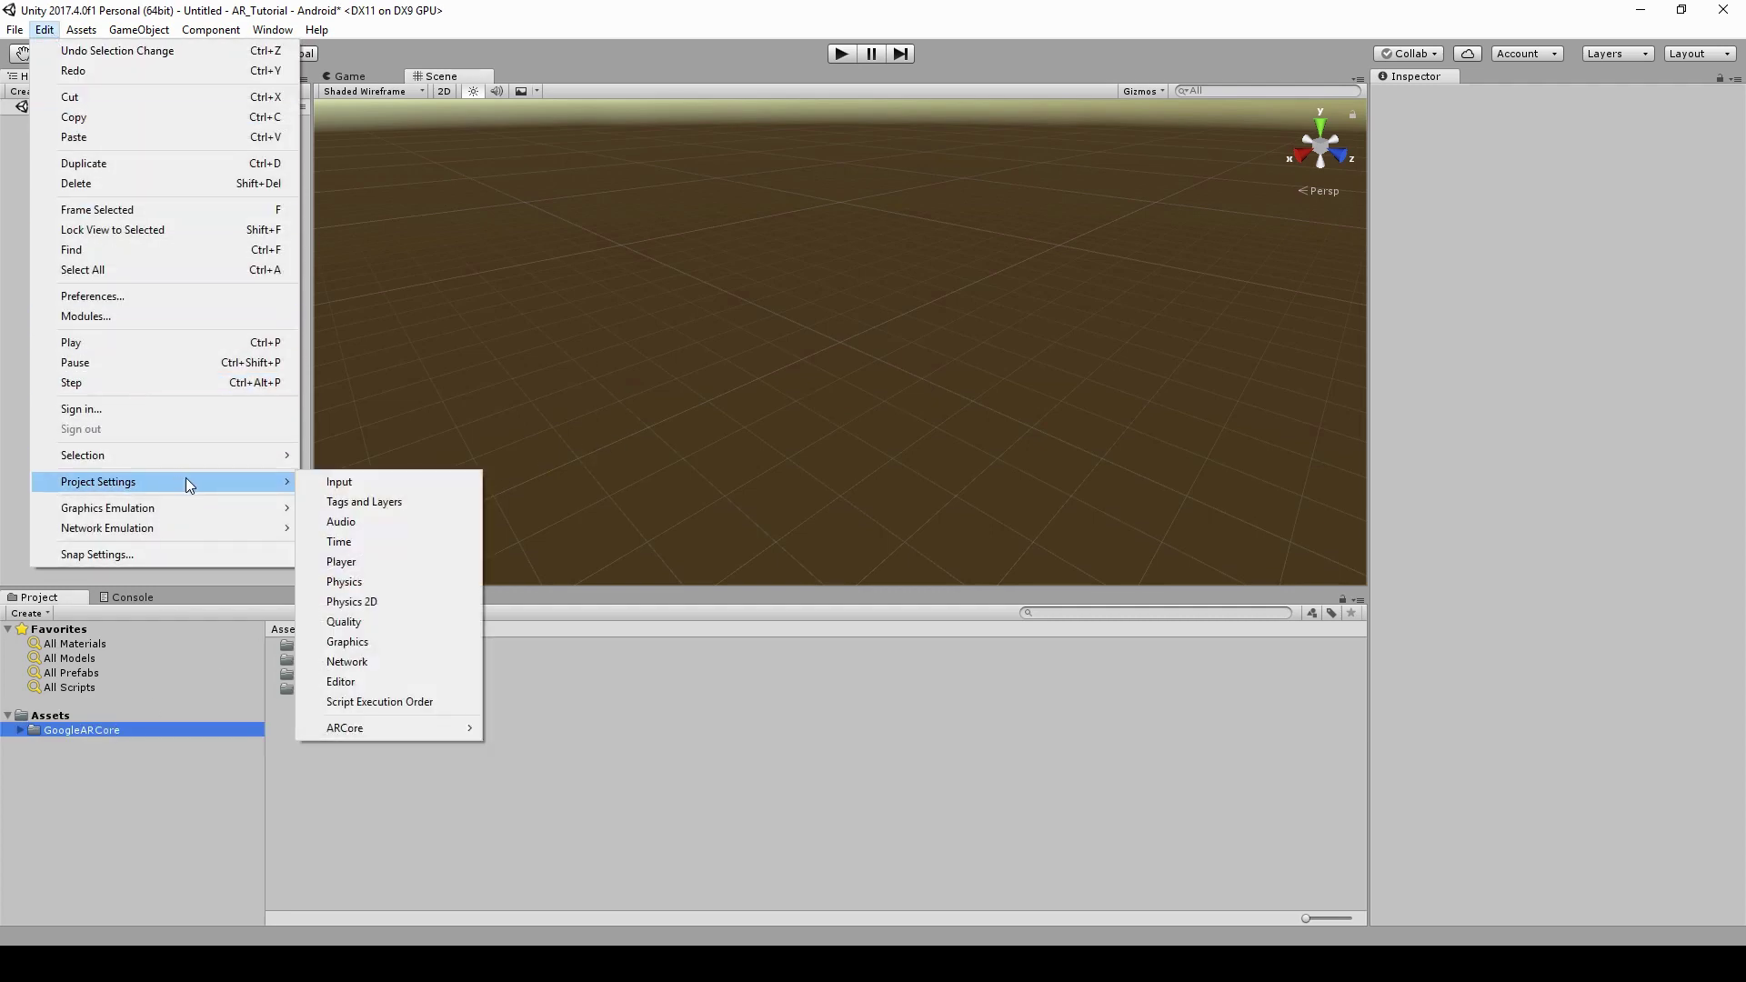
left_click(350, 557)
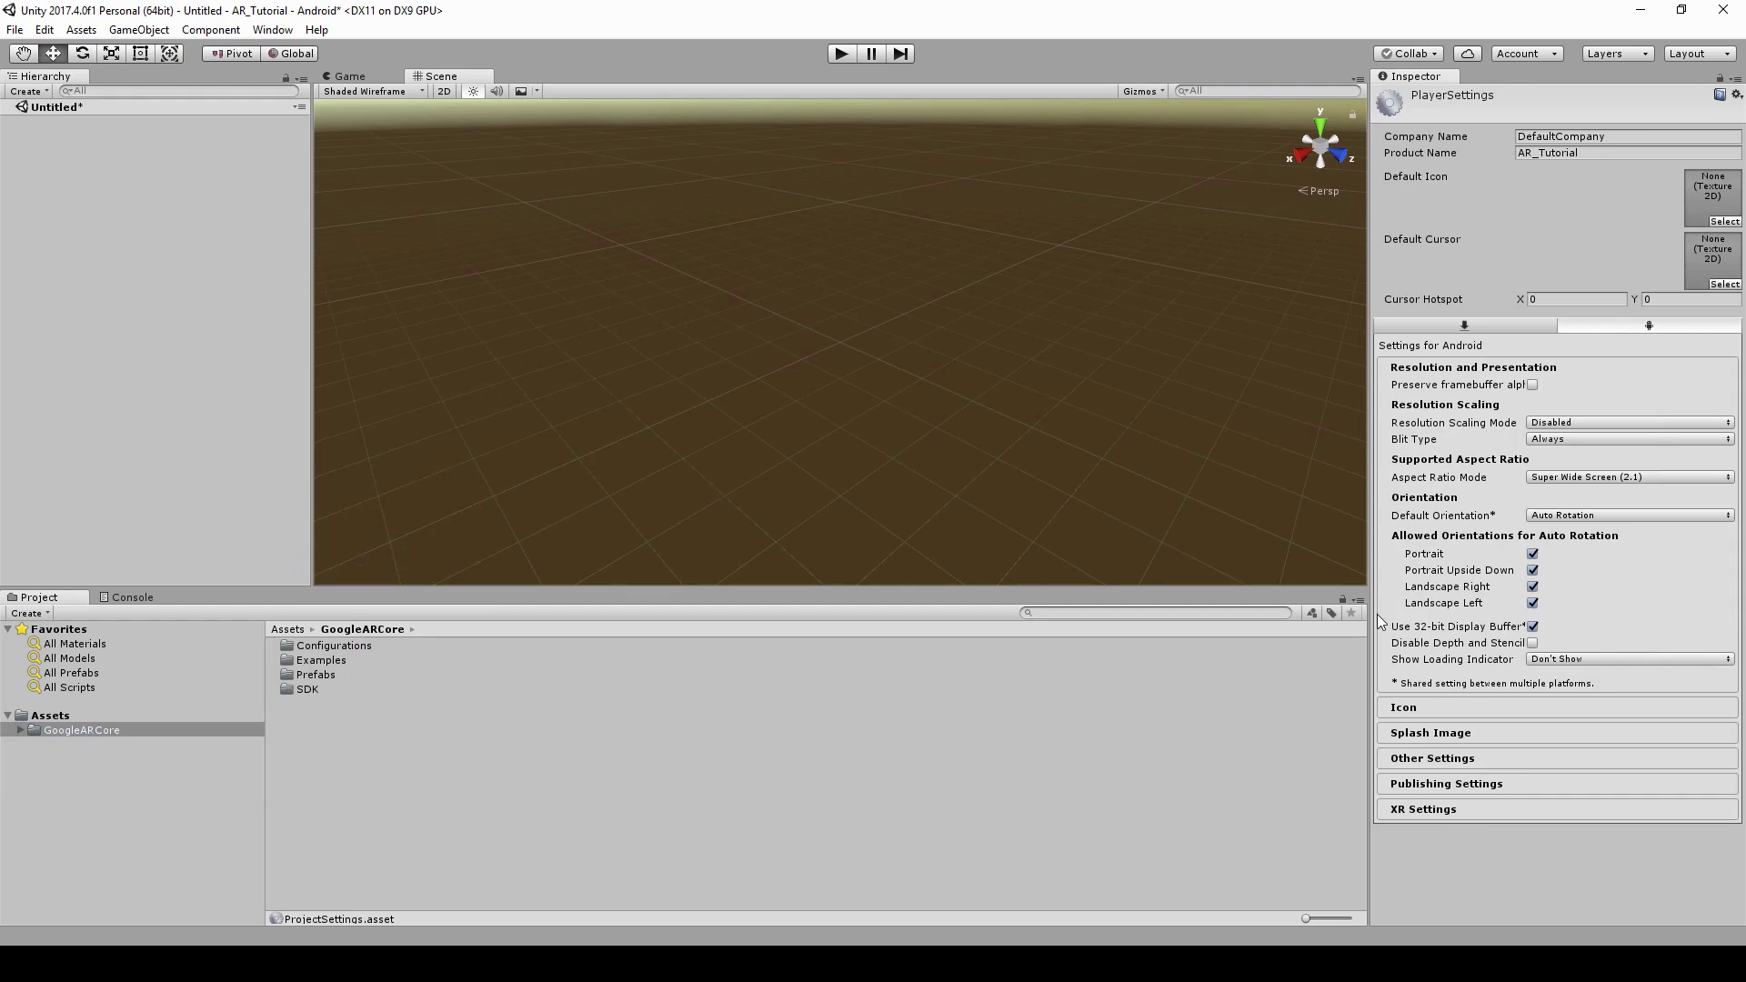
left_click(1438, 757)
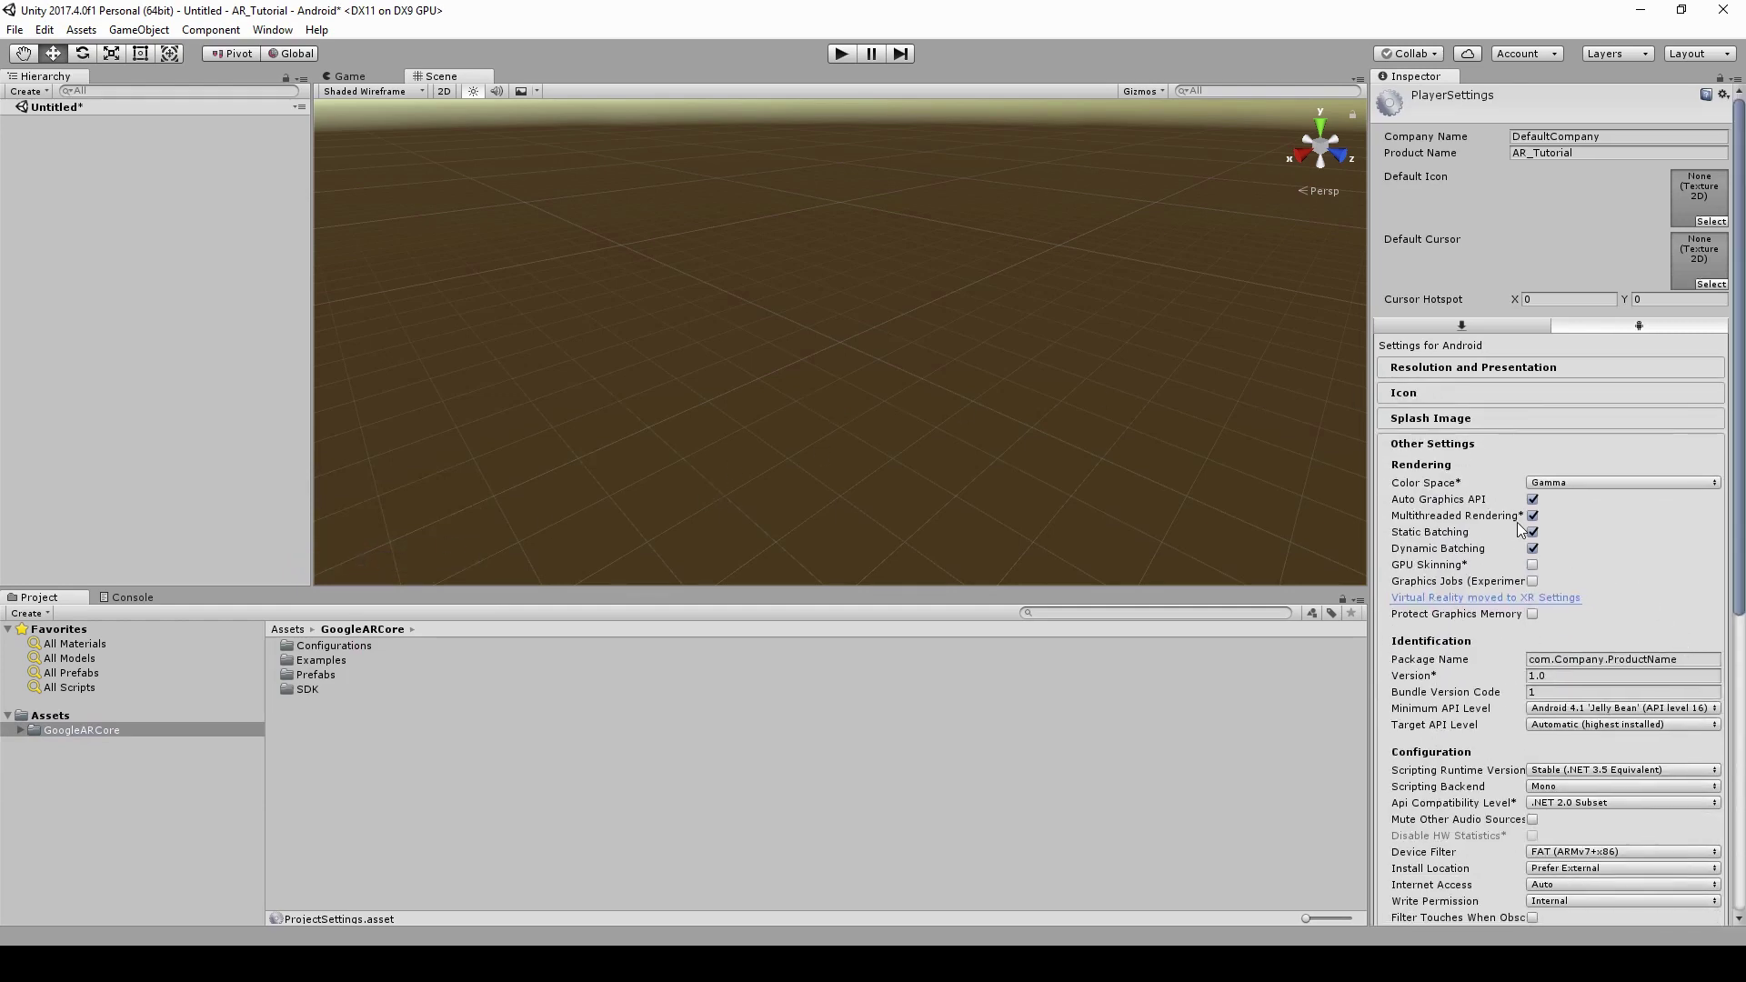
left_click(1534, 516)
Set Minimum API Level to 24 (Android 7.0 Nougat) and enable ARCore Supported.
left_click(1678, 708)
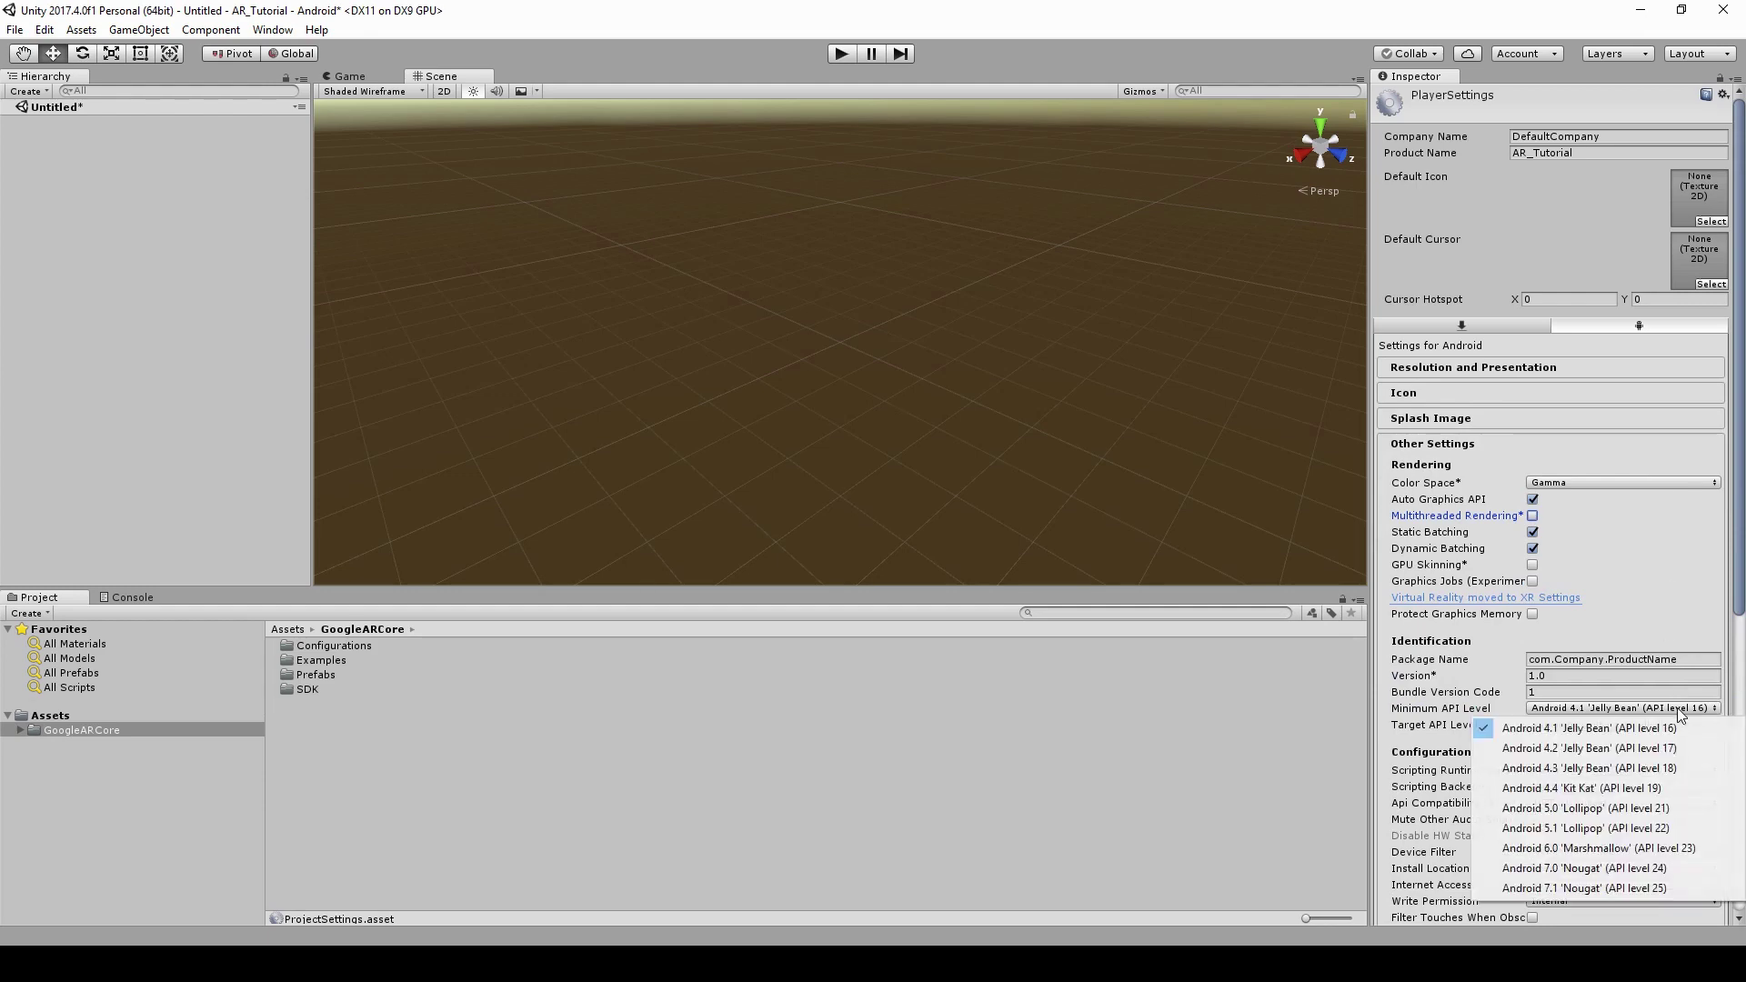
left_click(1655, 866)
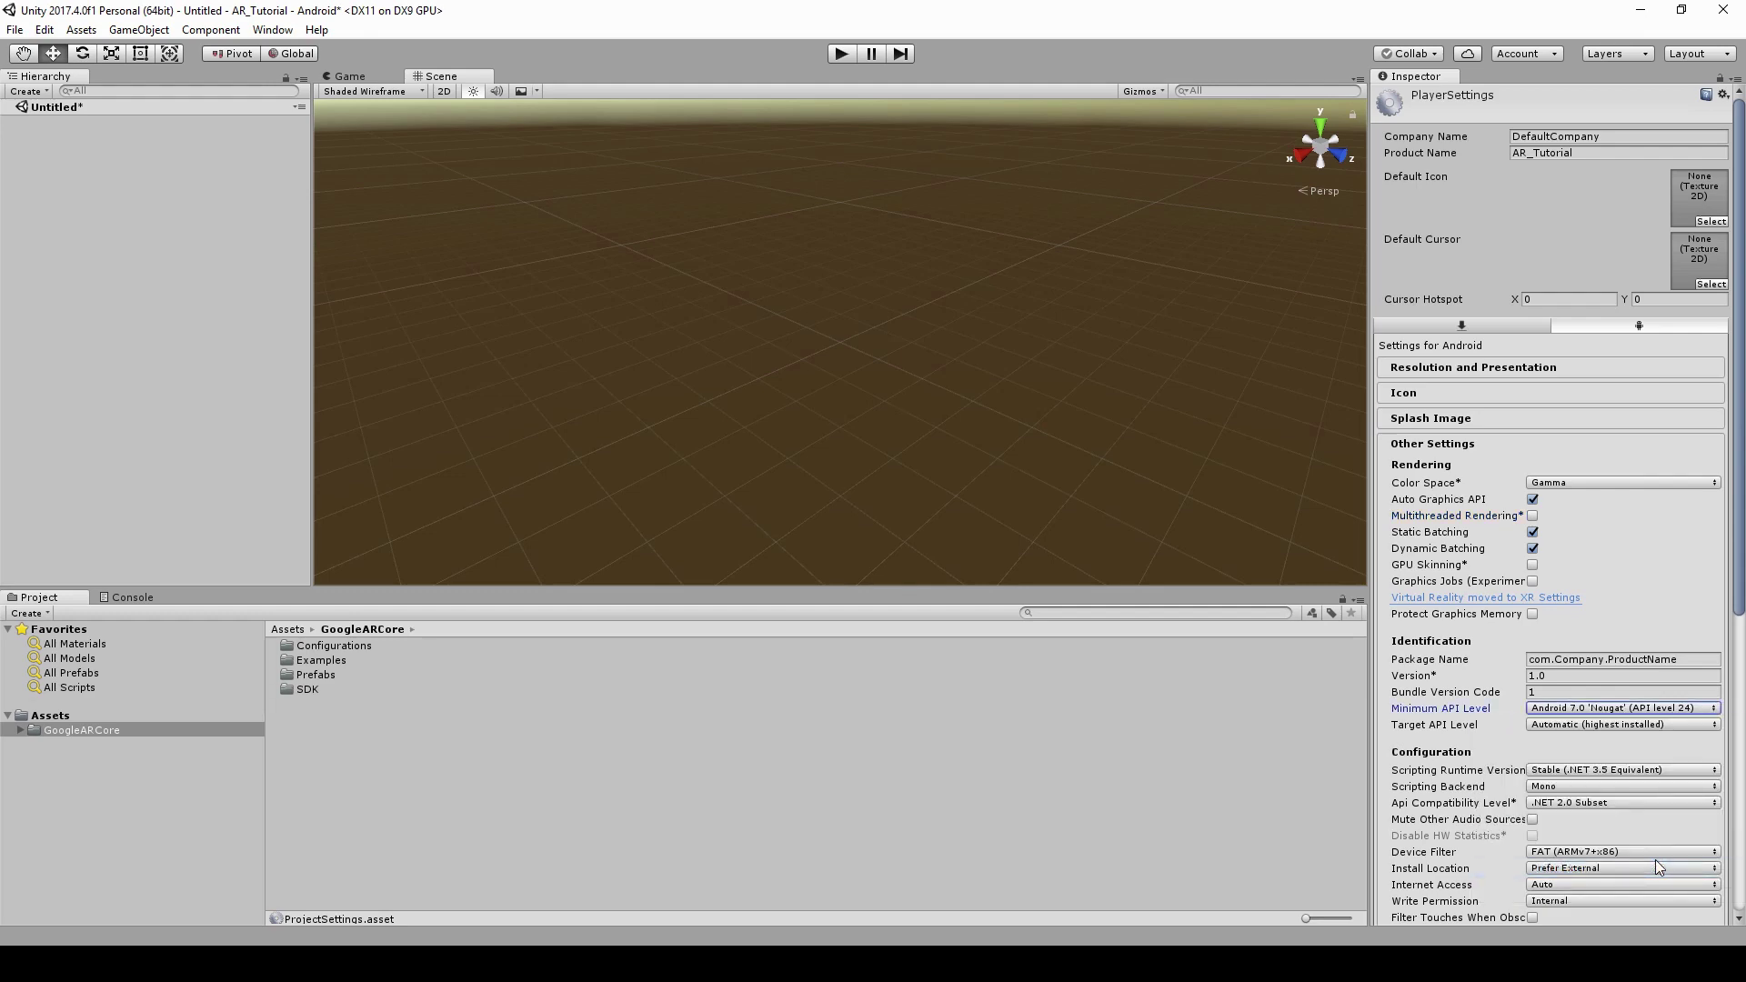
scroll(1655, 859, "down", 10)
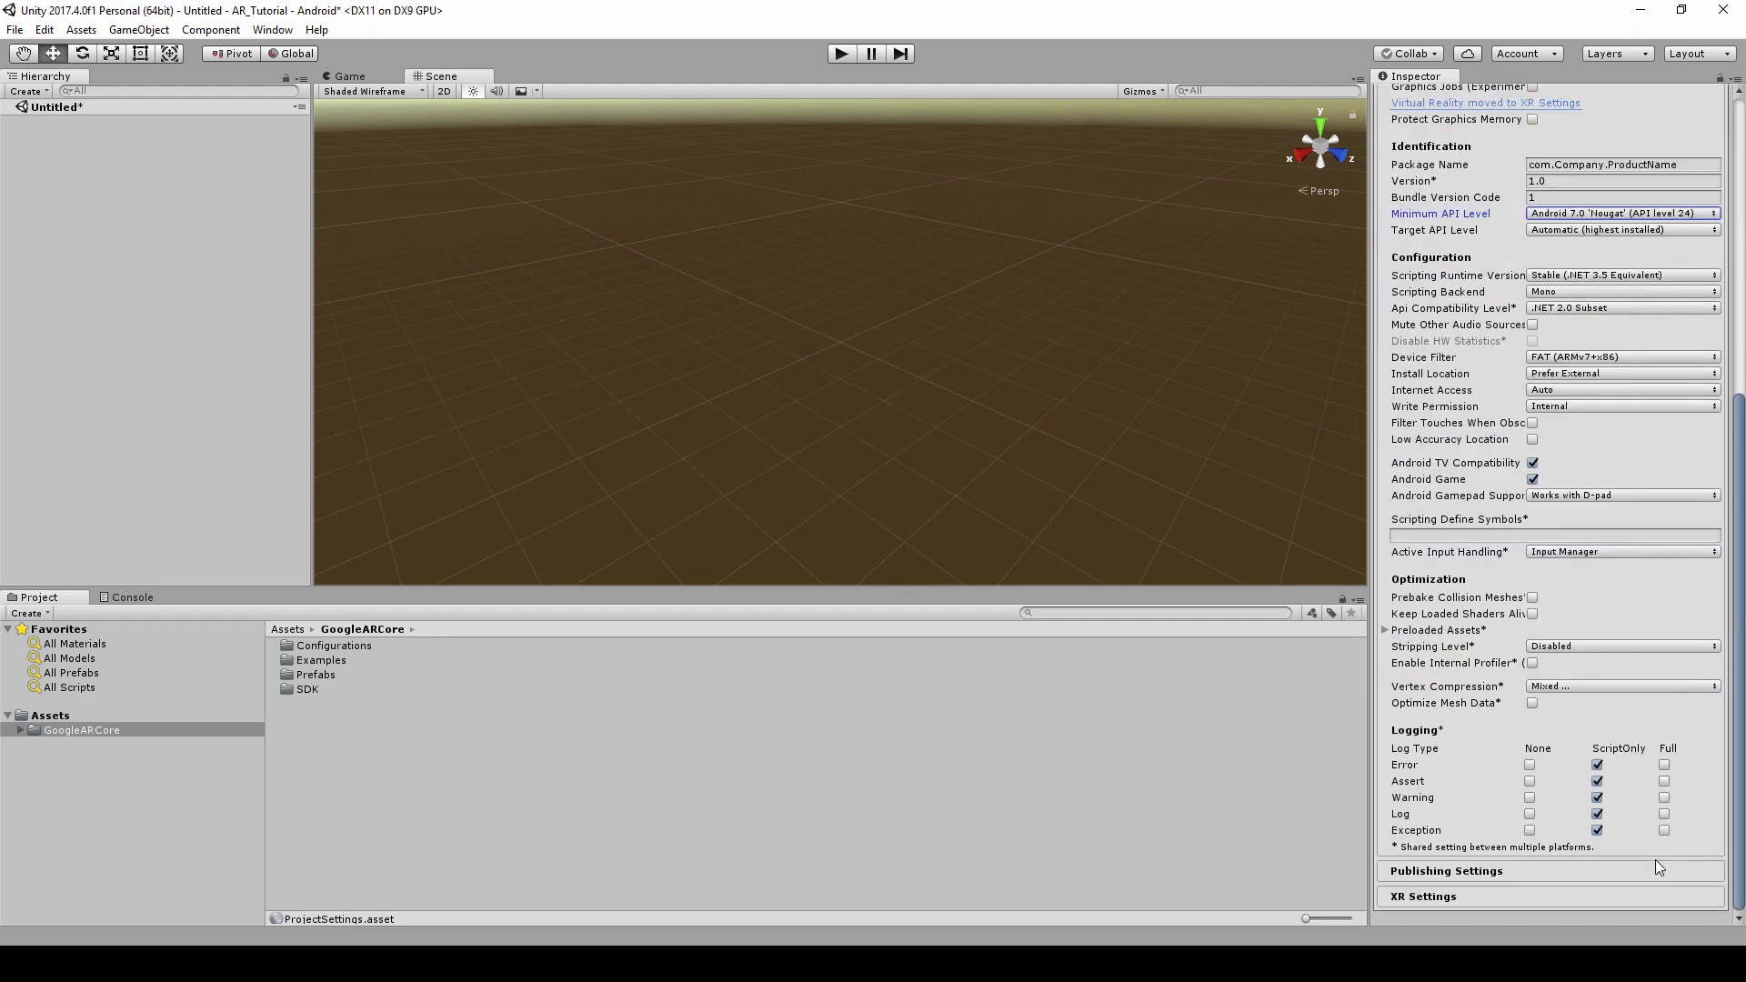
left_click(1580, 895)
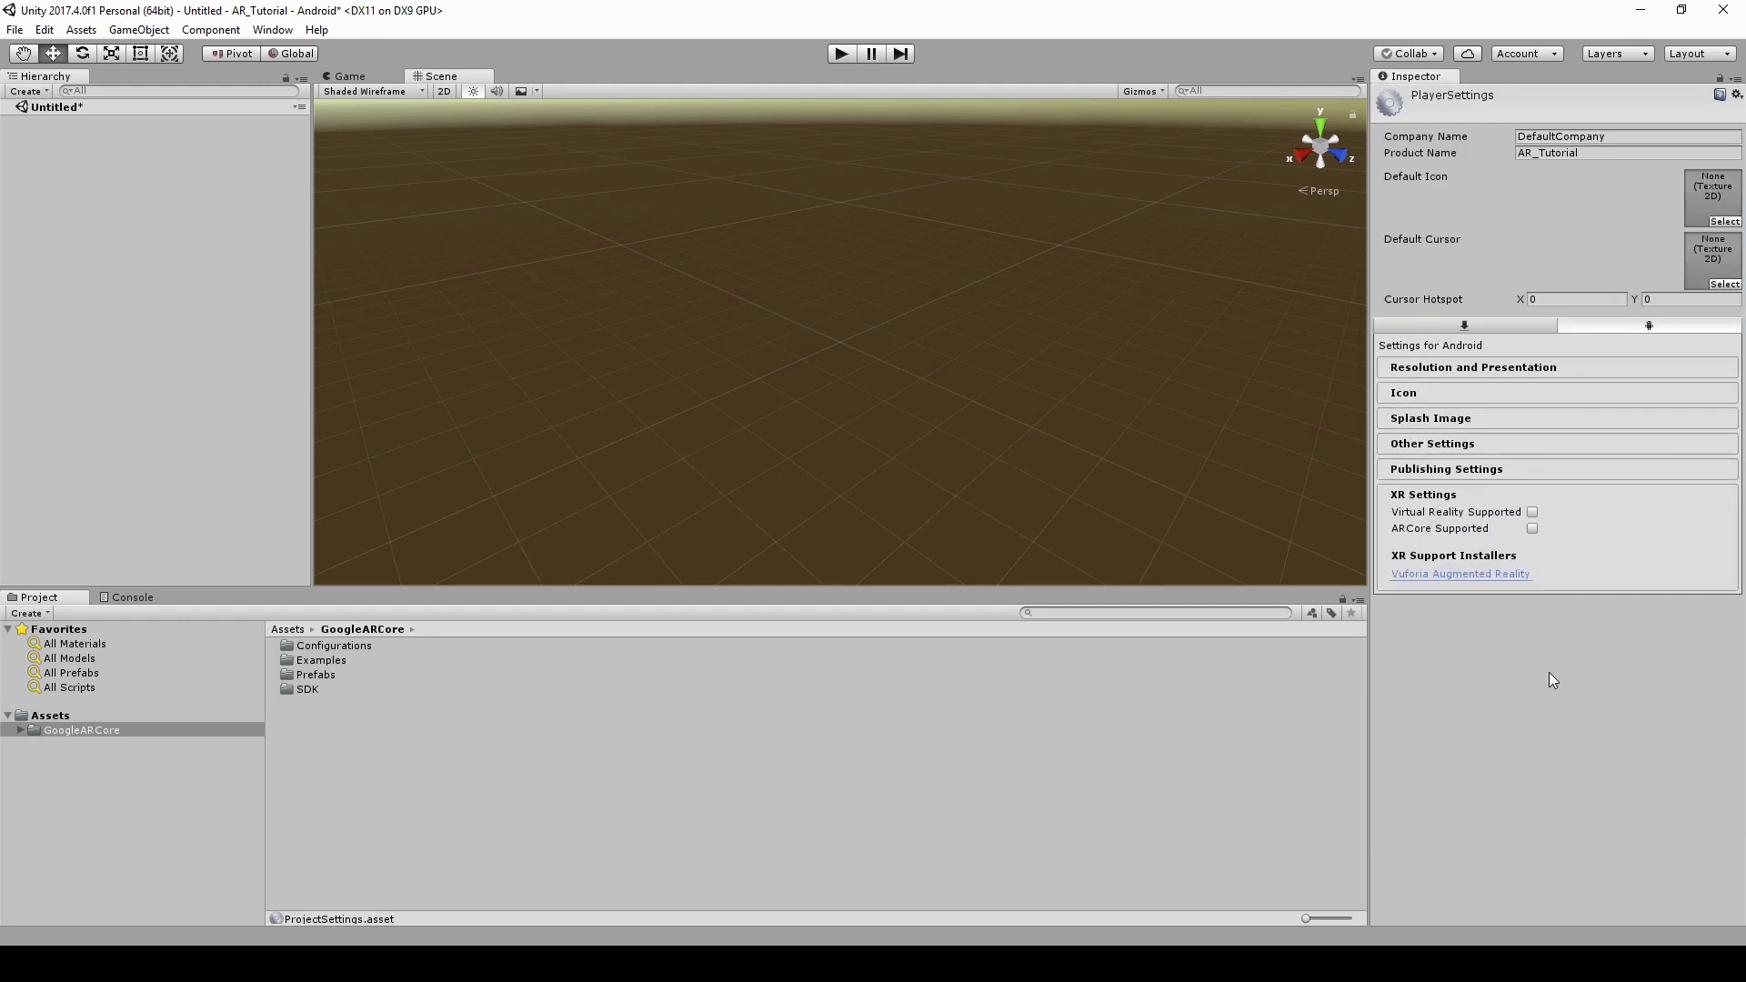
left_click(1533, 529)
Mark ARCore as Required in the ARCore project settings.
left_click(52, 32)
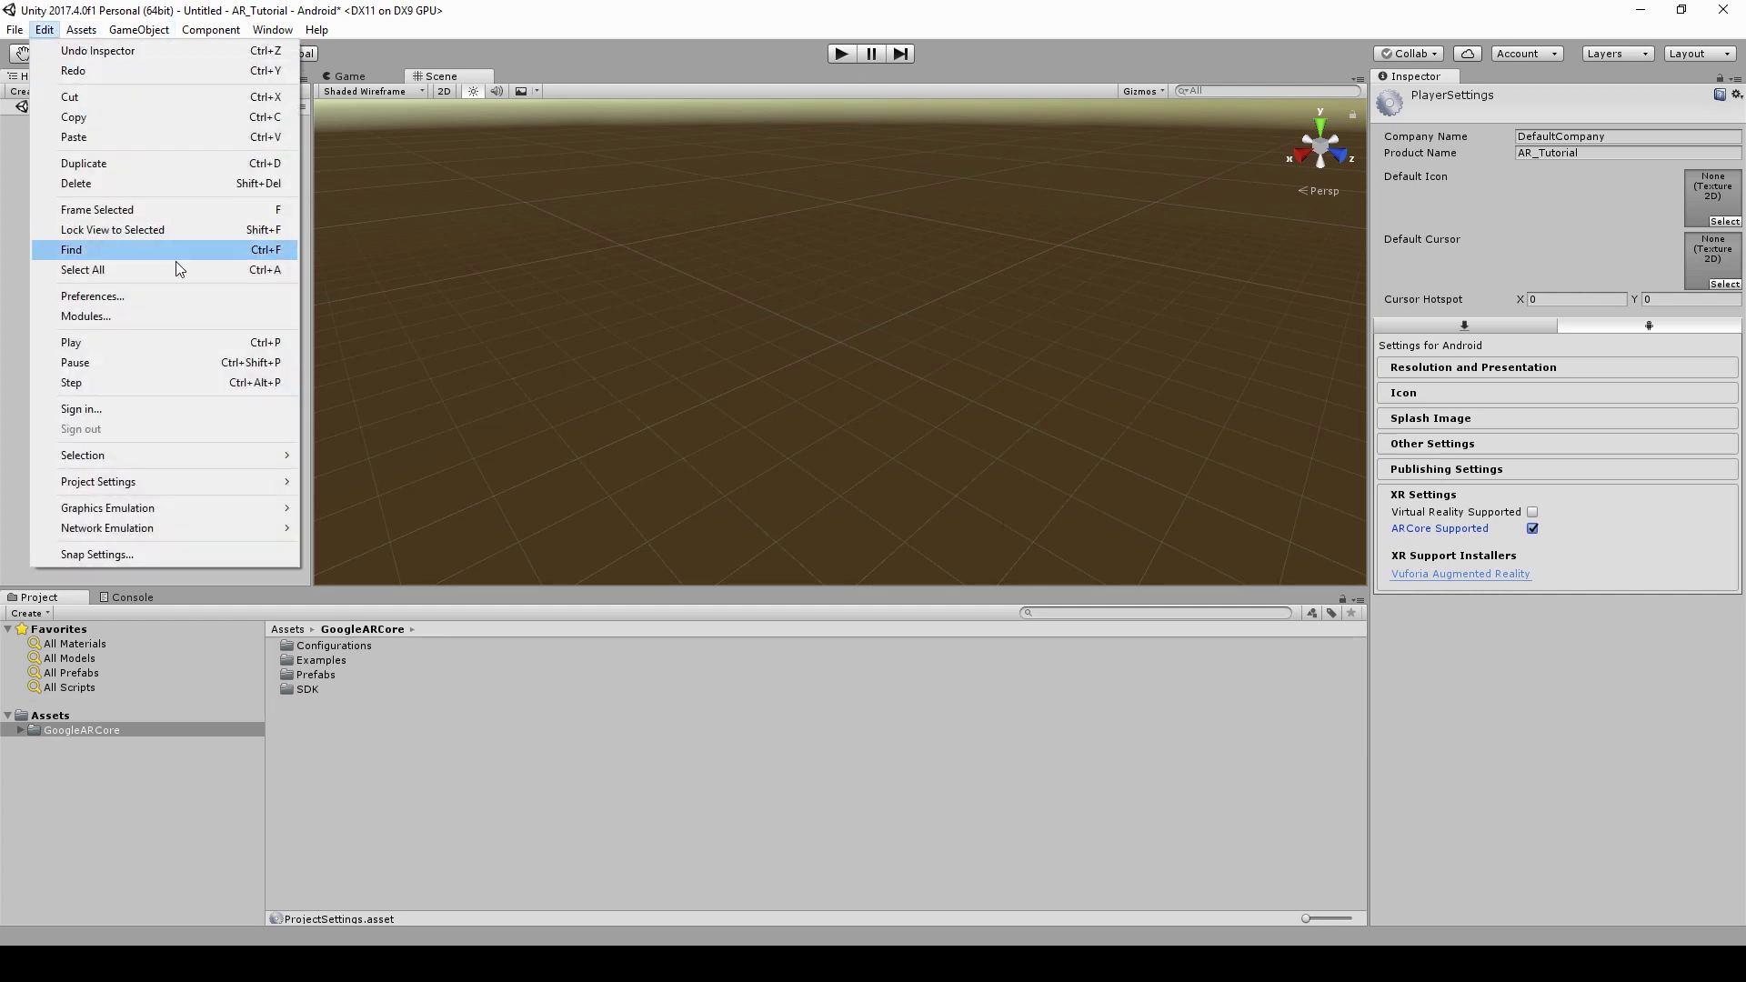
mouse_move(261, 483)
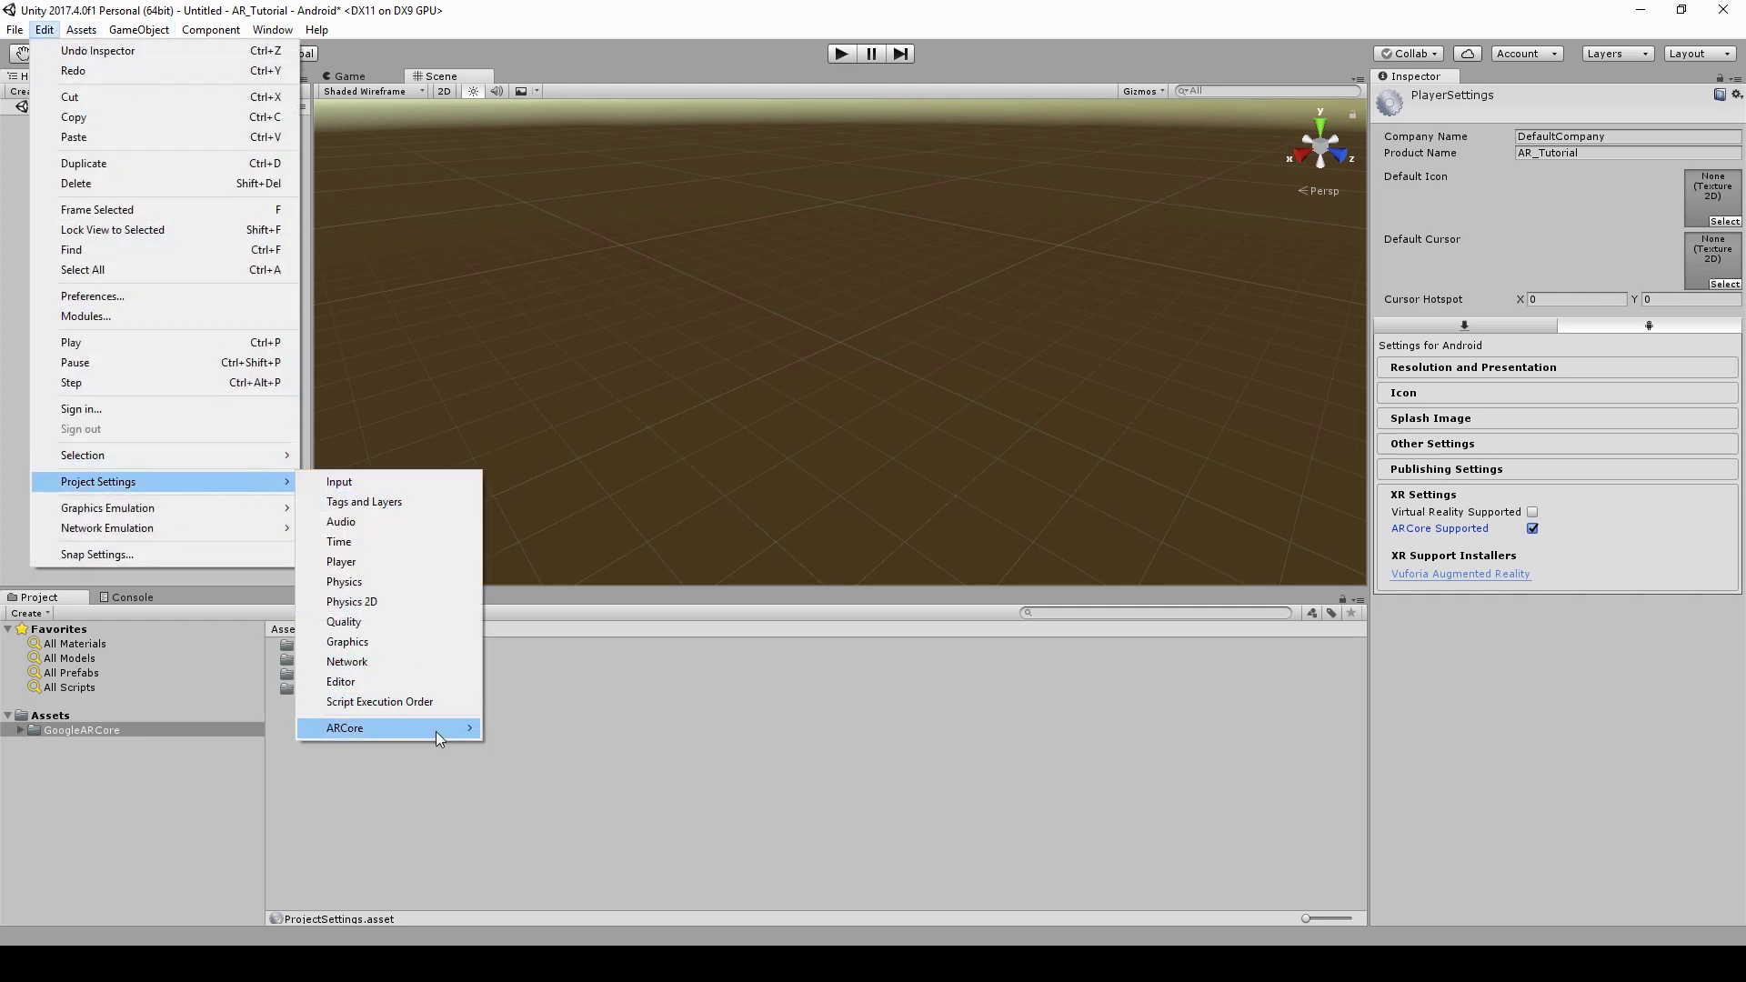
mouse_move(436, 729)
left_click(539, 732)
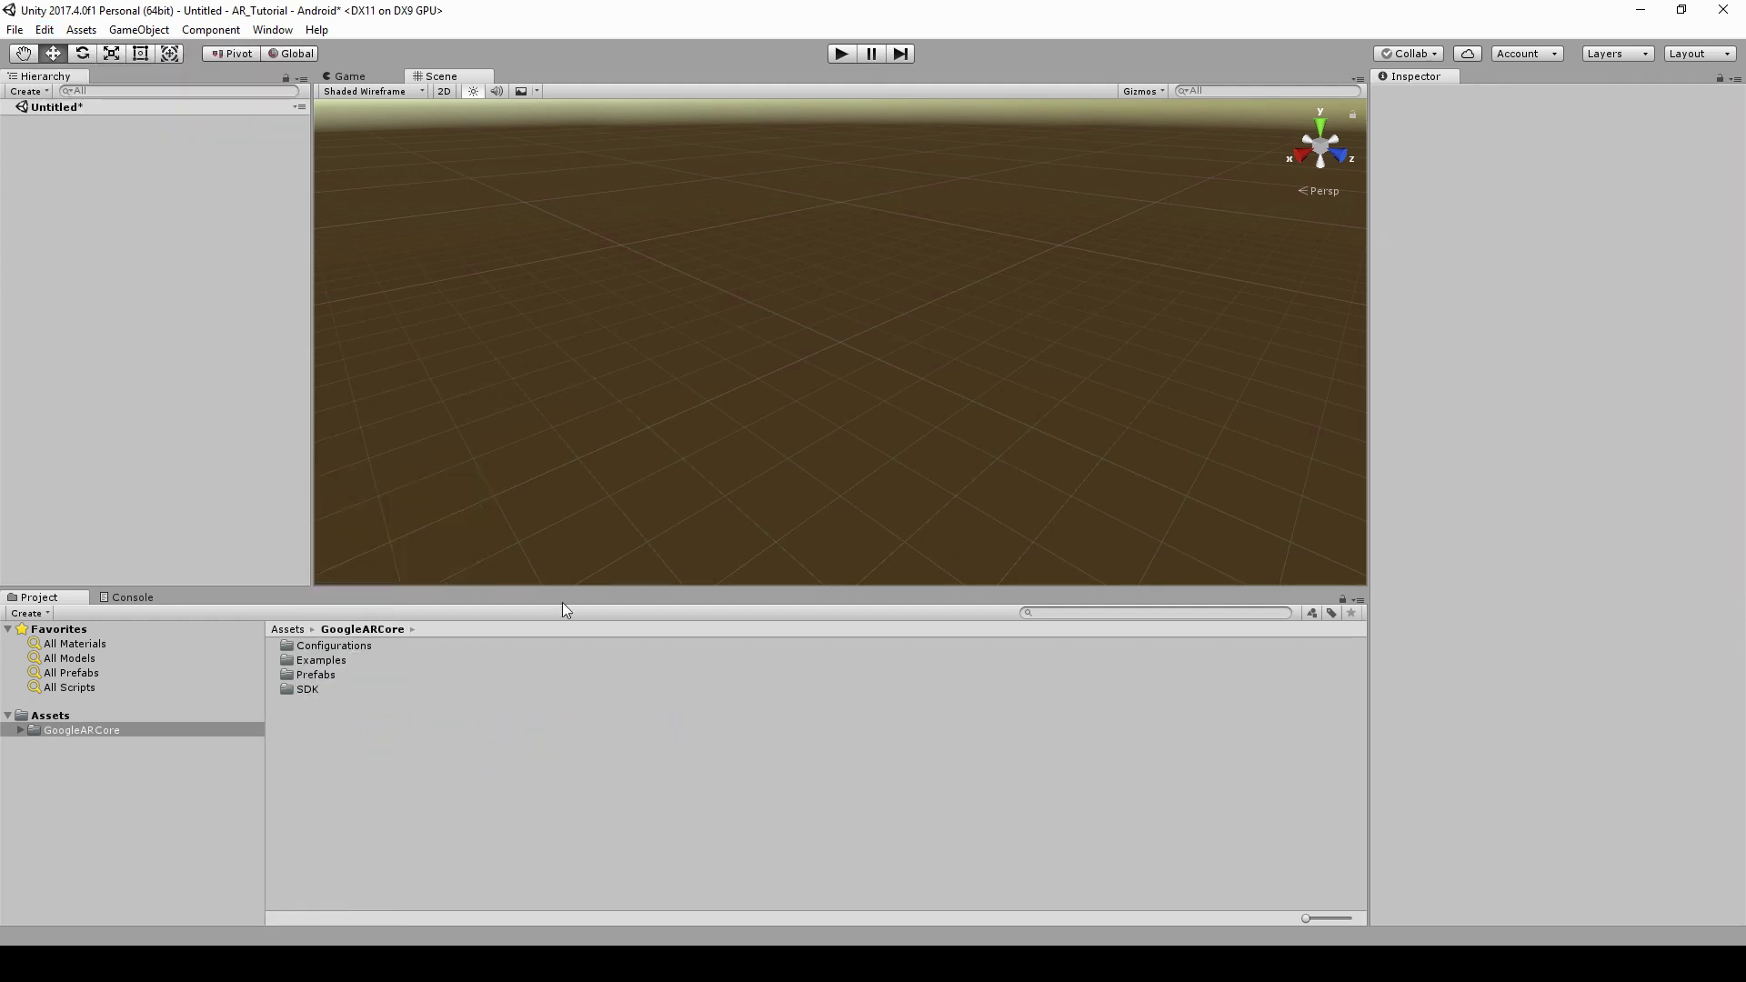
Uncheck Realtime and Baked Global Illumination in the Lighting settings, then close the Lighting window.
left_click(271, 30)
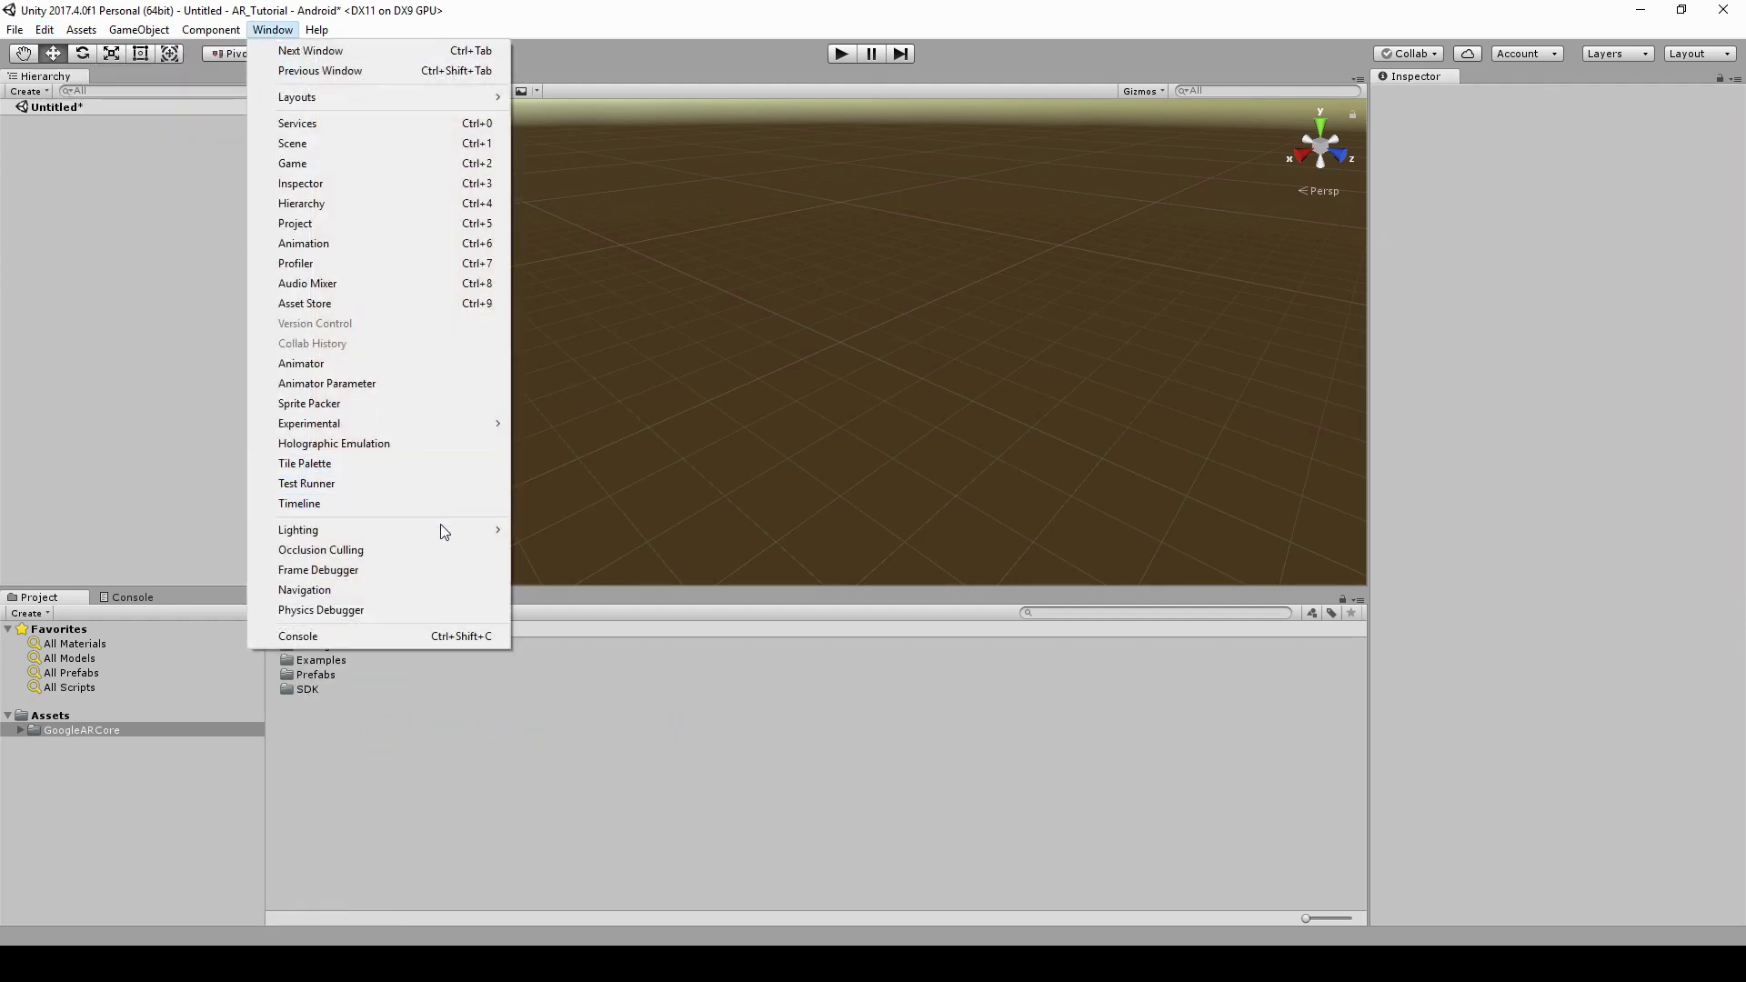
mouse_move(441, 528)
left_click(549, 530)
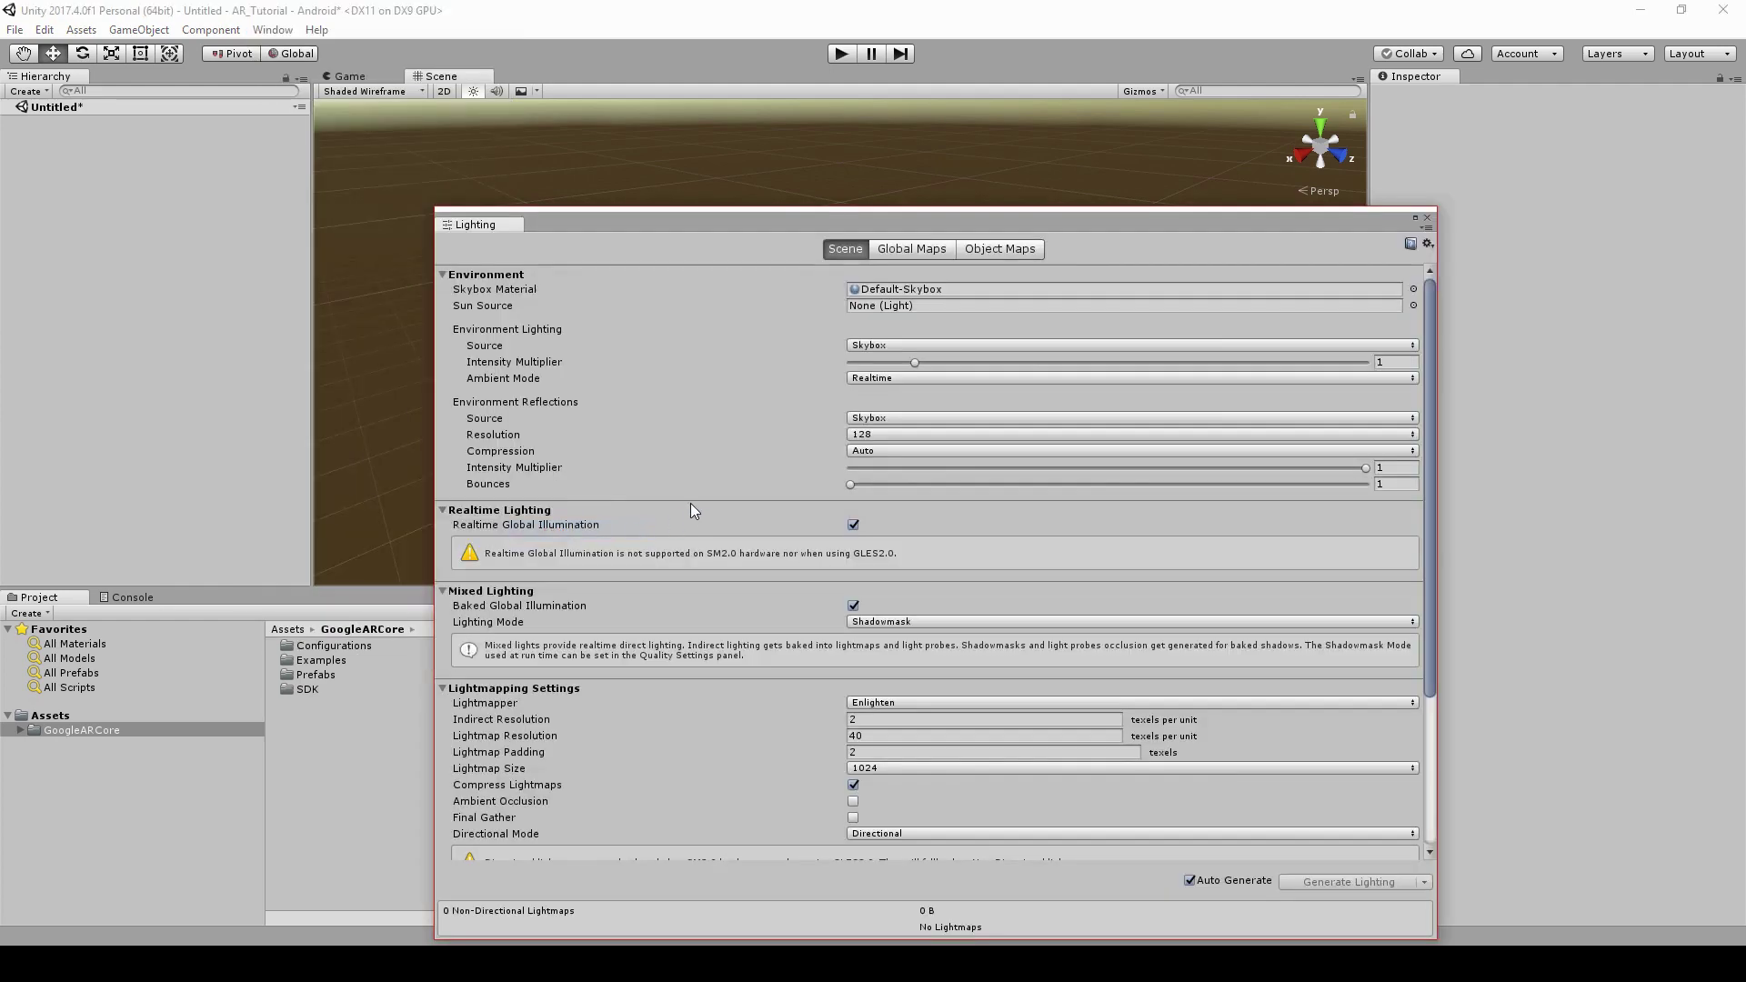
left_click(853, 524)
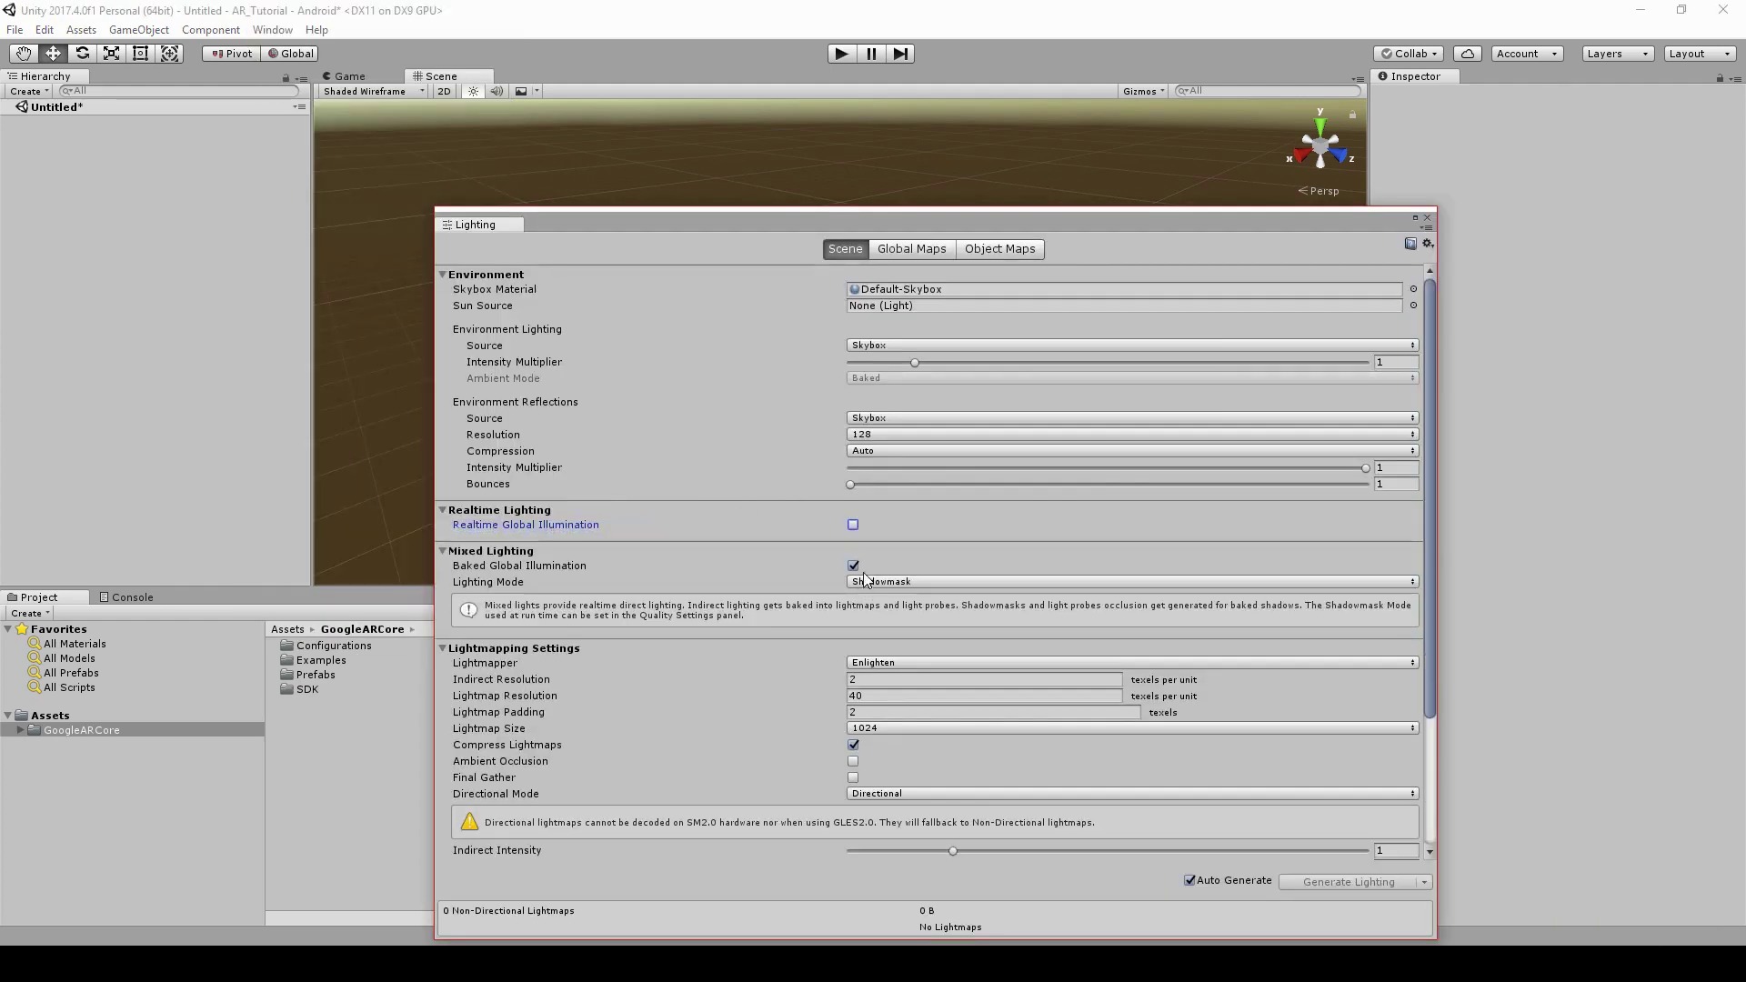
left_click(853, 565)
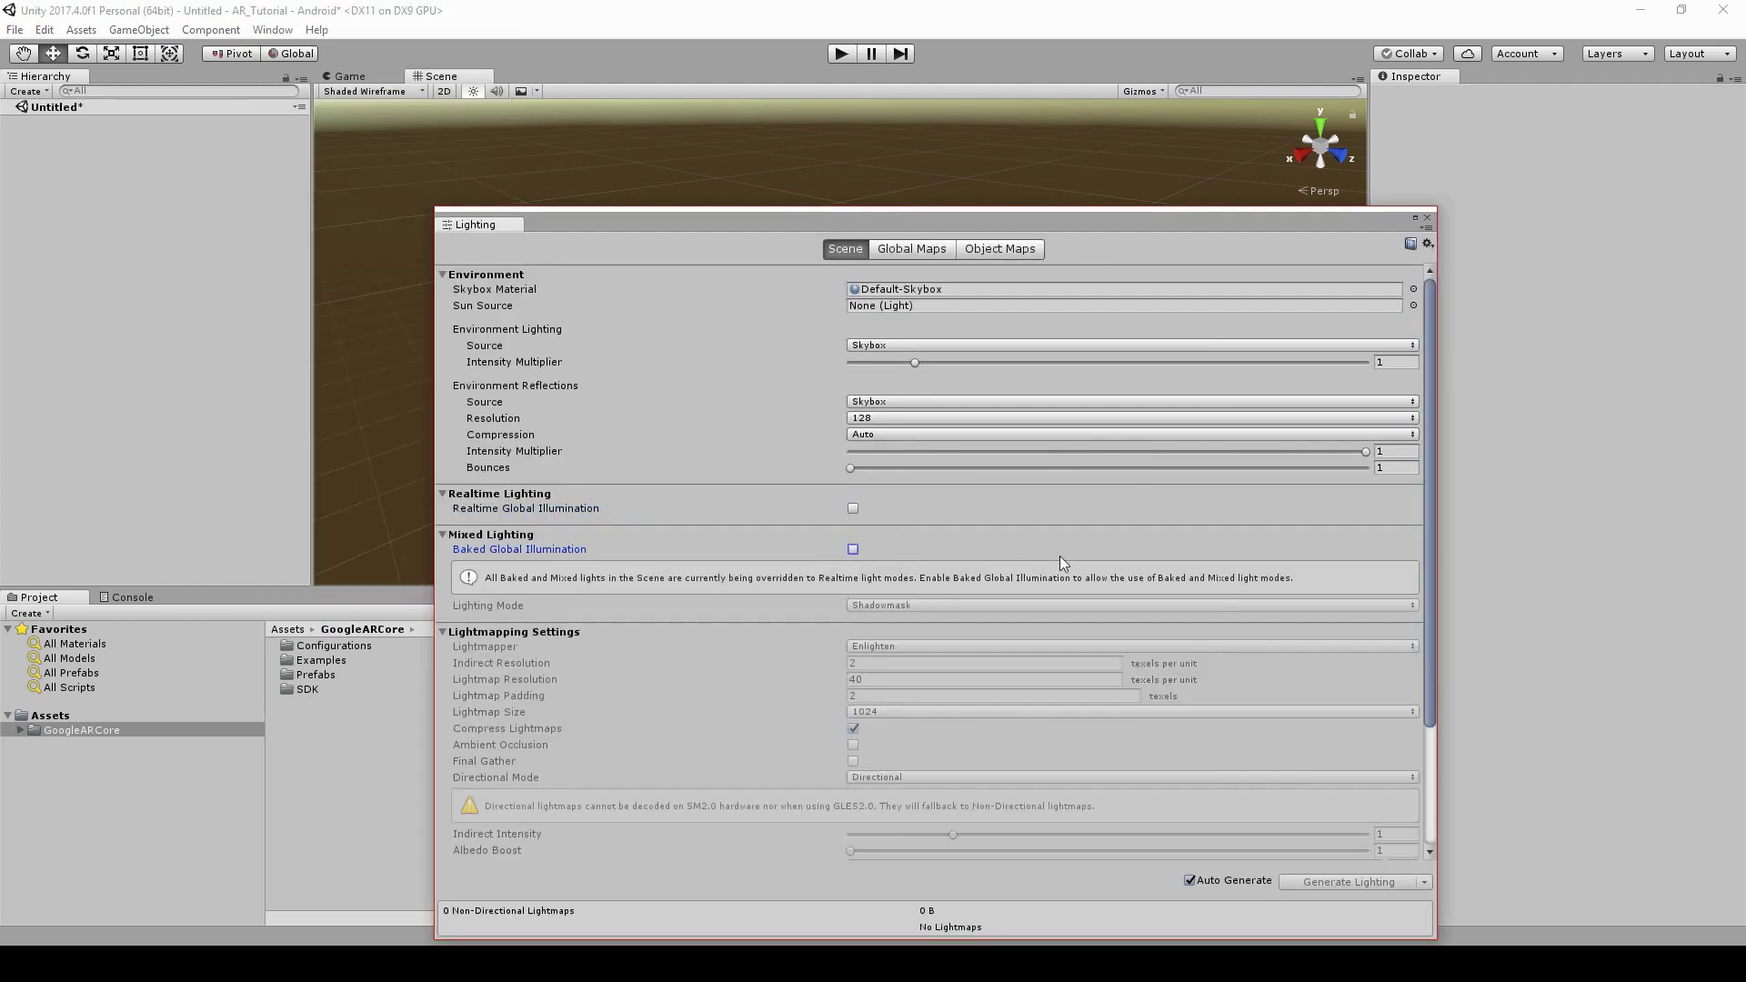
left_click(1427, 218)
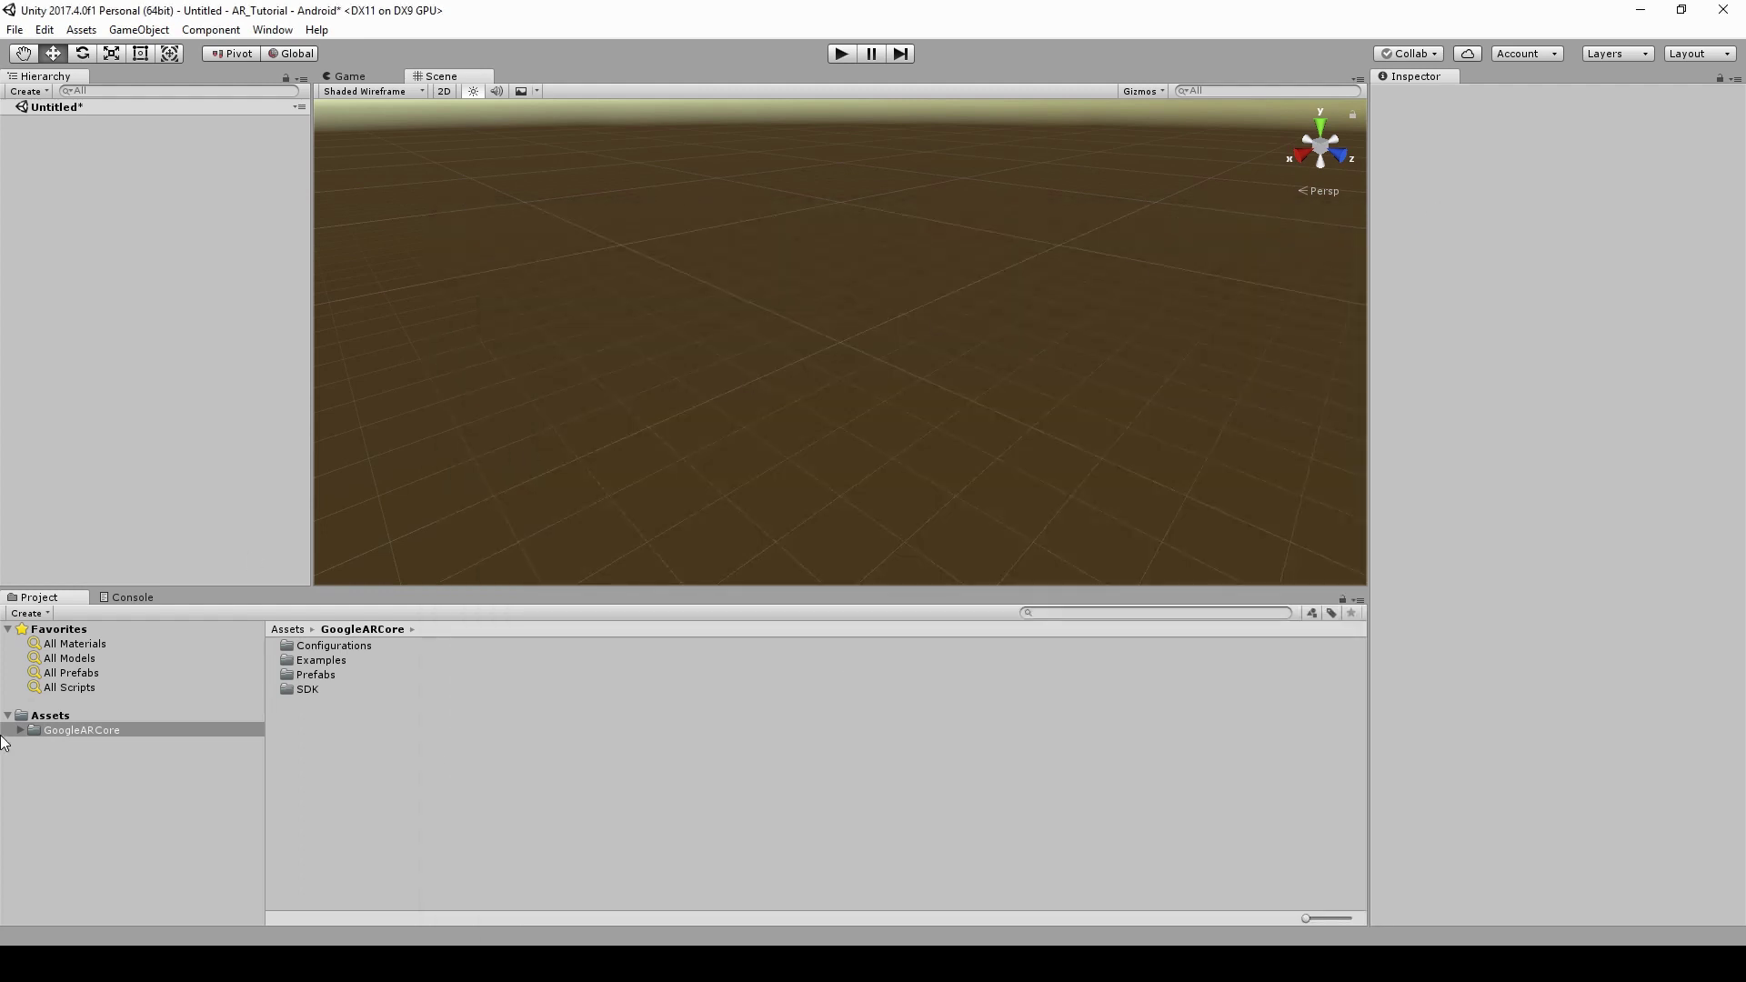
Create a HelloAR folder in Assets.
left_click(50, 716)
right_click(58, 717)
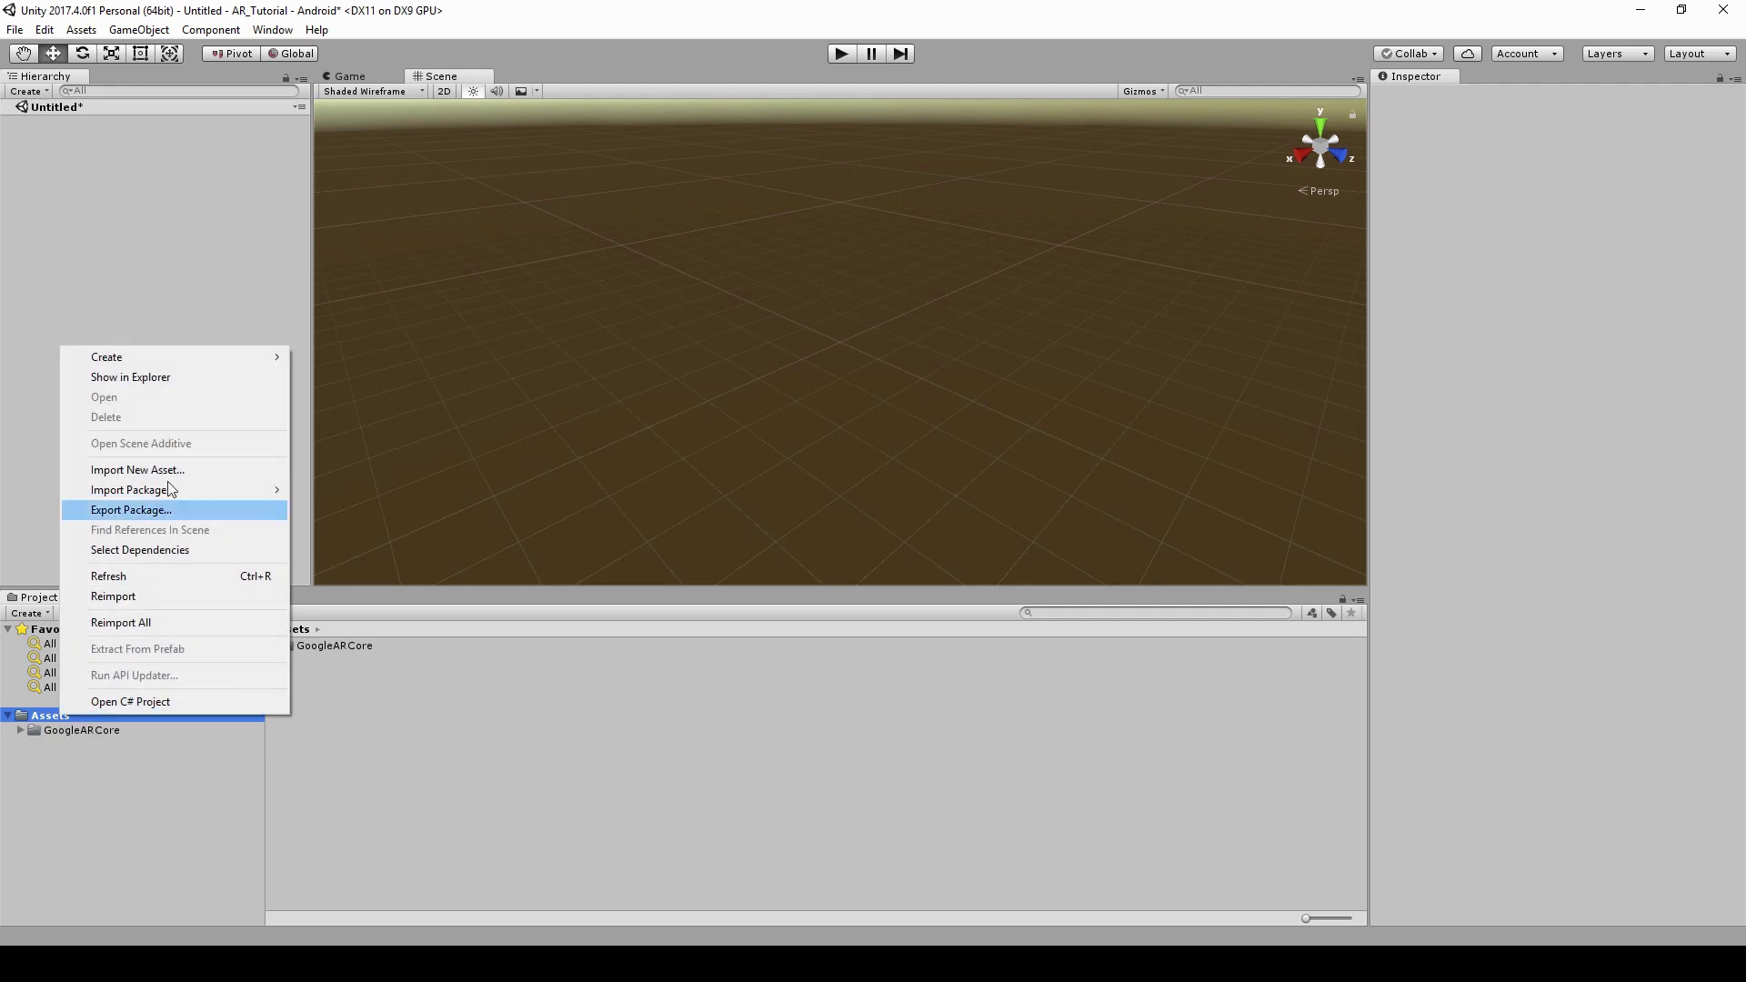
mouse_move(203, 360)
left_click(400, 358)
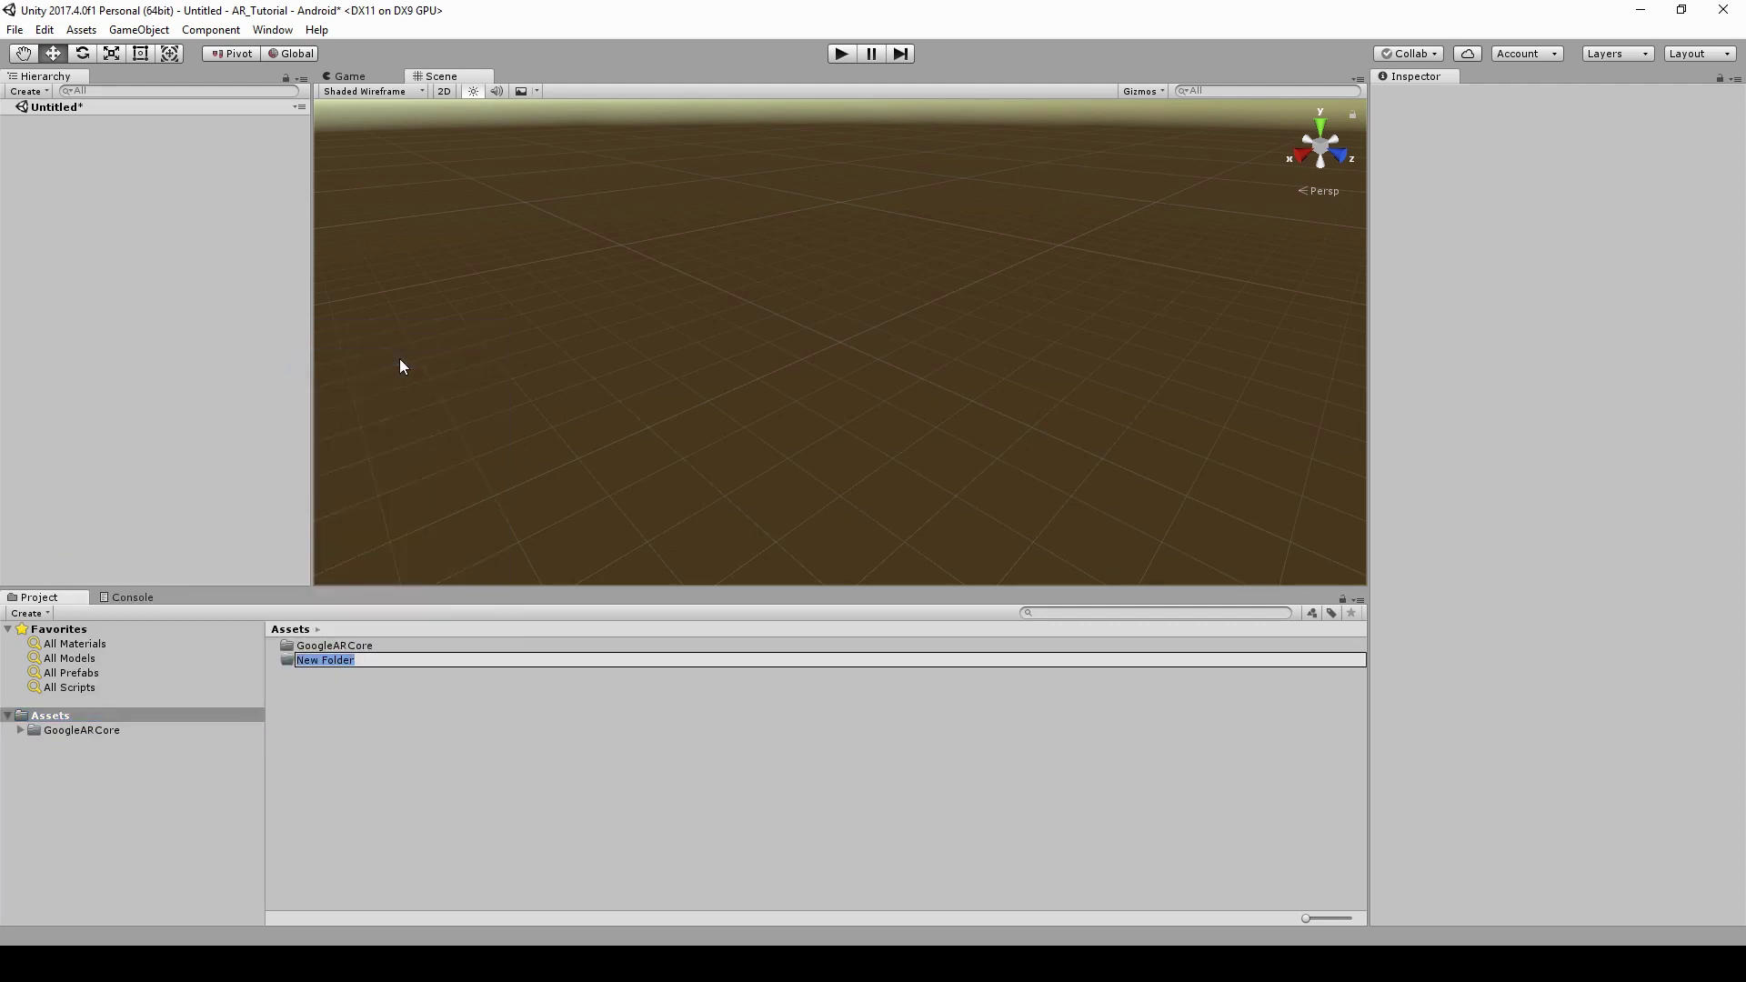
type("HelloAR")
key("Return")
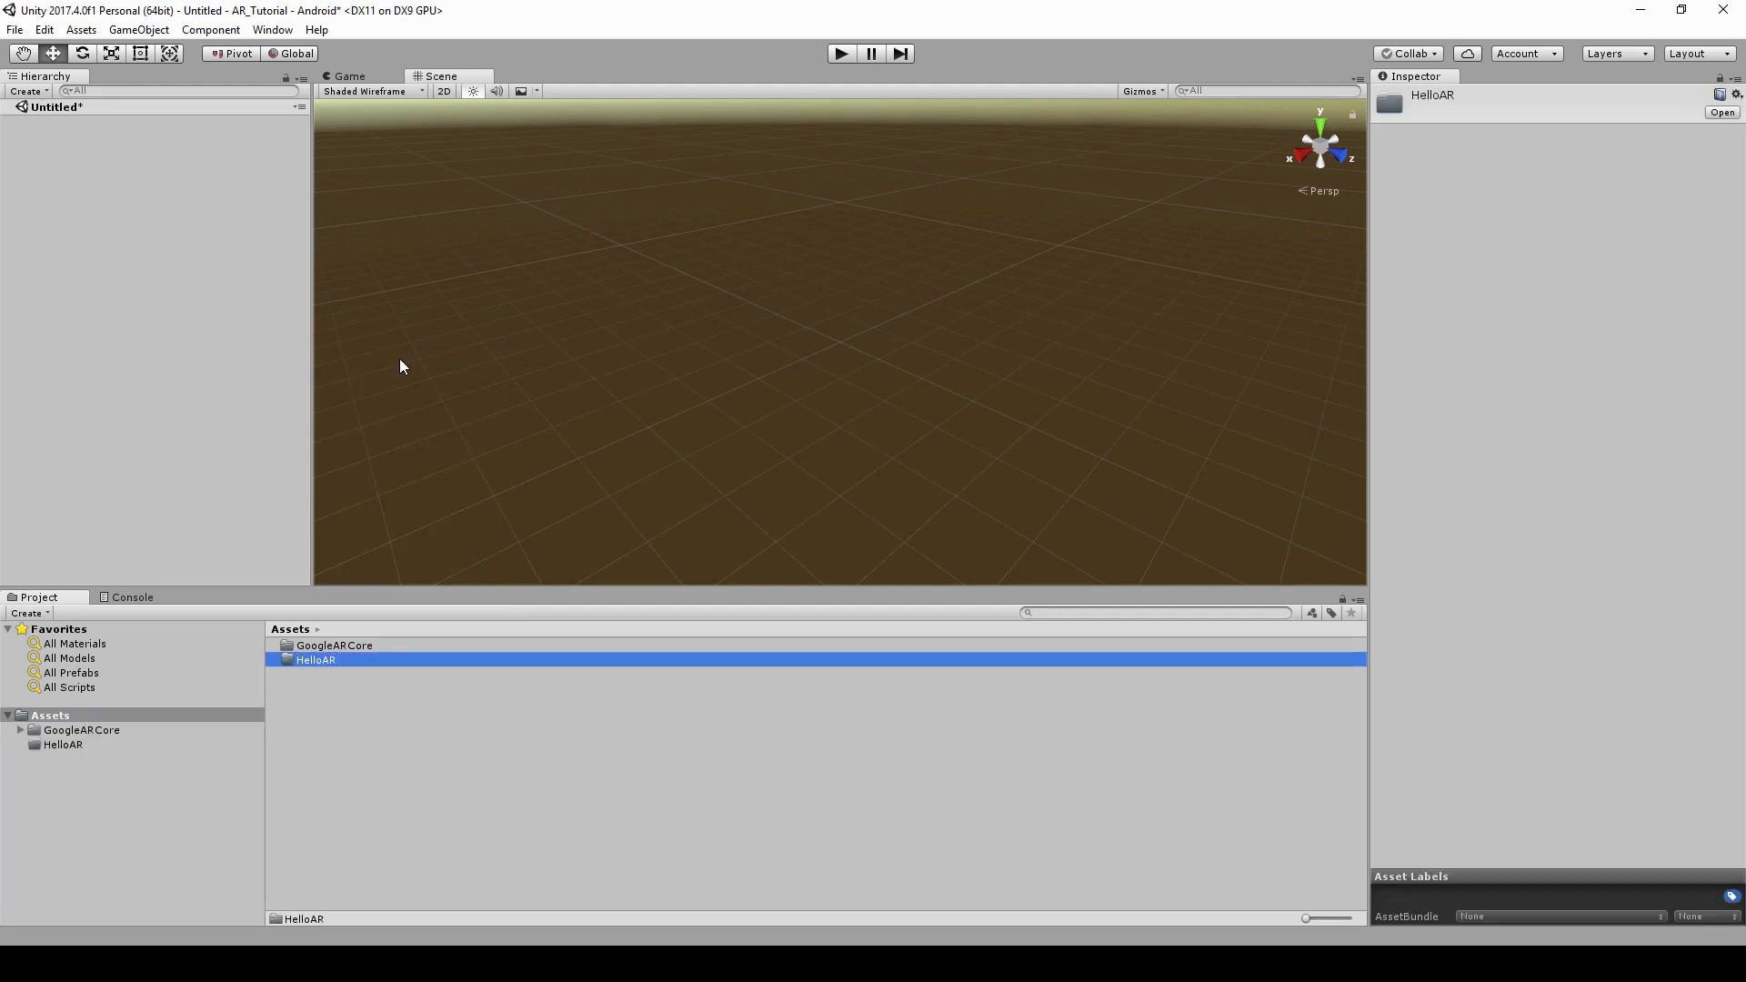
Create a Scenes folder inside HelloAR.
double_click(344, 659)
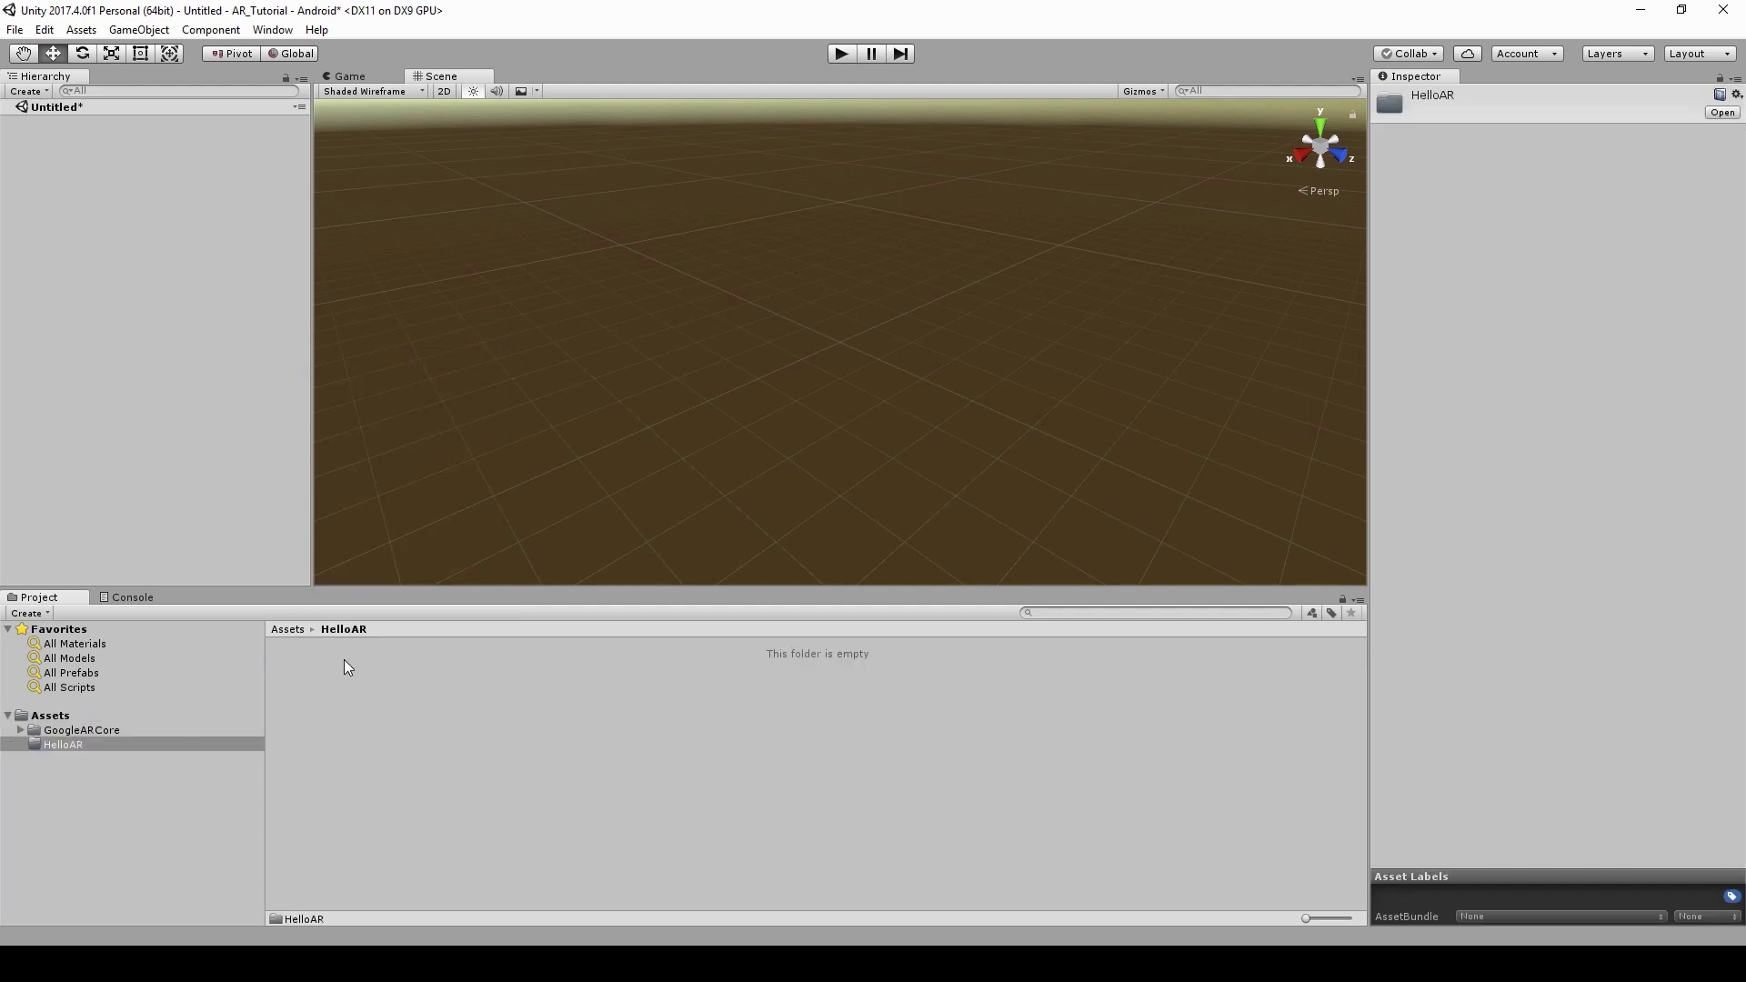
right_click(343, 659)
mouse_move(535, 304)
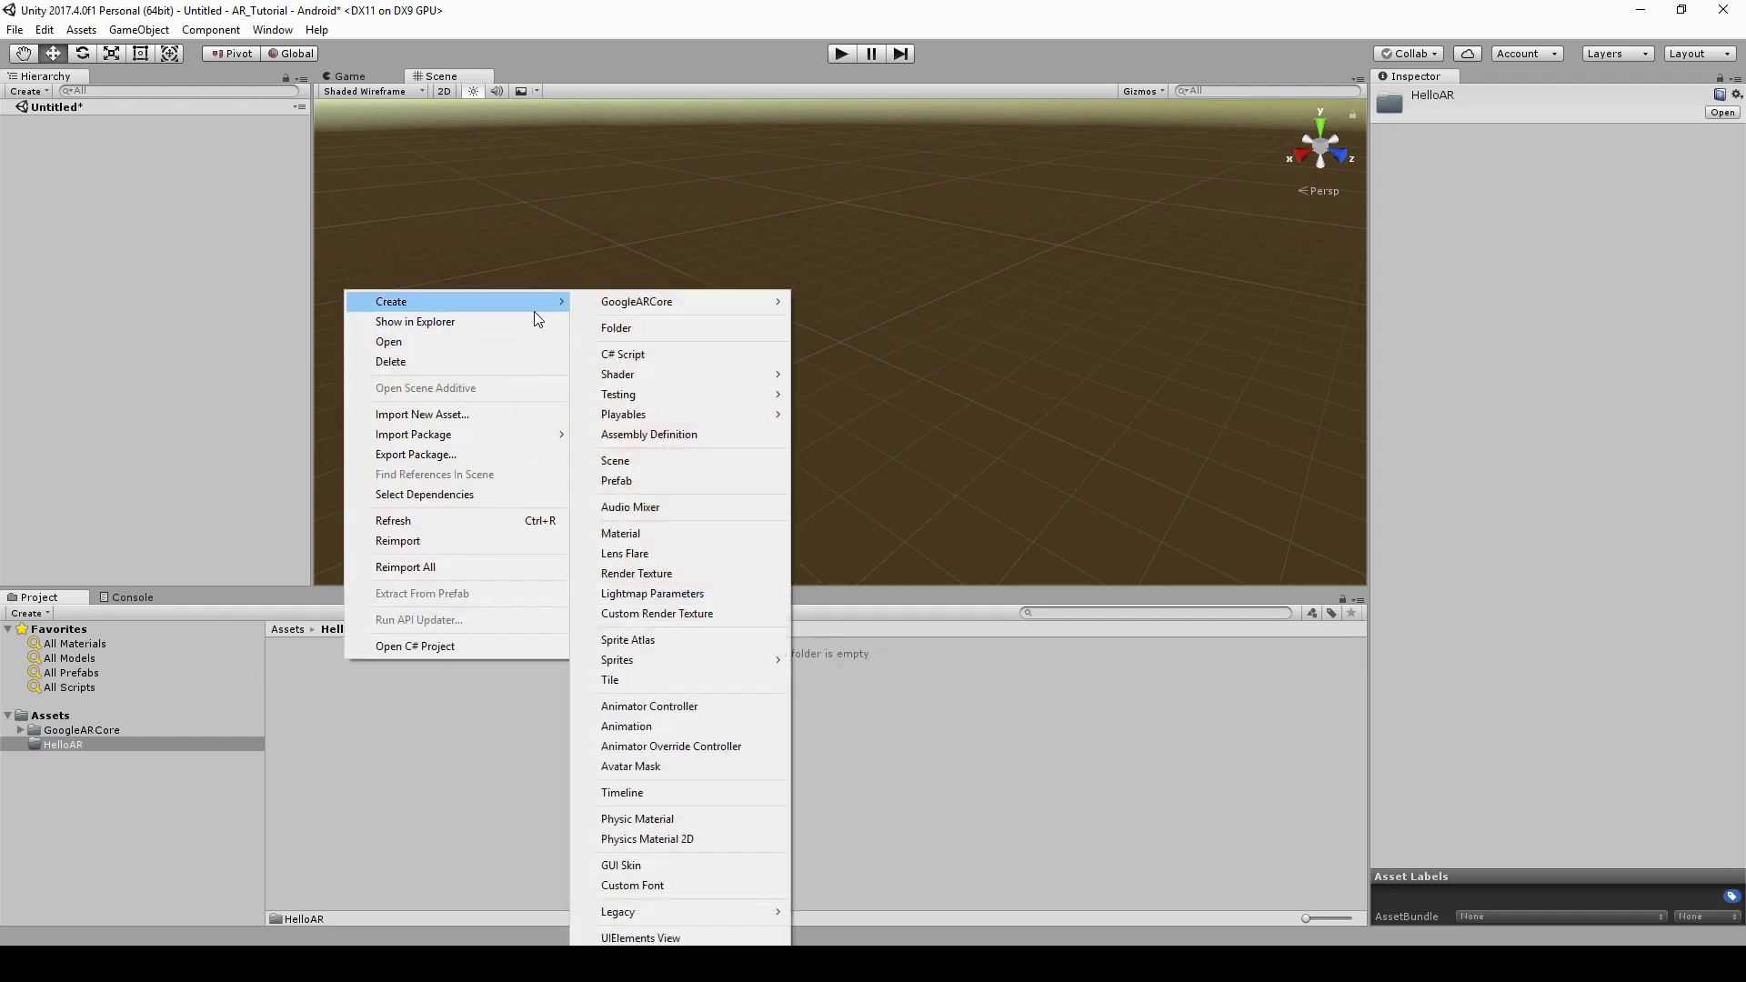
left_click(664, 326)
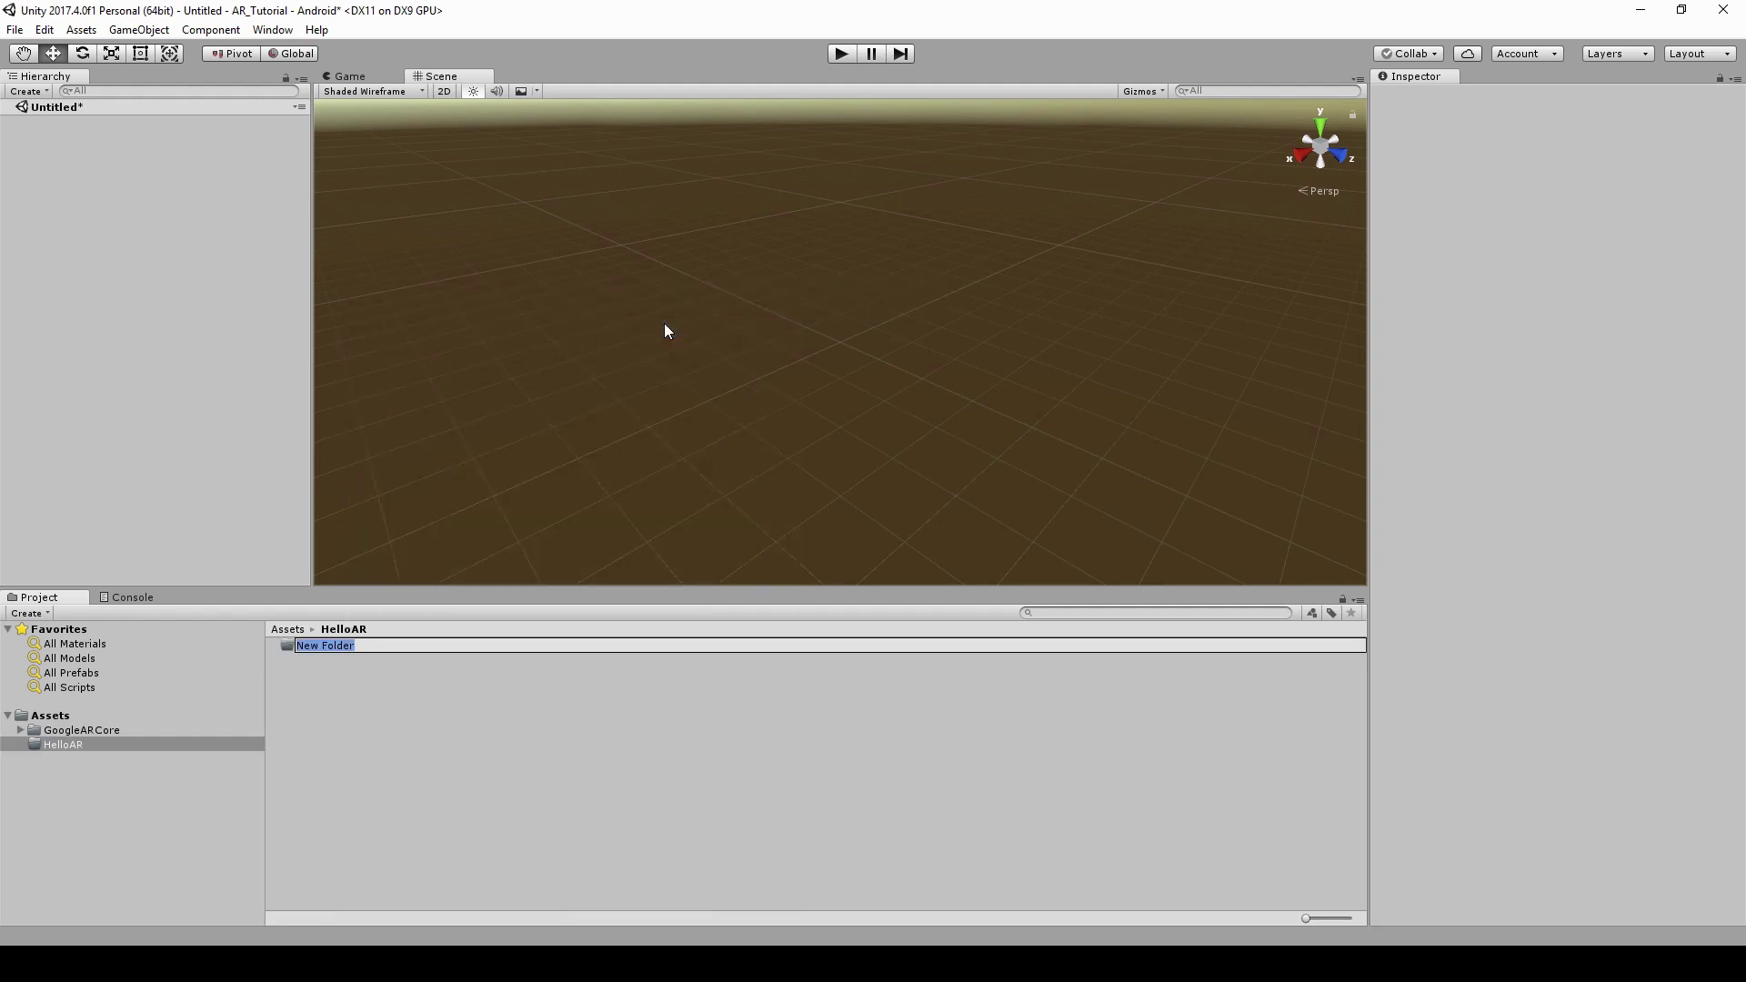
type("Scenes")
key("Return")
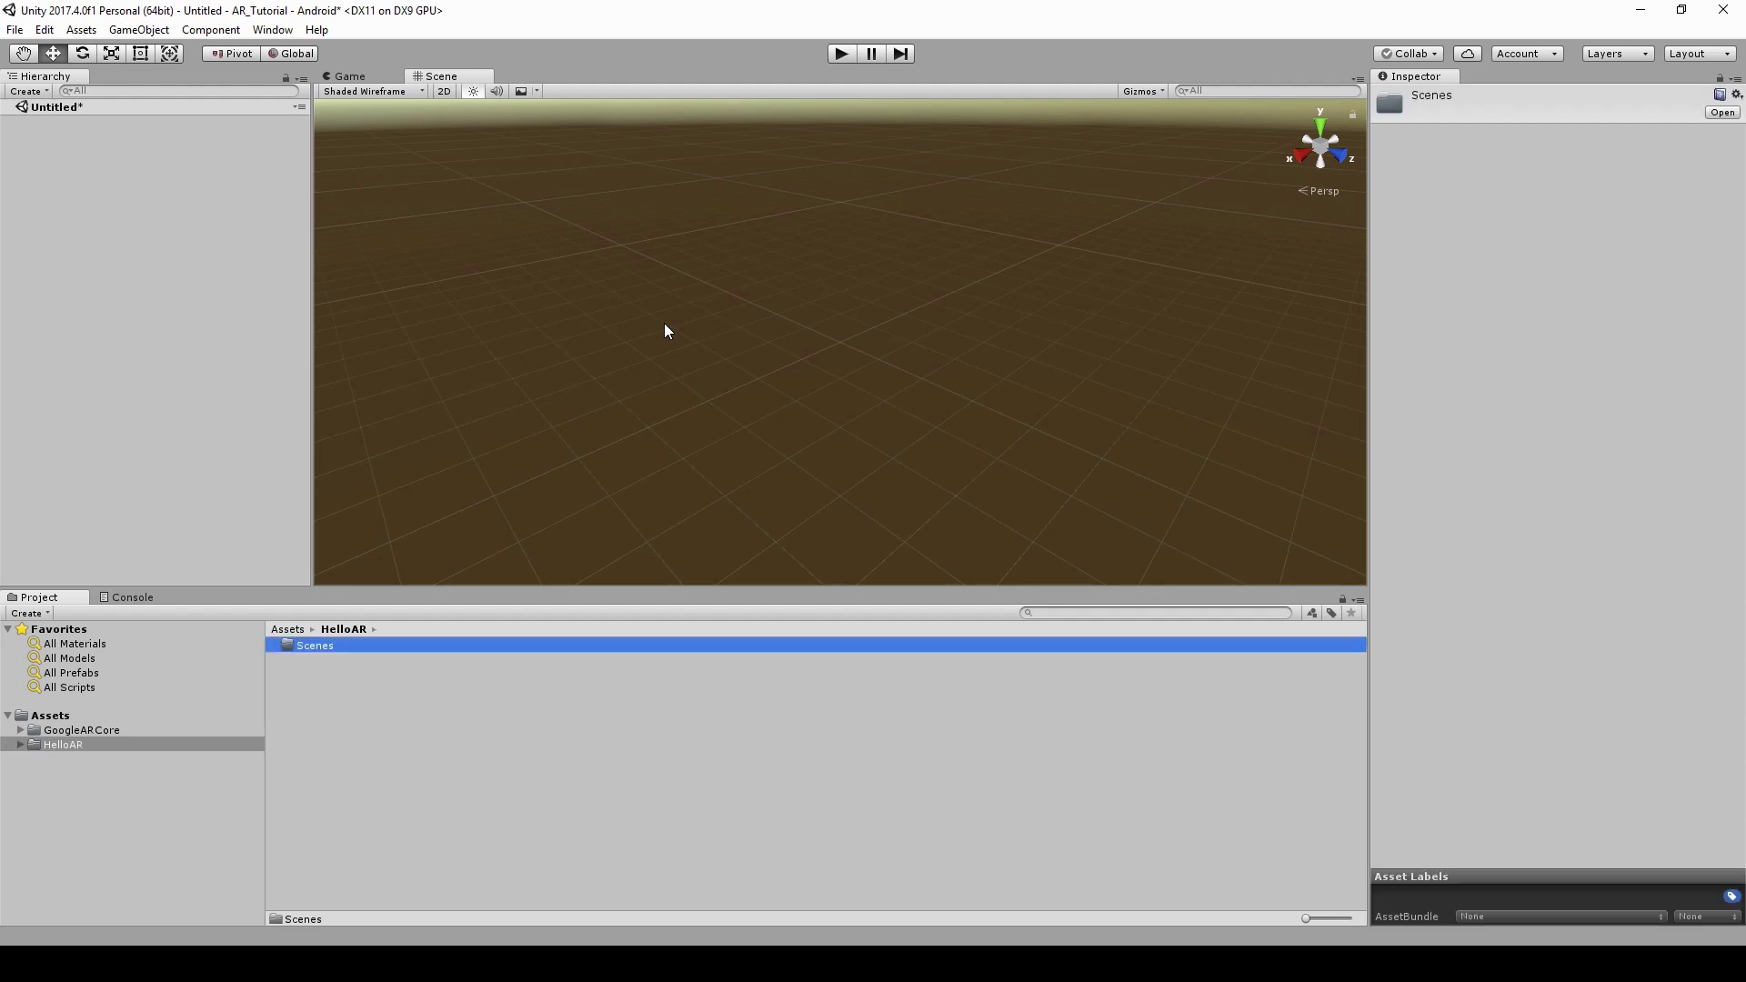
left_click(21, 745)
Save the scene as HelloAR in the HelloAR/Scenes folder.
key("ctrl+s")
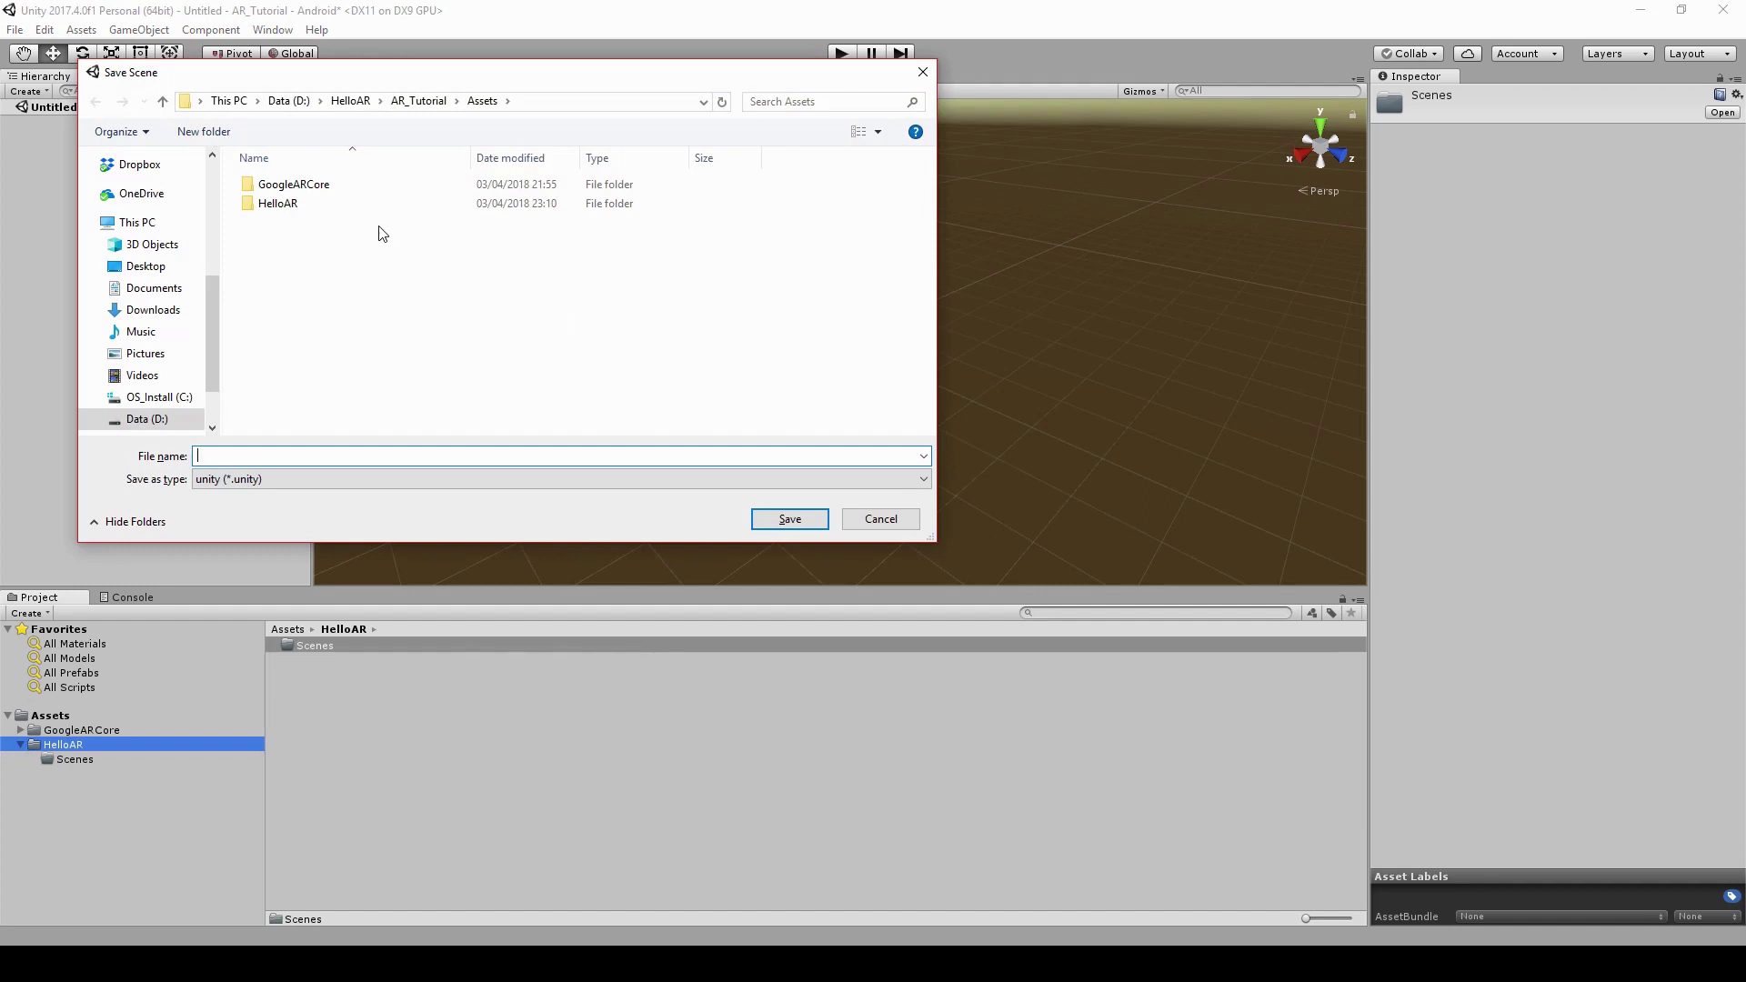
double_click(352, 203)
double_click(331, 186)
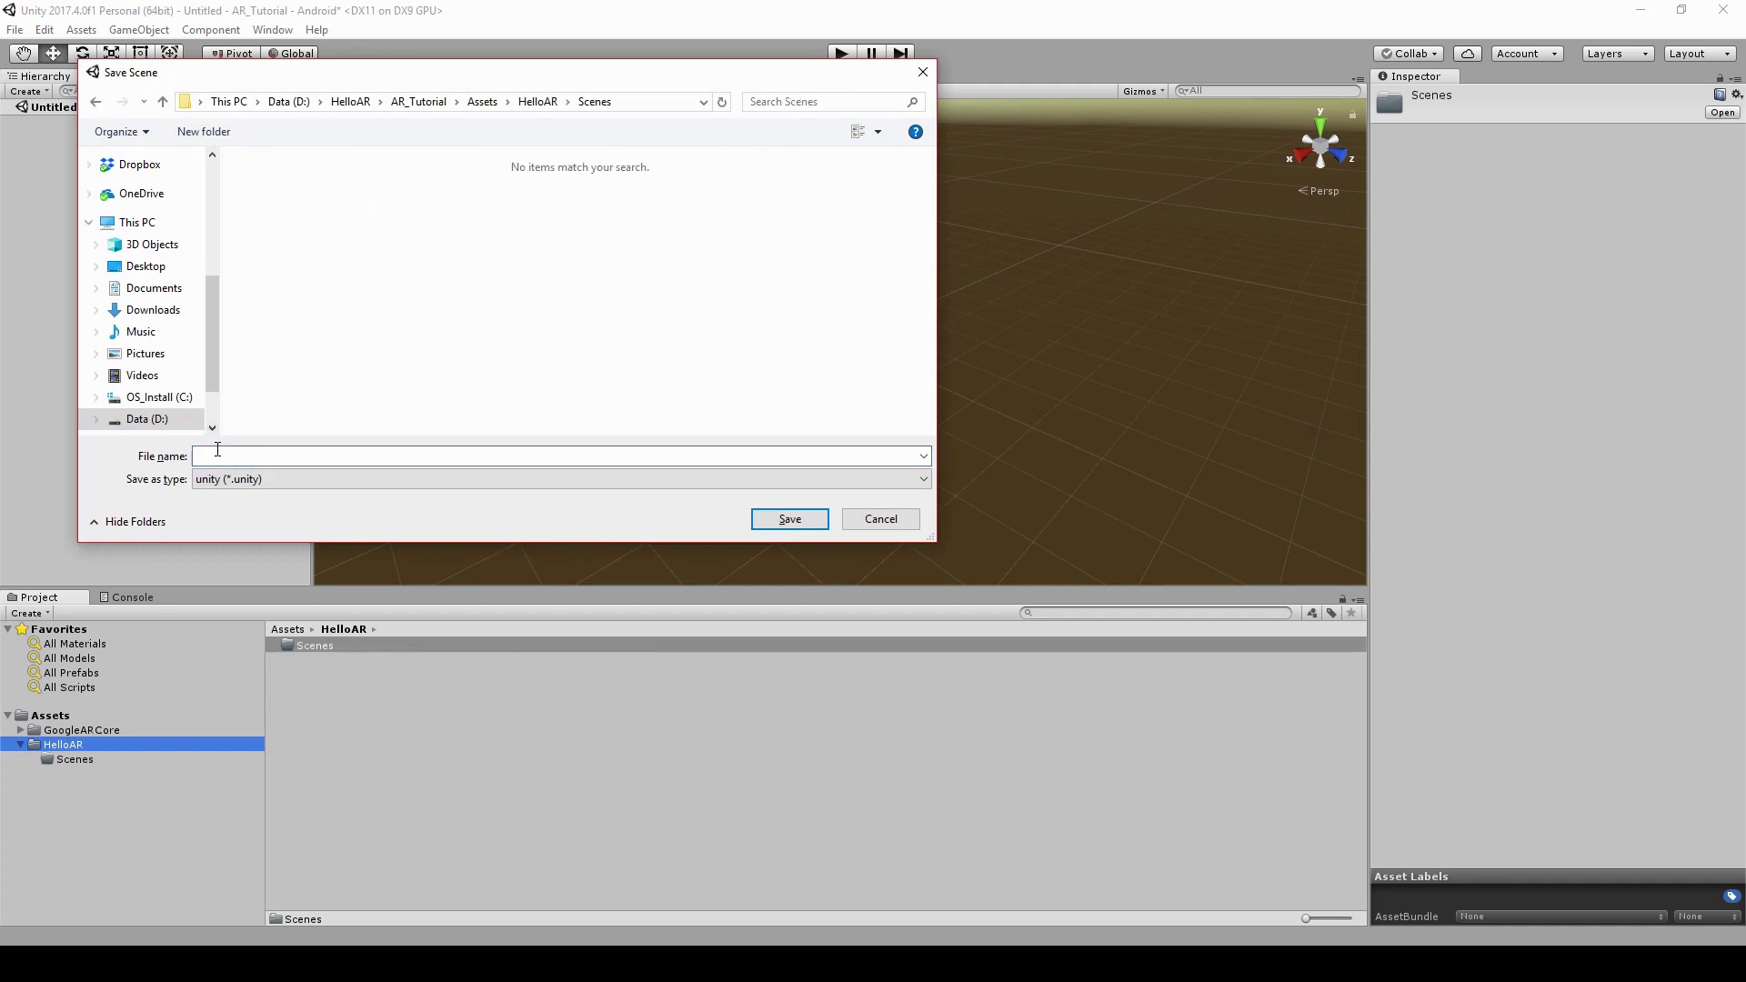
type("HelloAR")
left_click(789, 519)
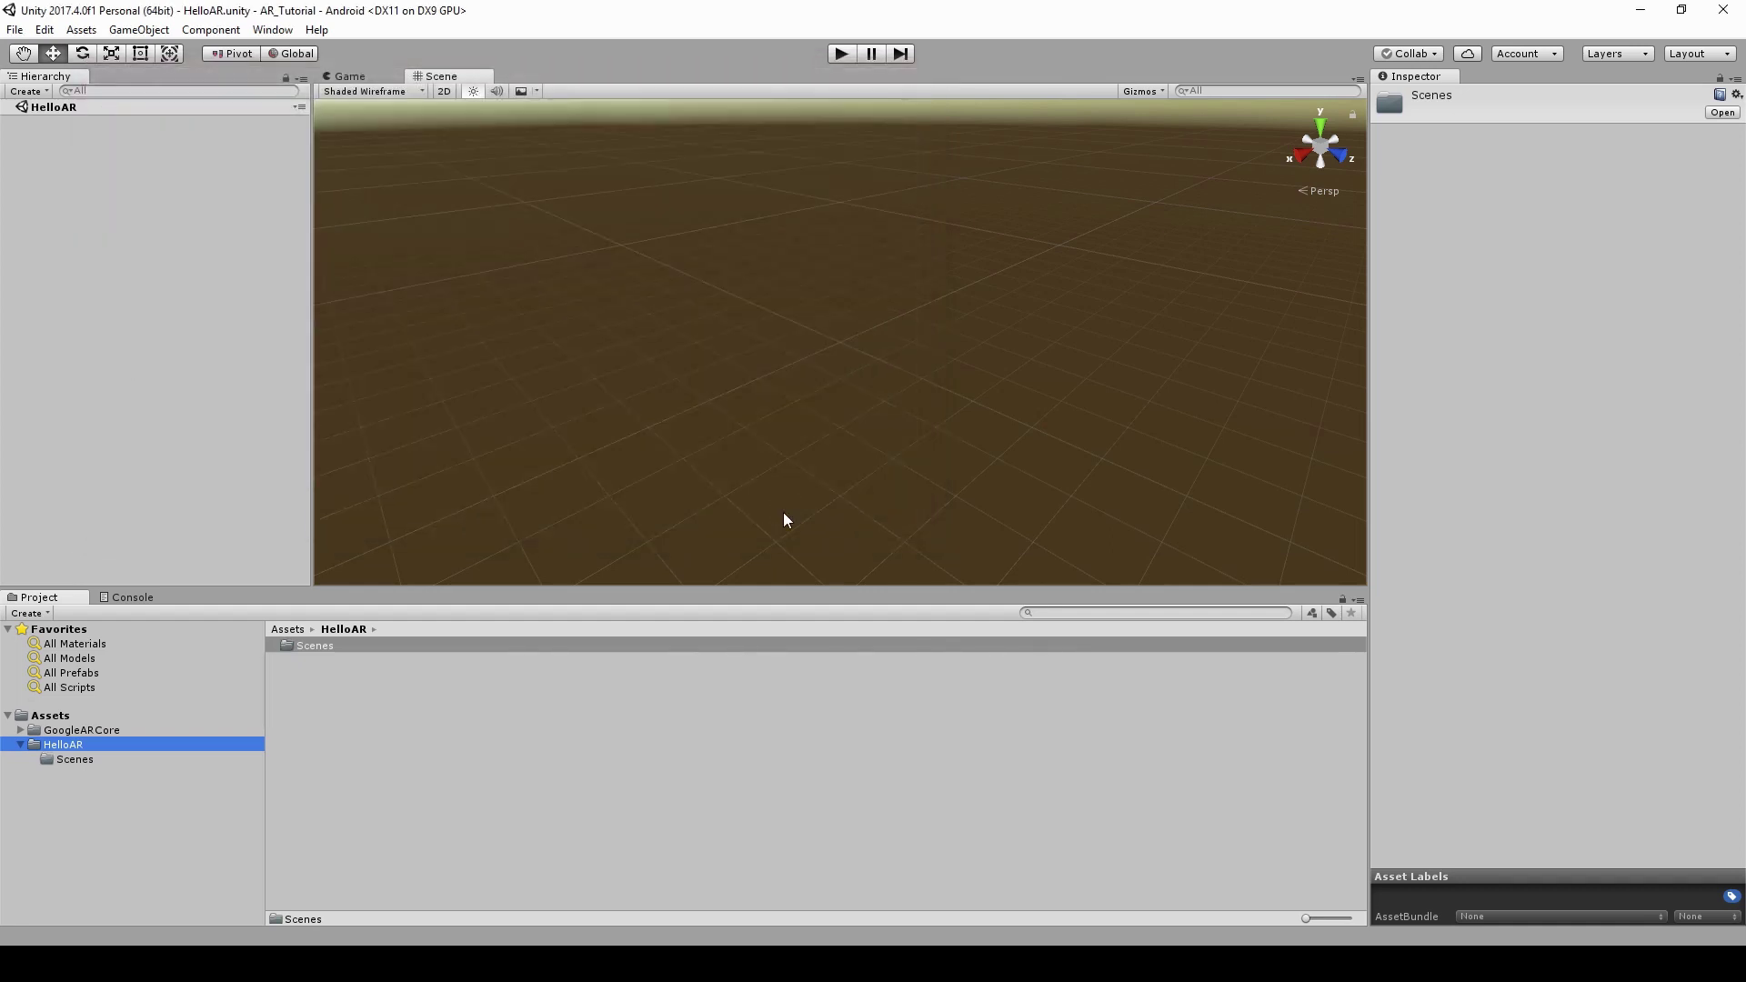
double_click(318, 646)
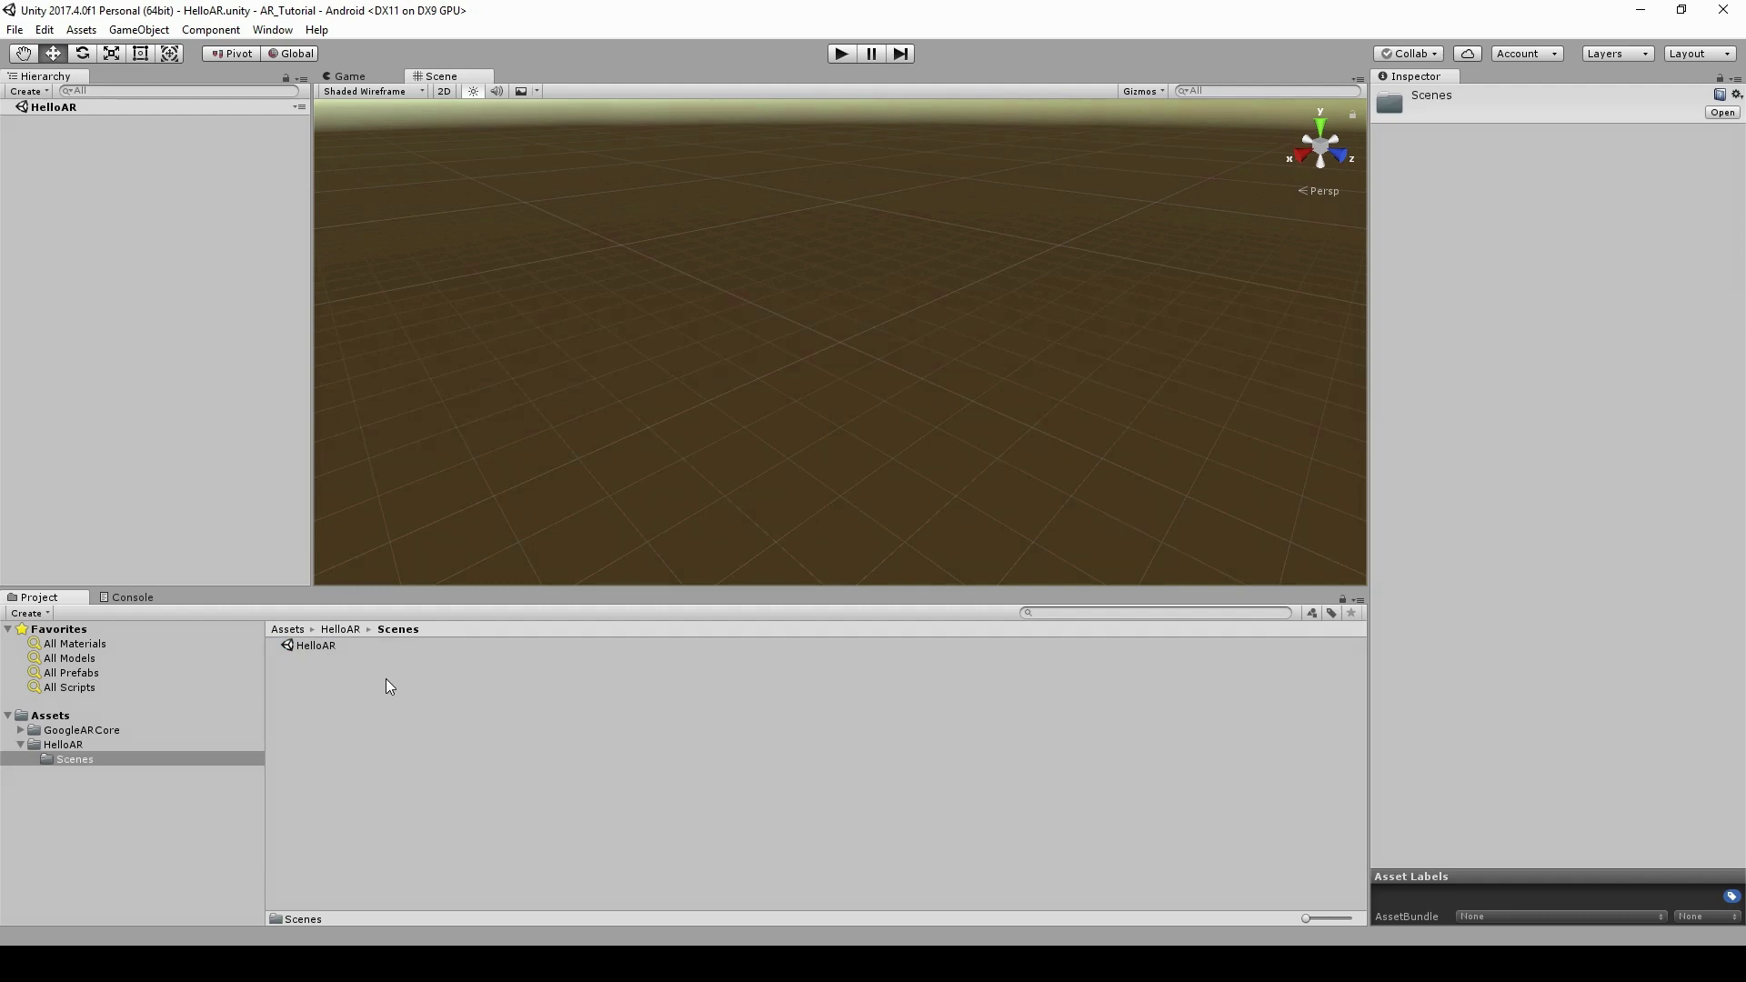
Add an empty object to the scene and name it ARCoreDevice.
right_click(56, 147)
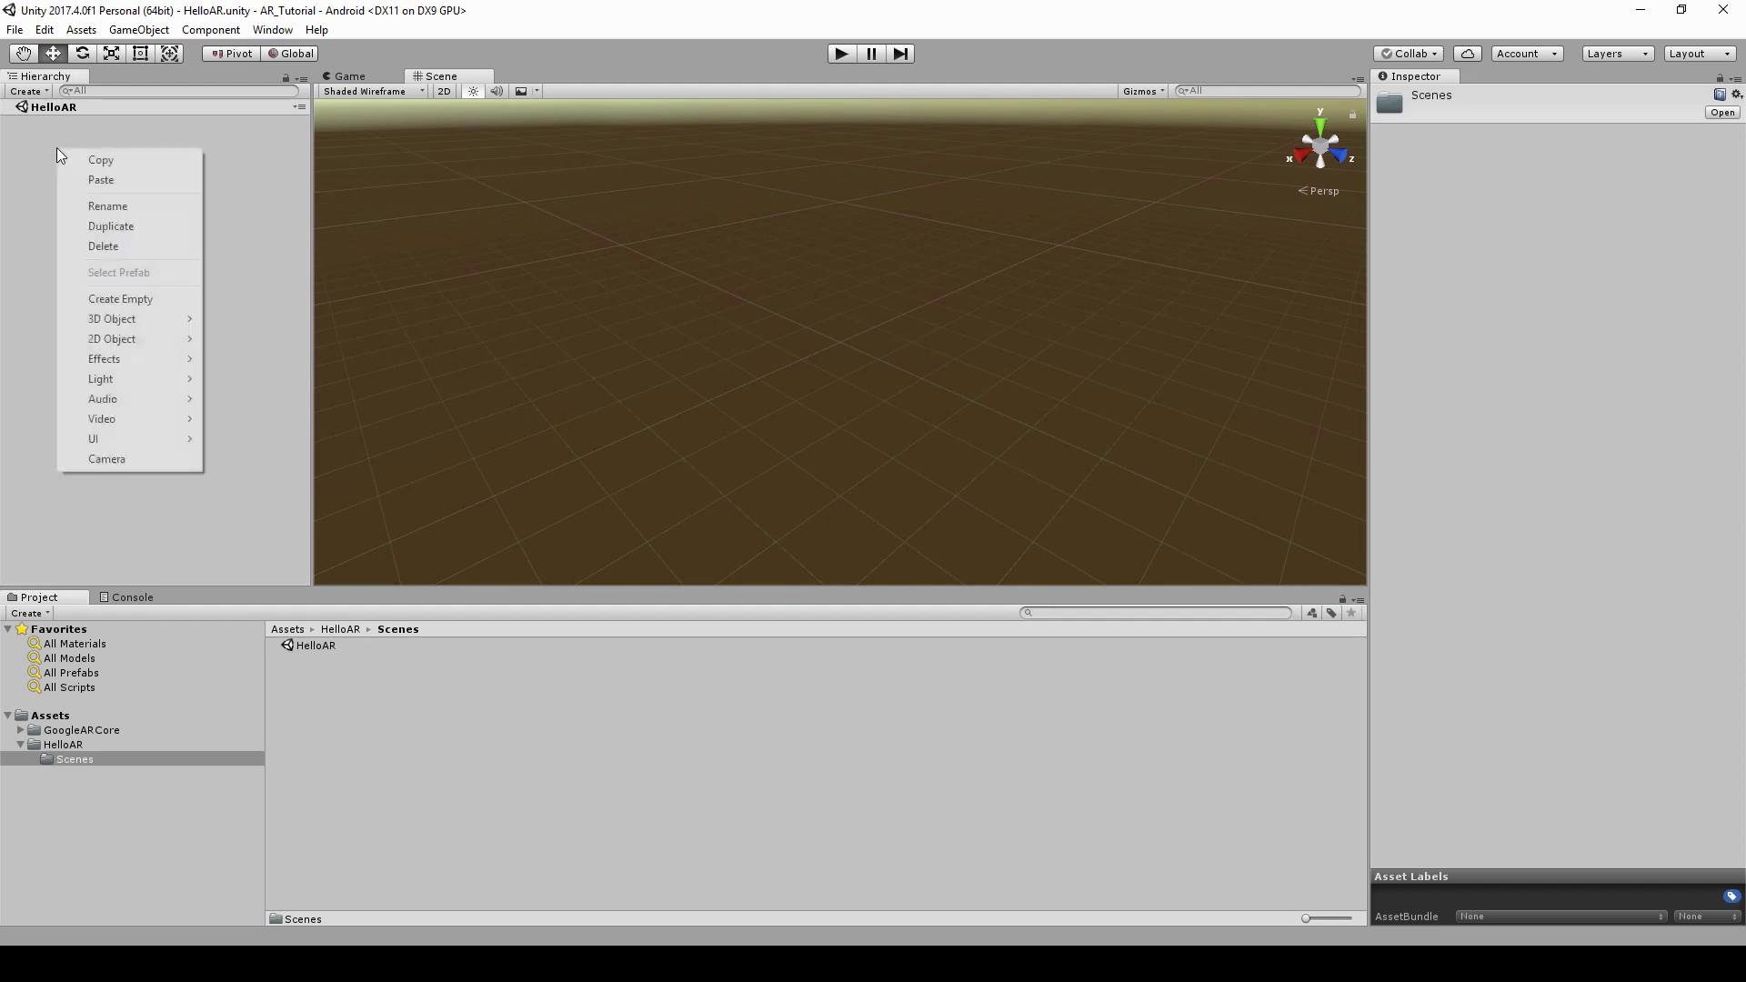
left_click(134, 309)
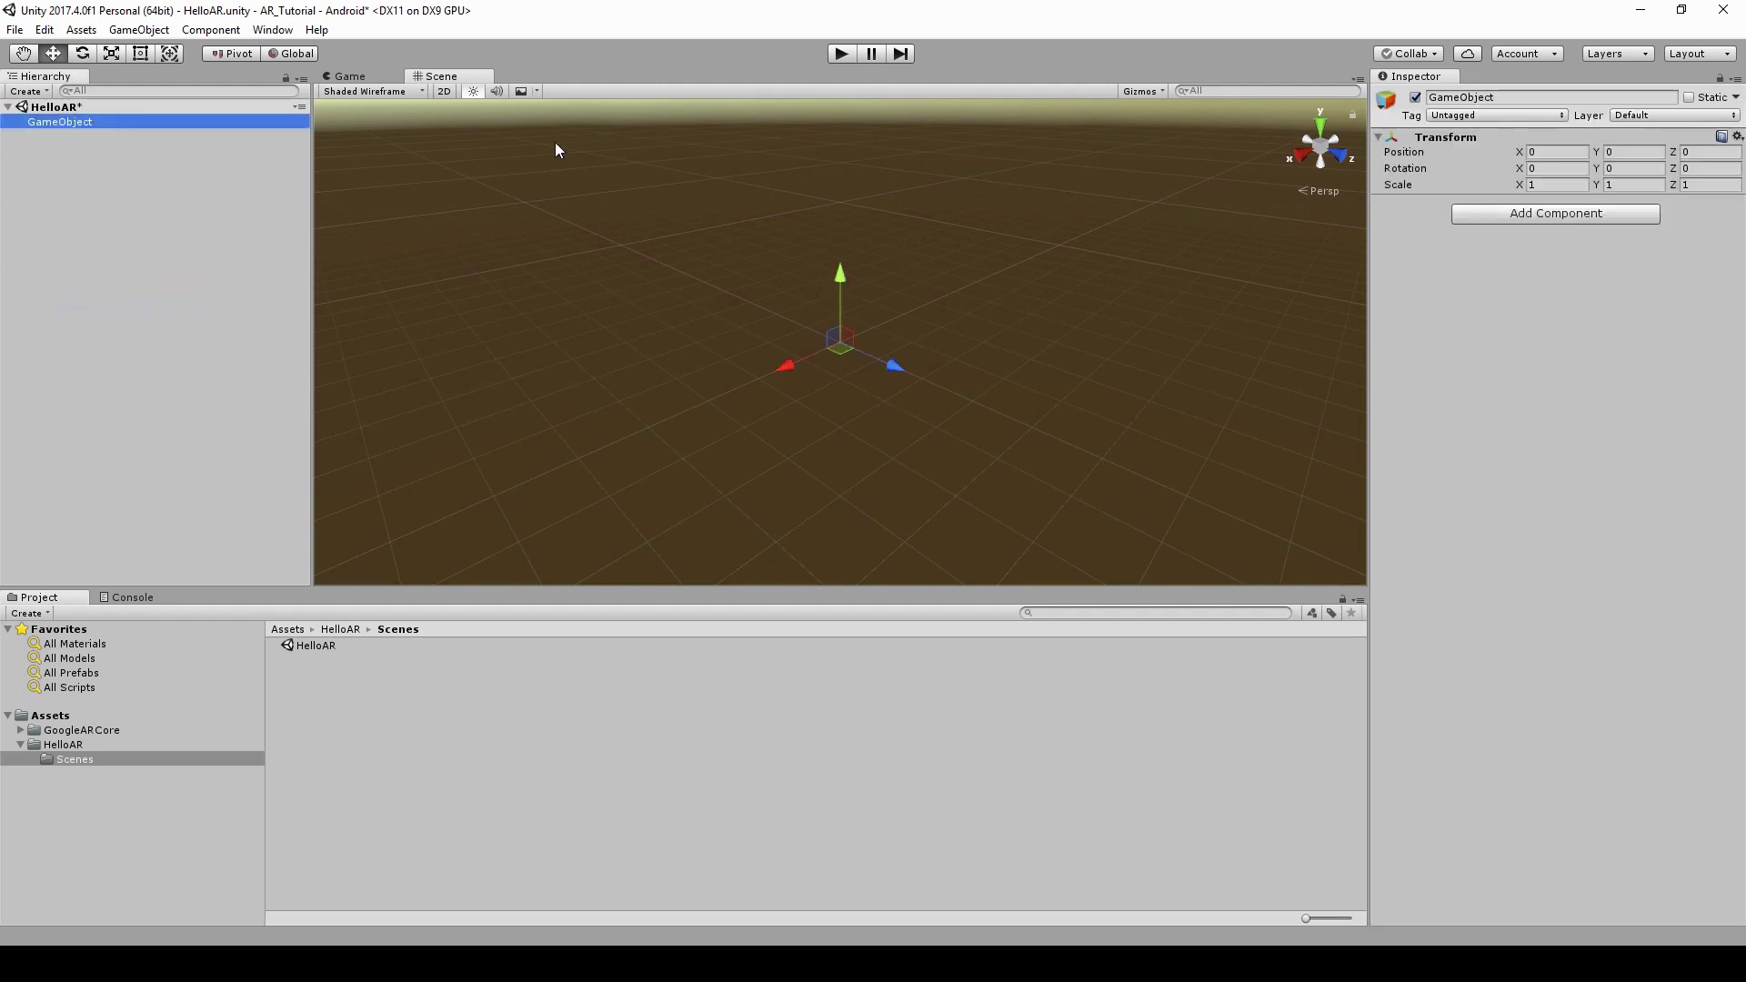
left_click(1503, 98)
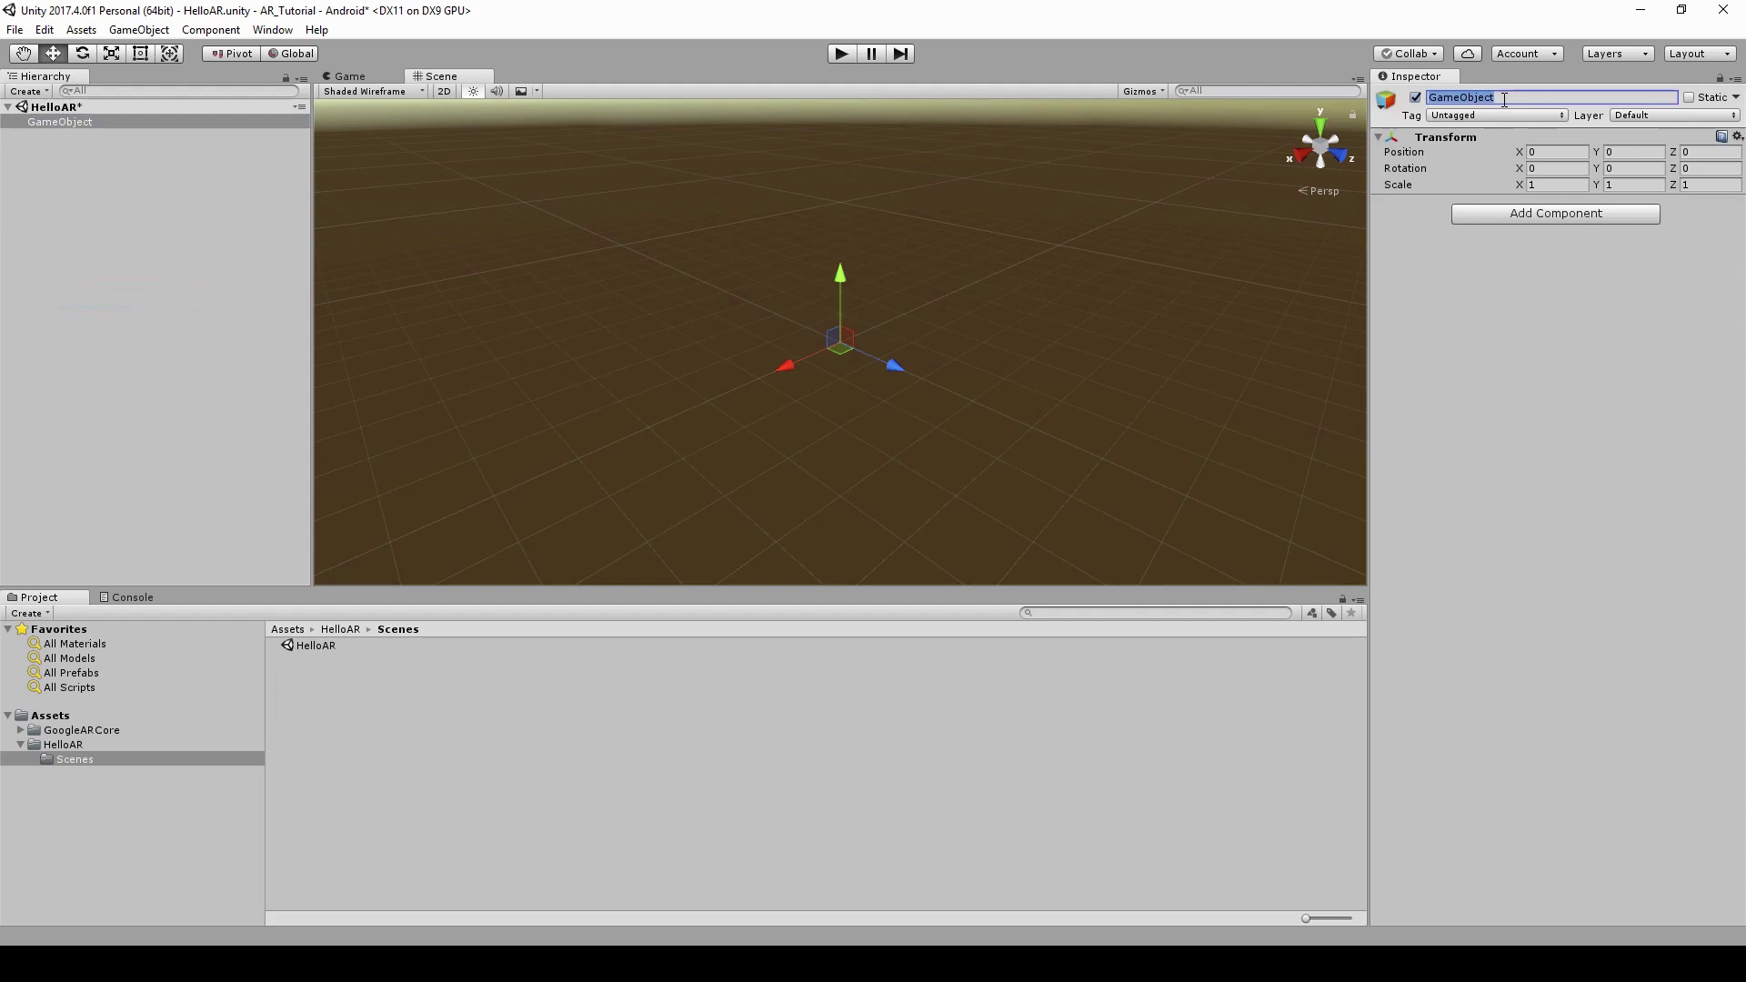
type("ARCoreDevice")
key("Return")
Add an AR Core Session component to ARCoreDevice.
left_click(1540, 213)
type("arcore")
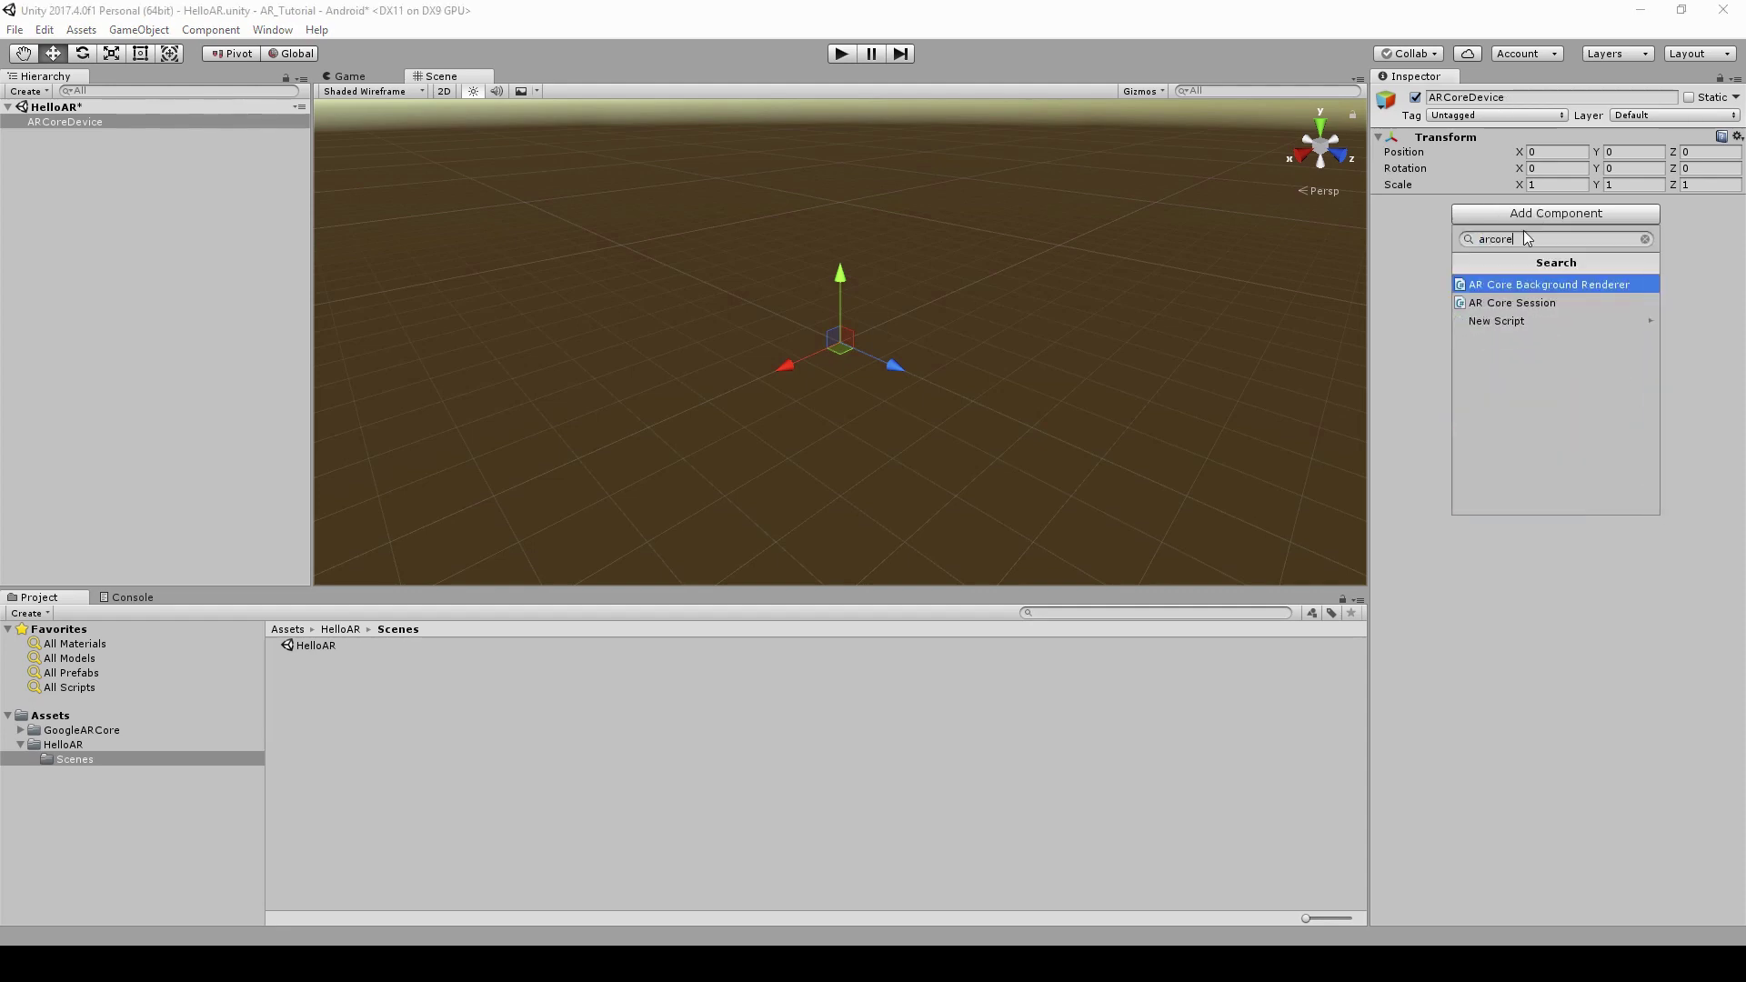
key("Down")
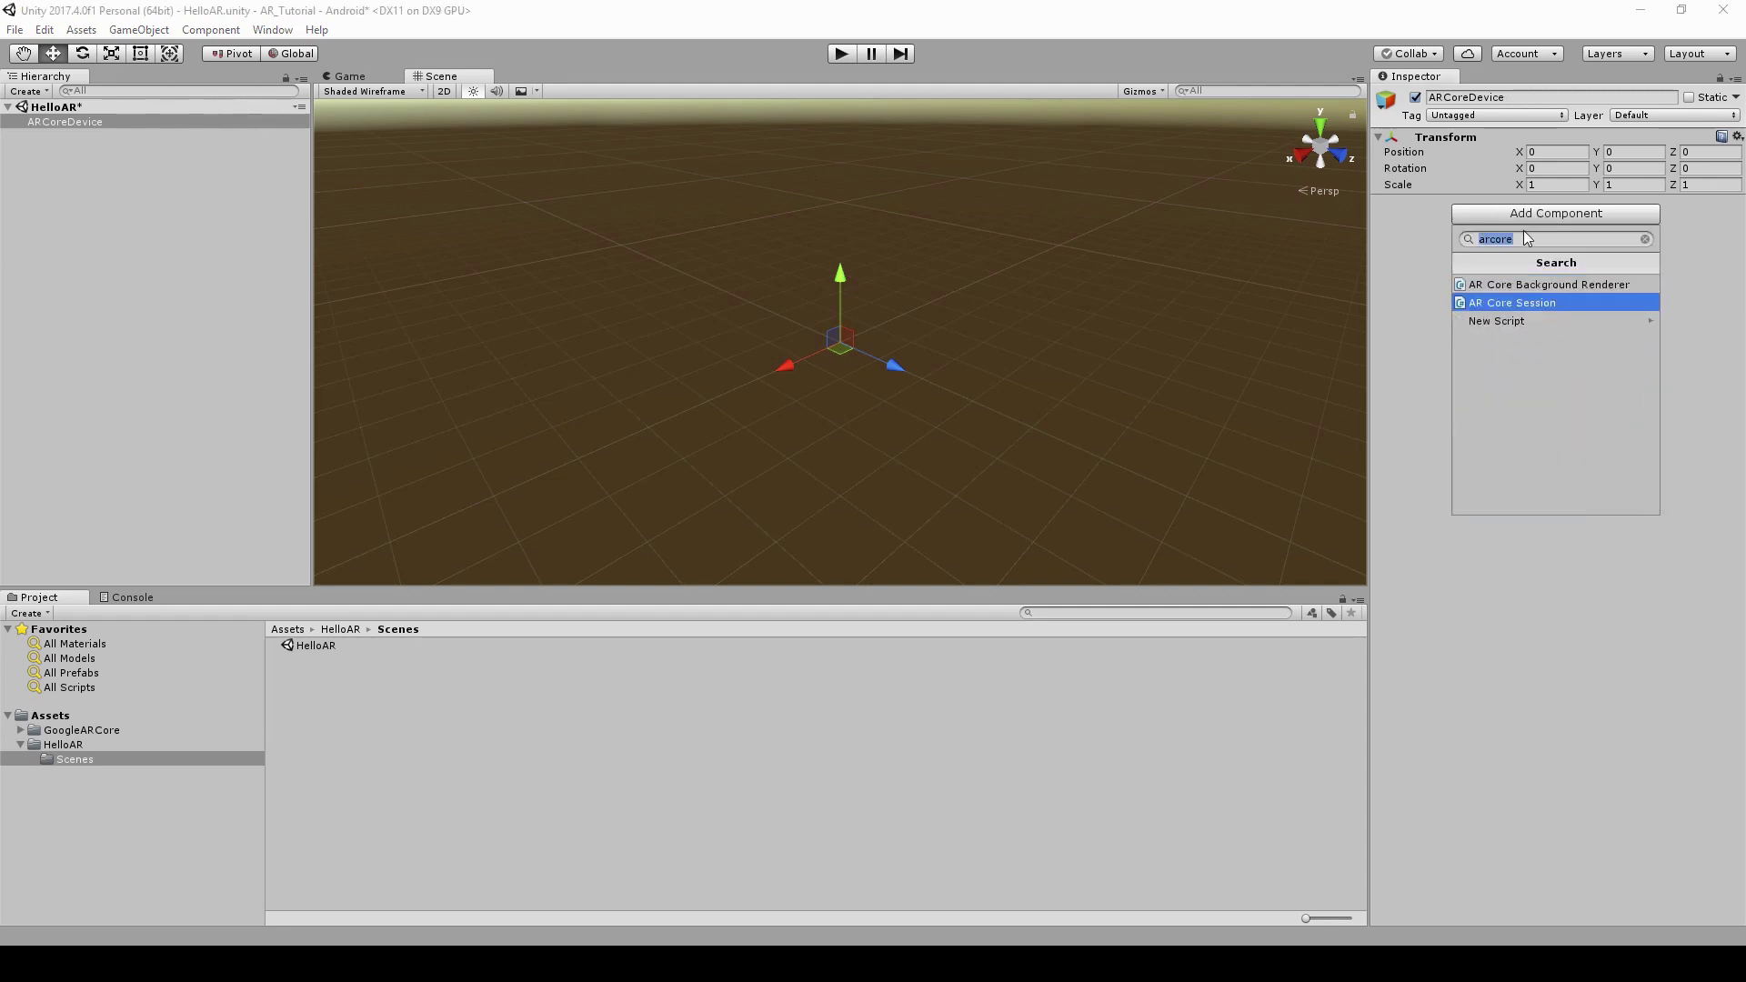
key("Return")
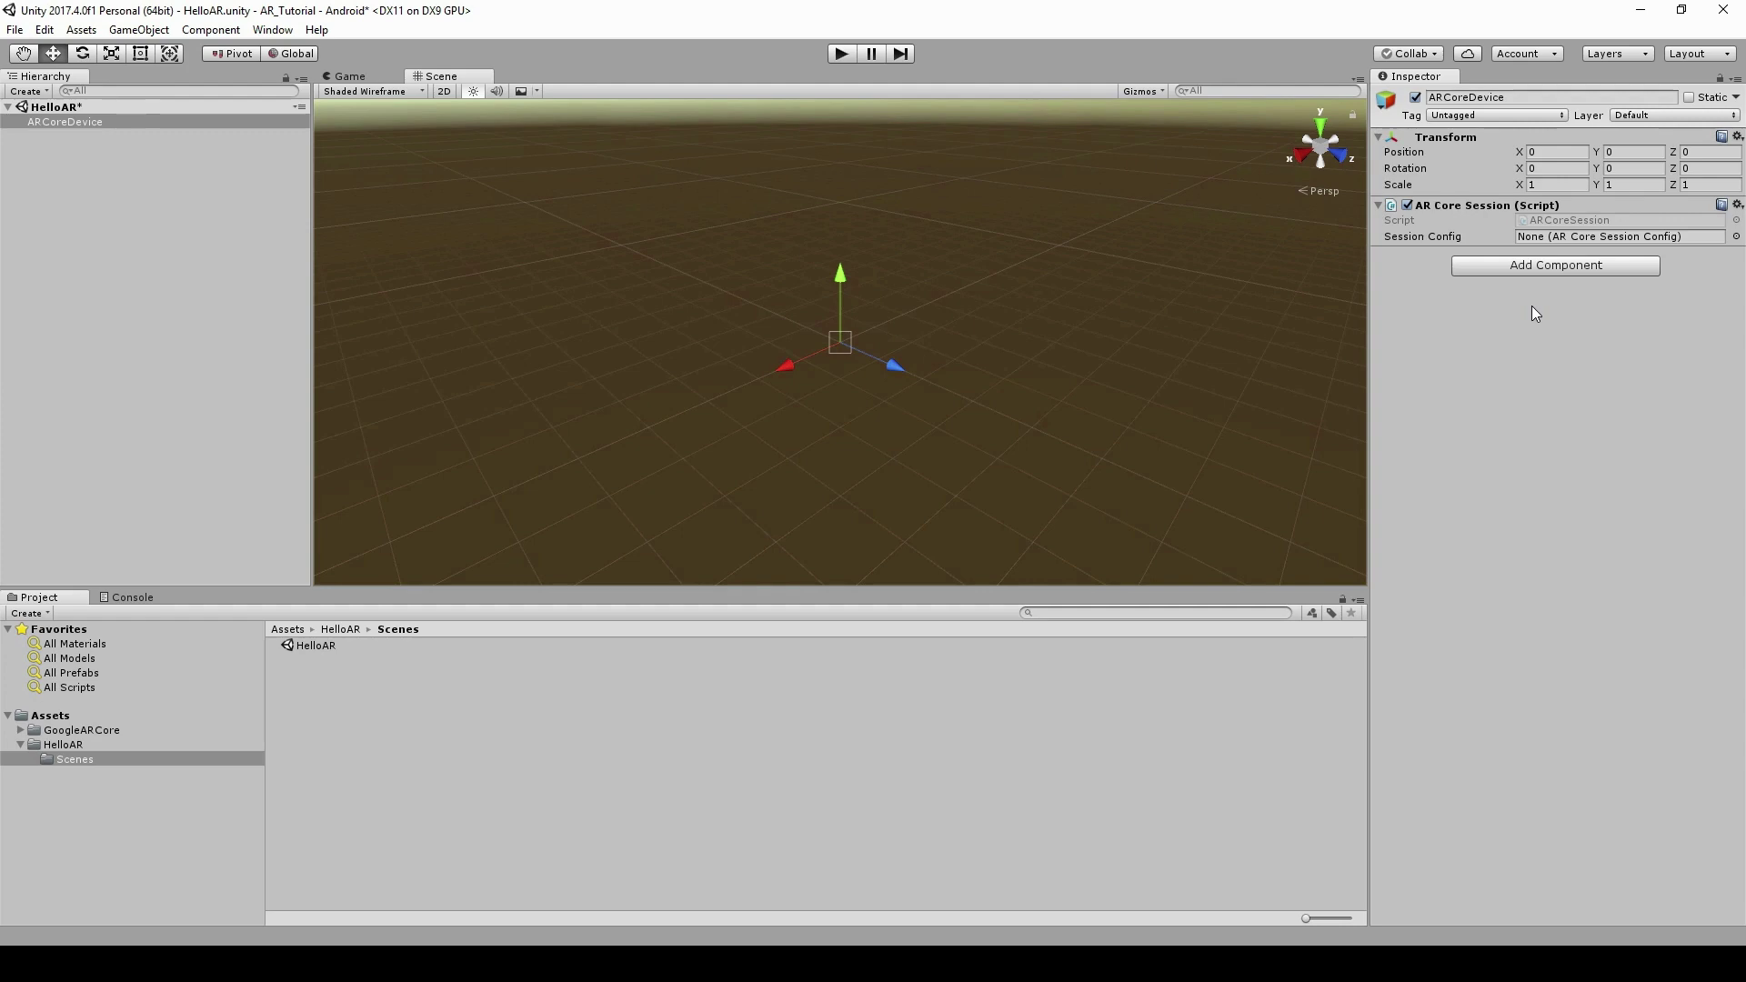
Create a Configs folder inside HelloAR.
left_click(64, 745)
right_click(331, 683)
mouse_move(481, 325)
left_click(631, 349)
type("Configs")
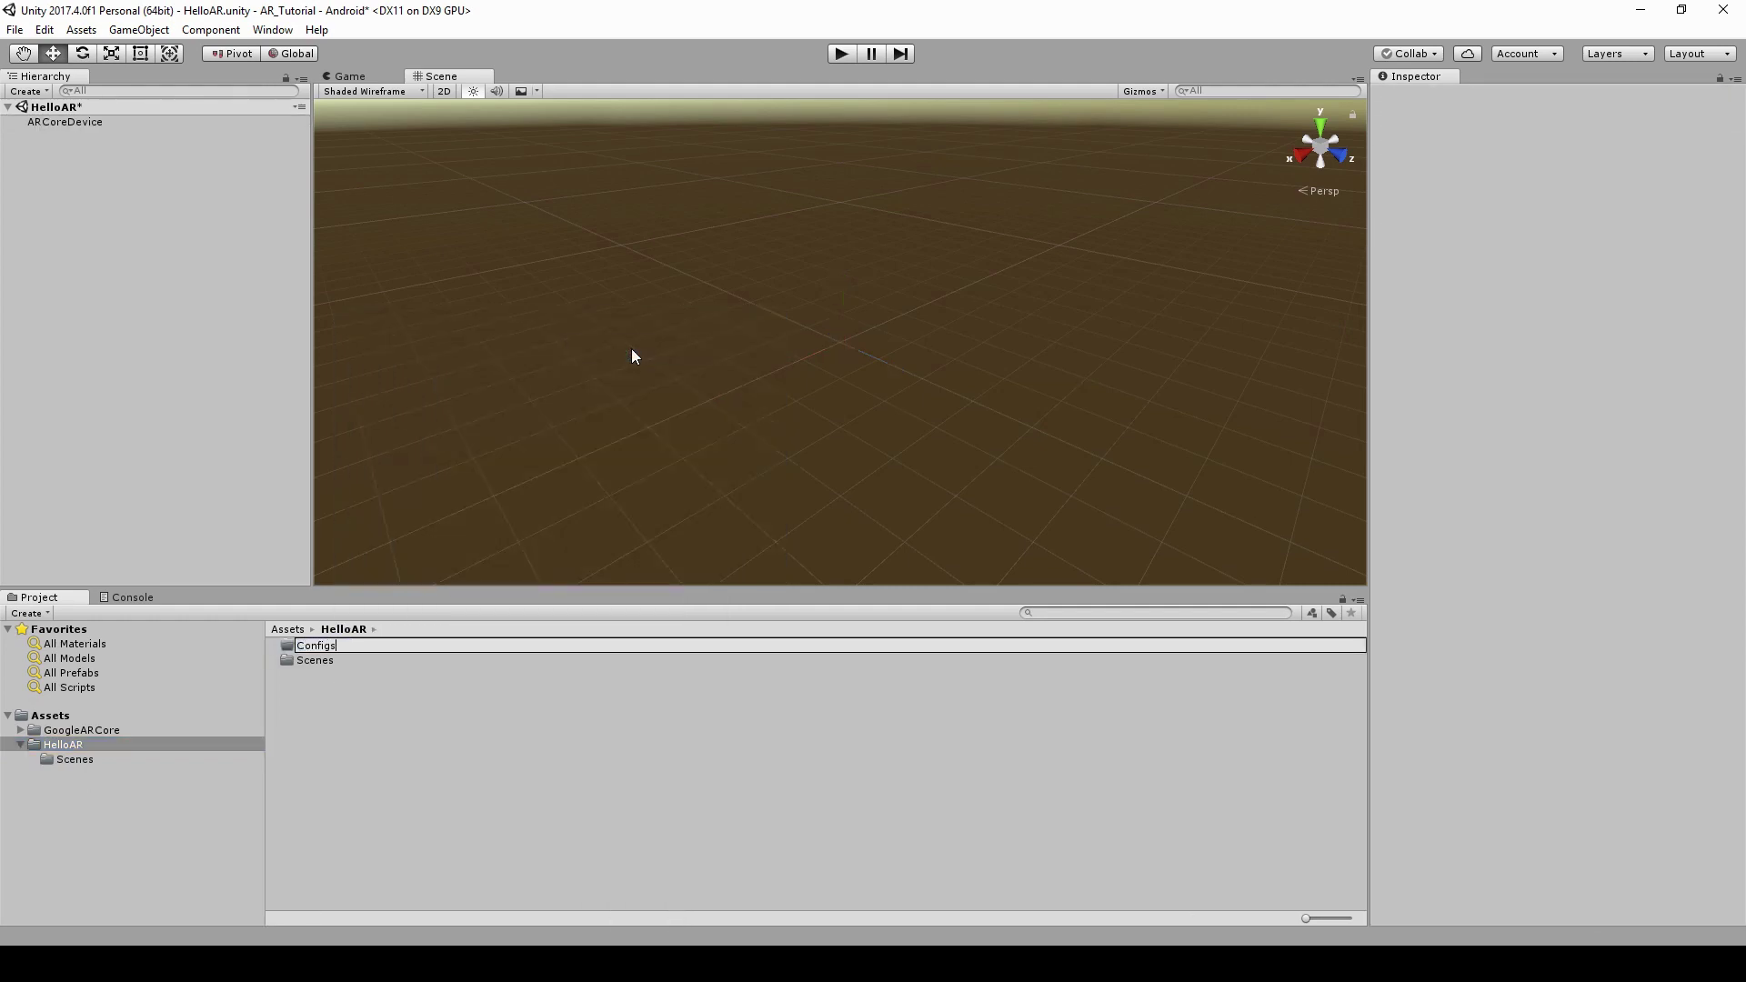
key("Return")
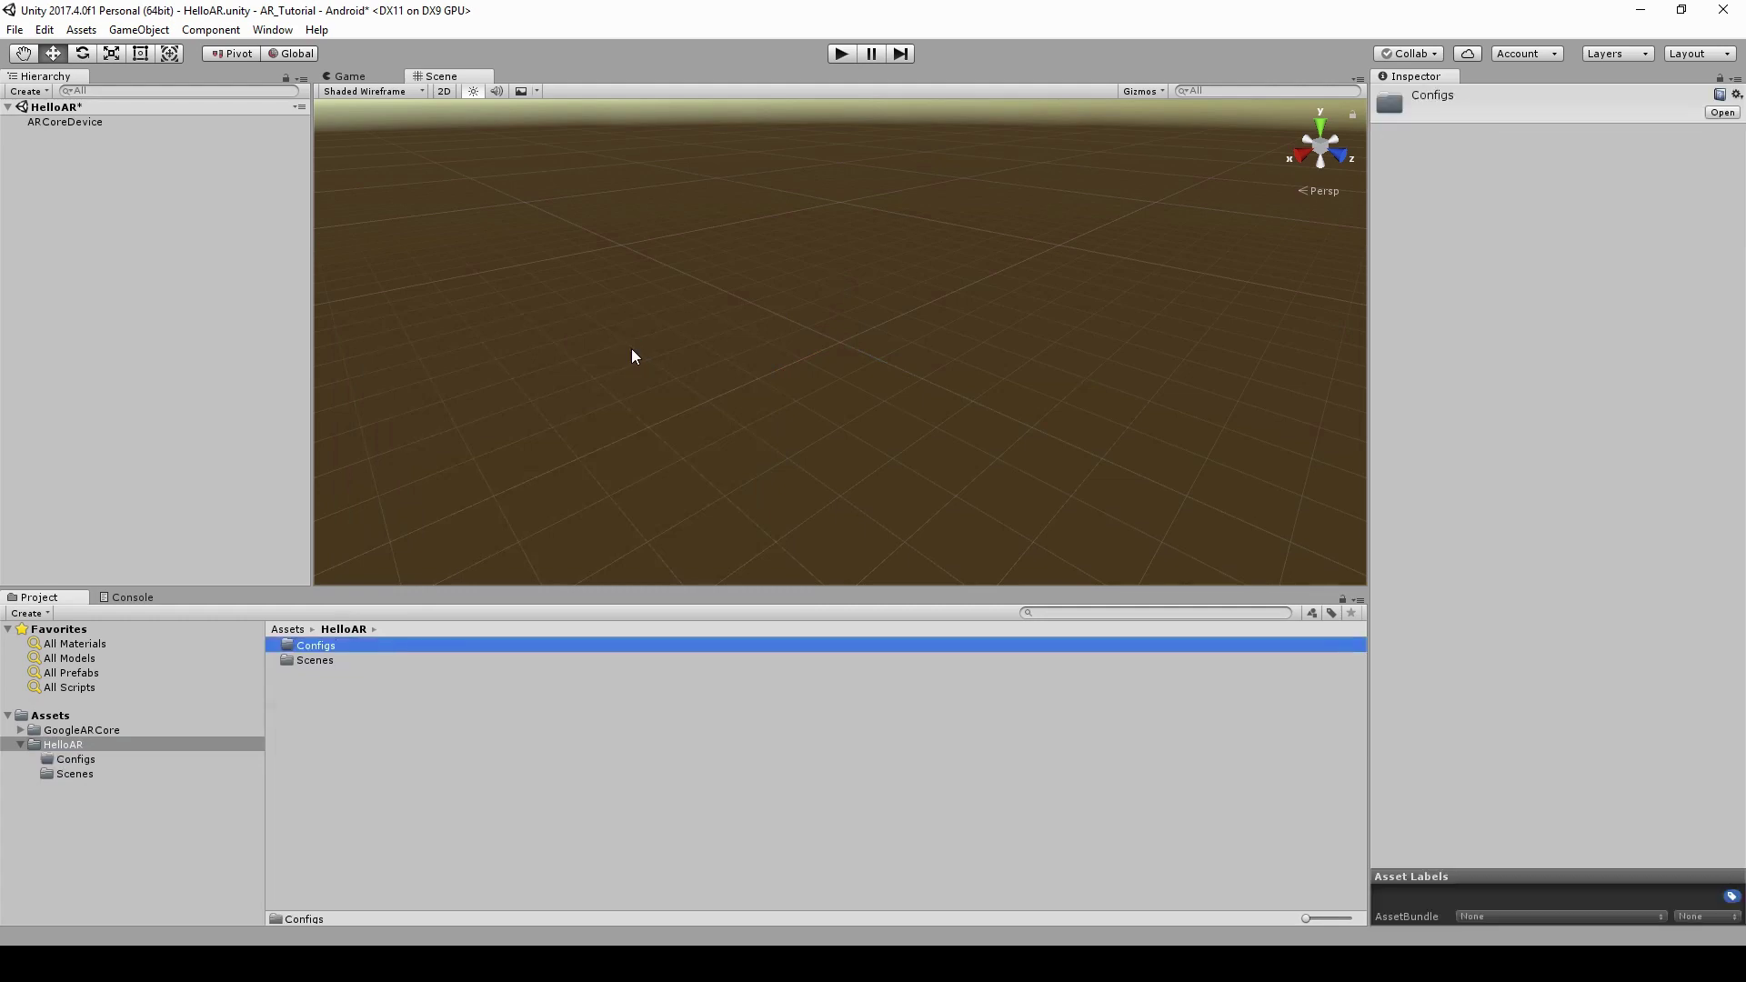
Create an ARCoreSessionConfig asset with light estimation off and assign it as ARCoreDevice's Session Config.
double_click(320, 639)
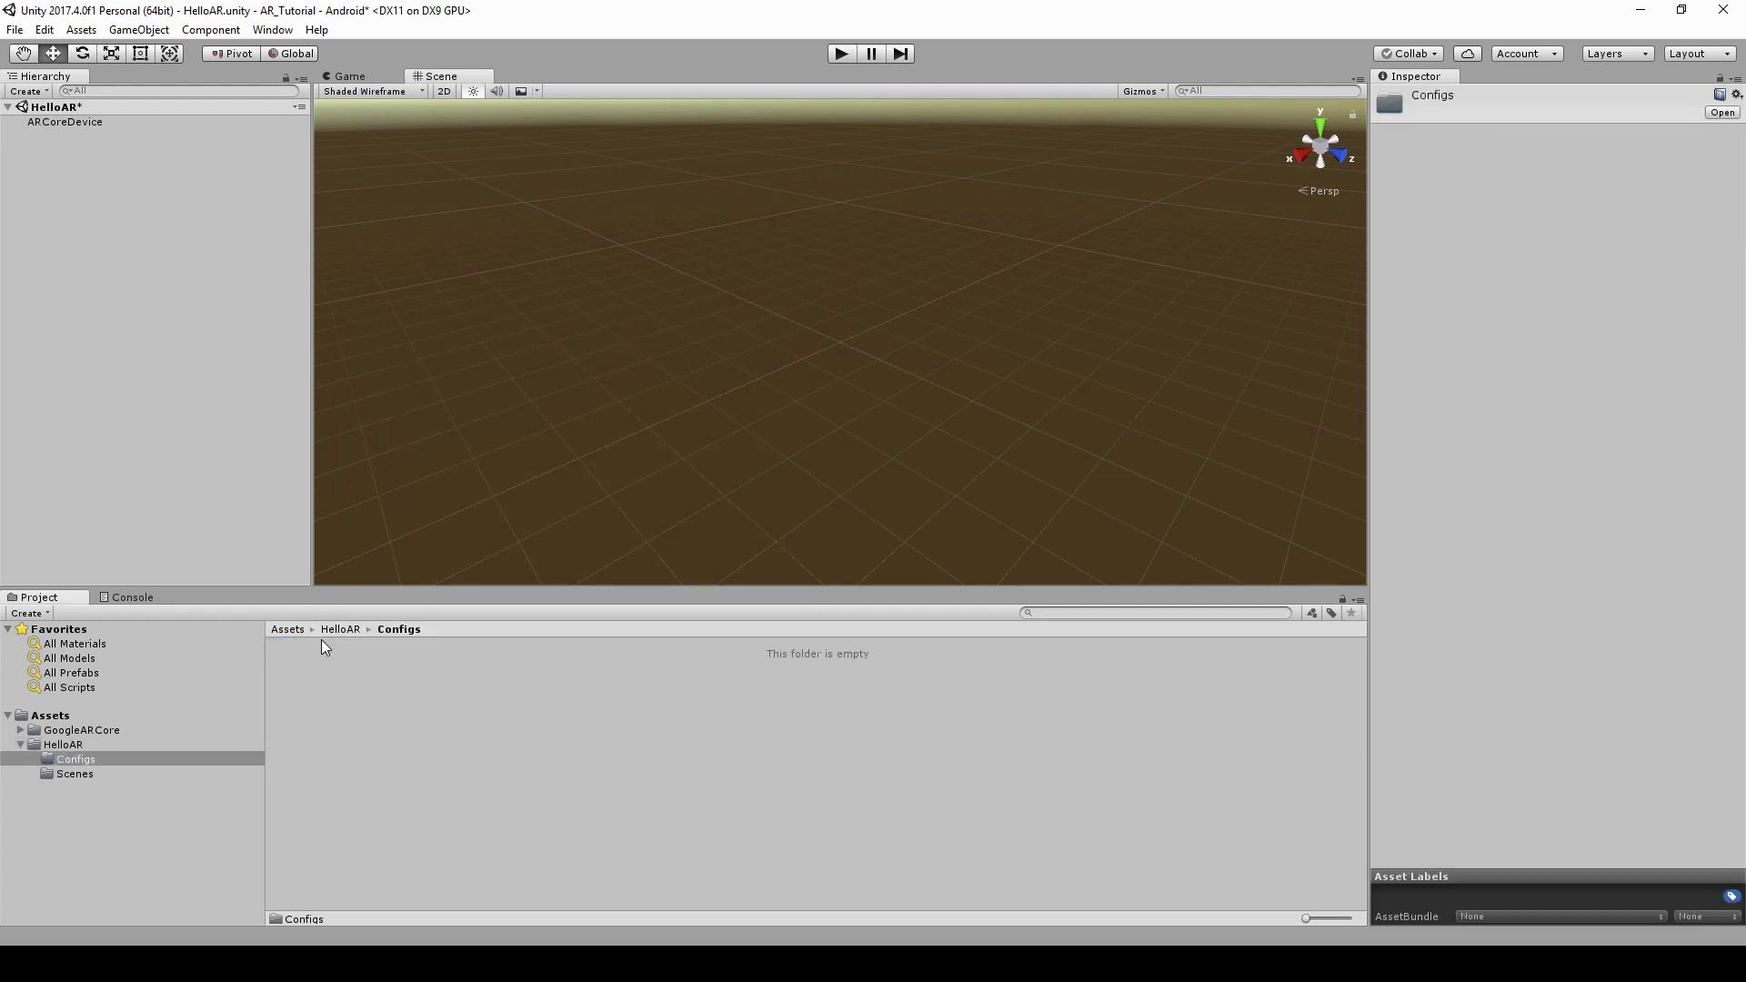
right_click(322, 642)
mouse_move(542, 280)
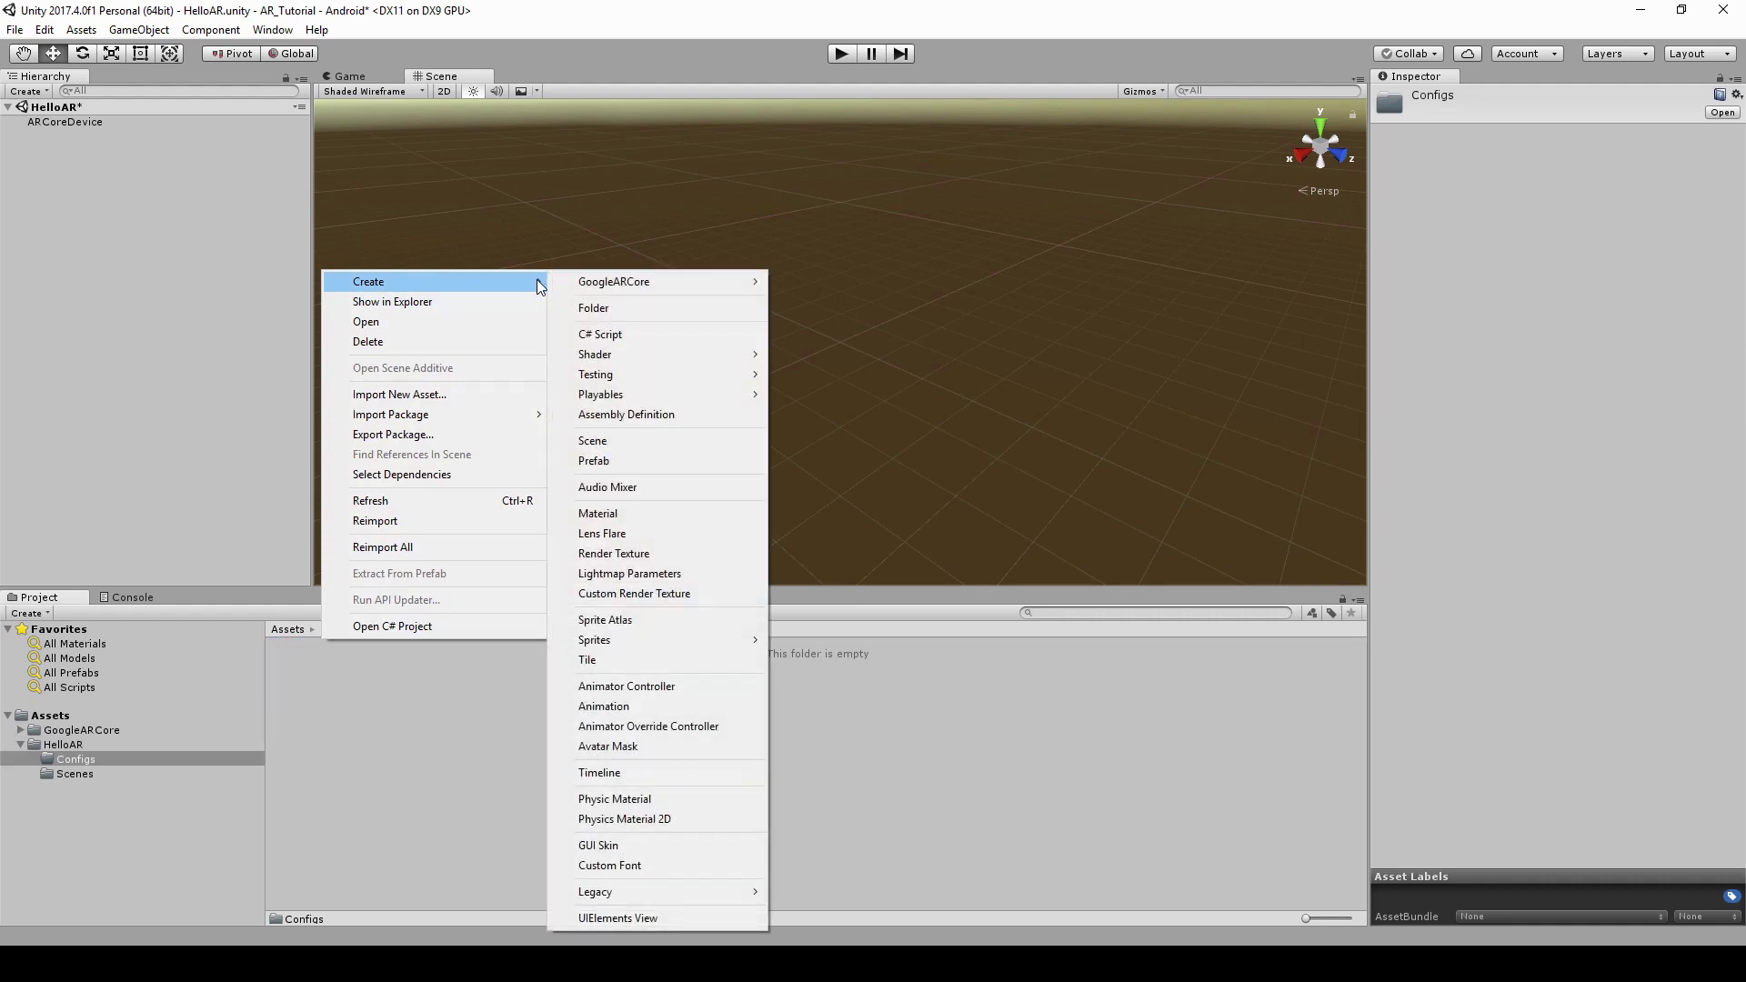
mouse_move(626, 287)
left_click(784, 281)
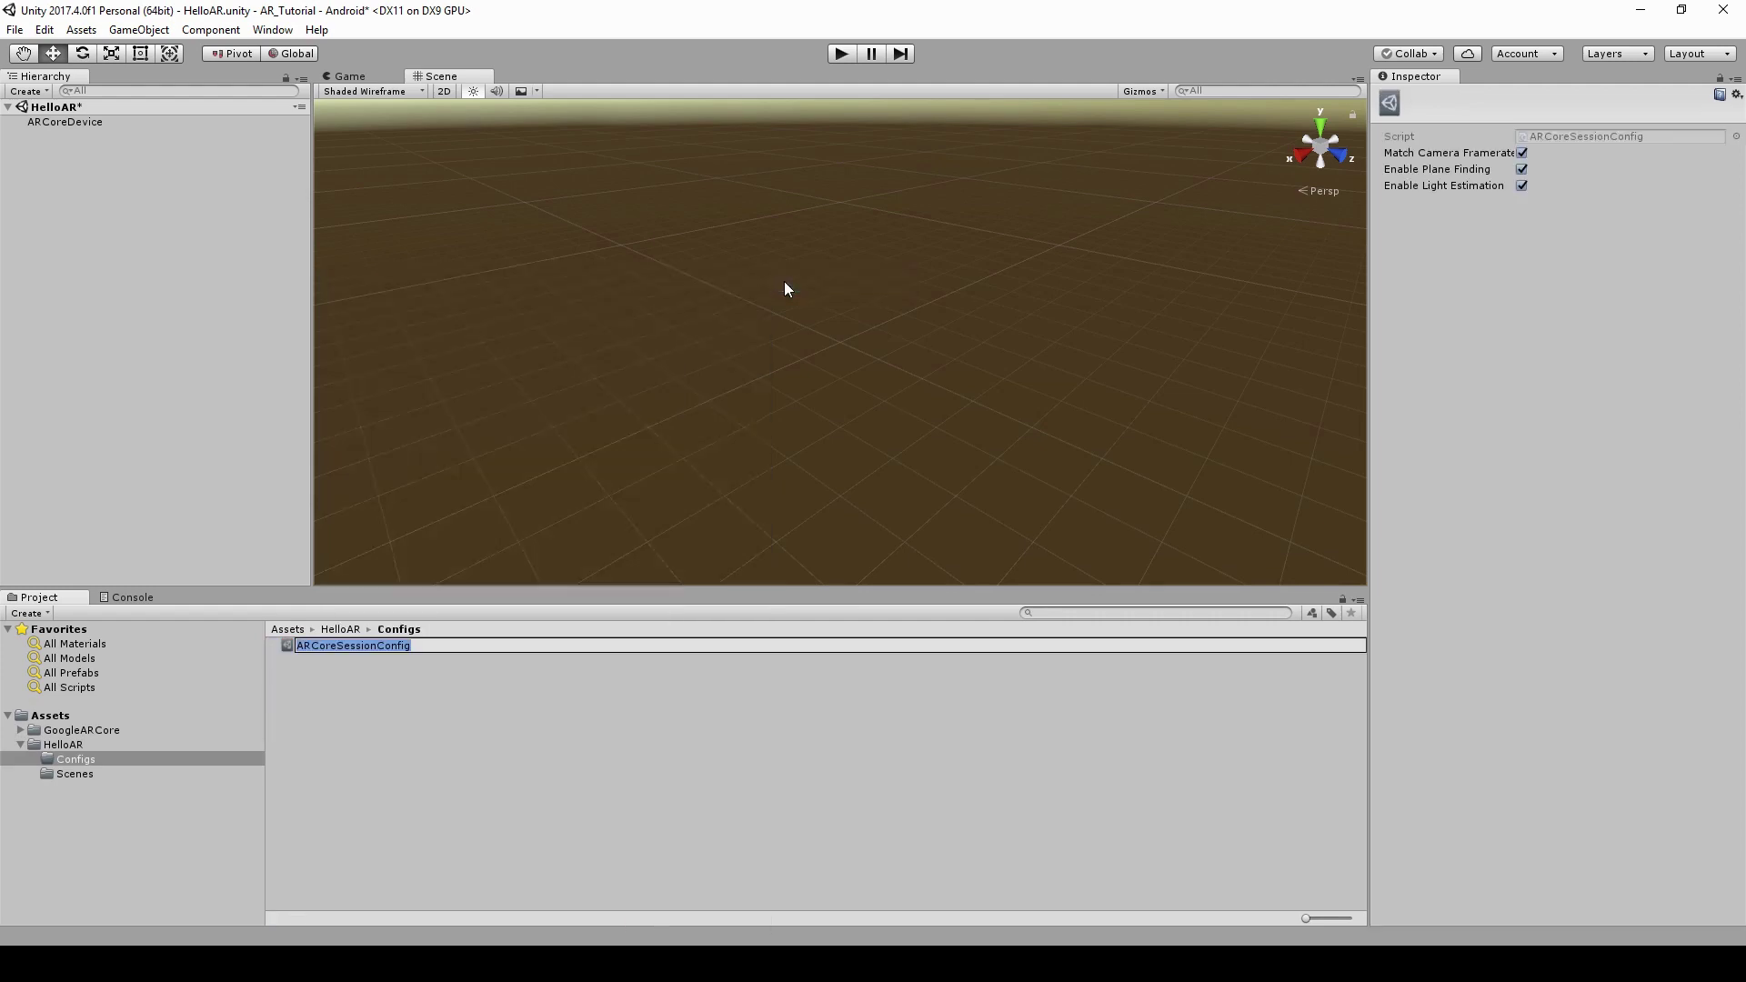
key("Return")
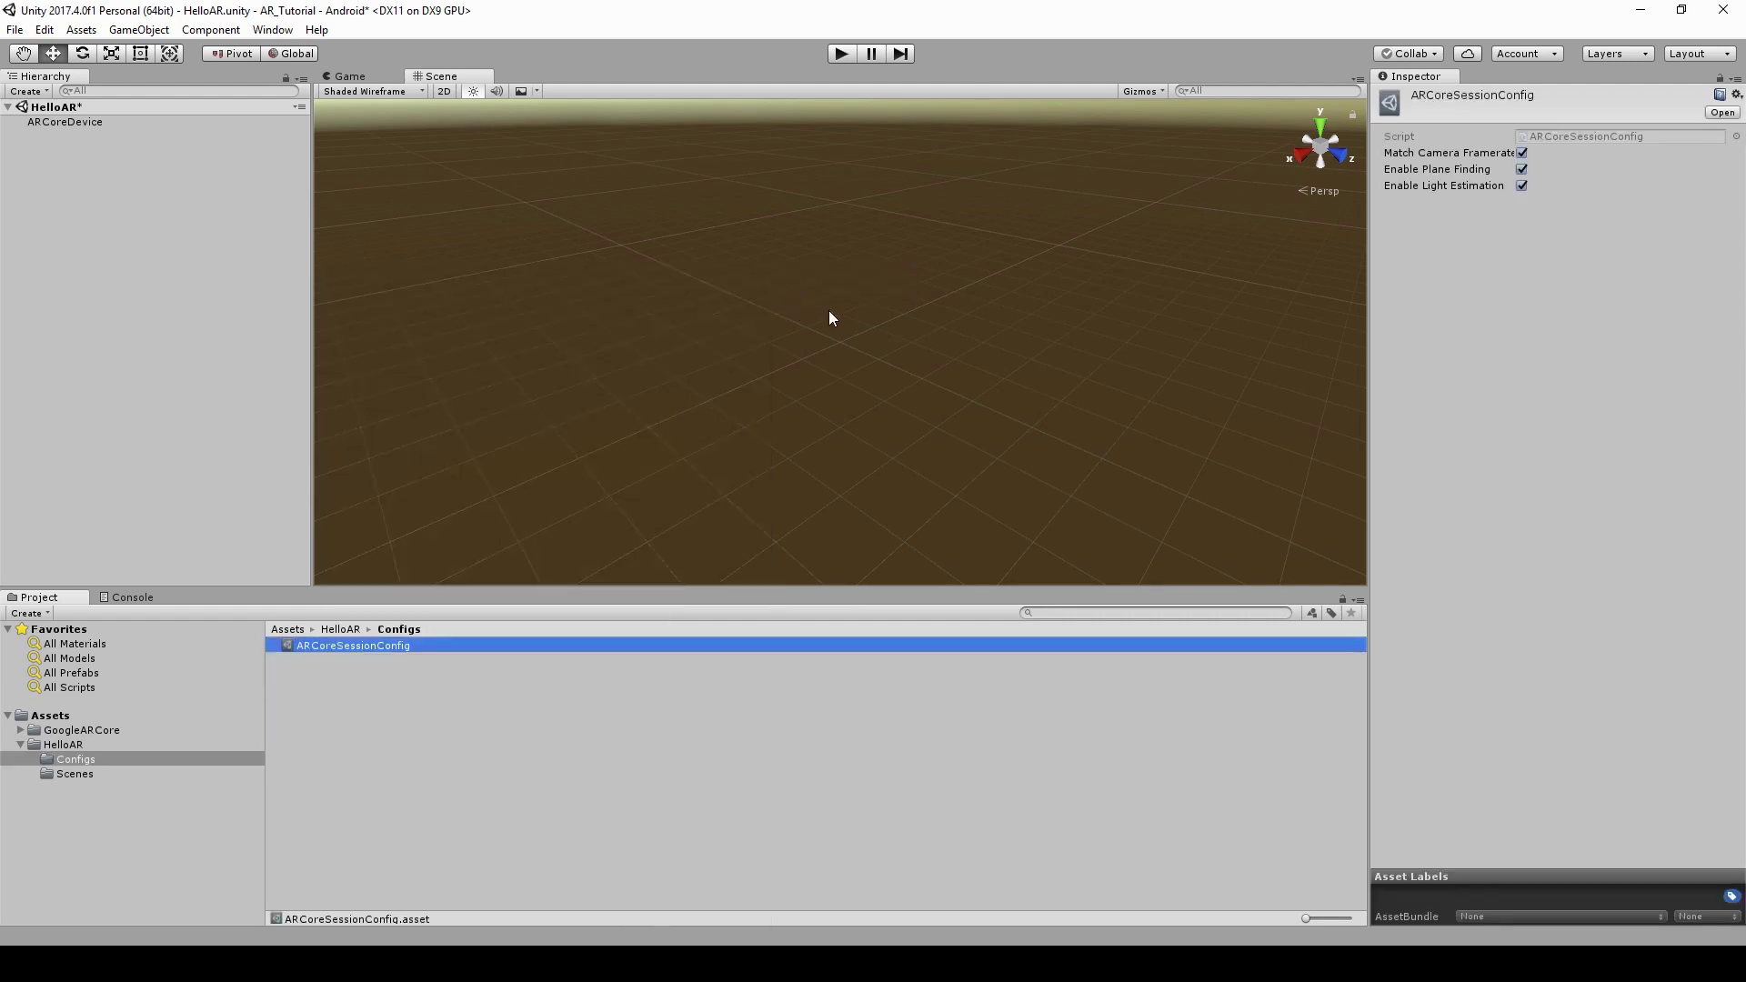
left_click(1521, 187)
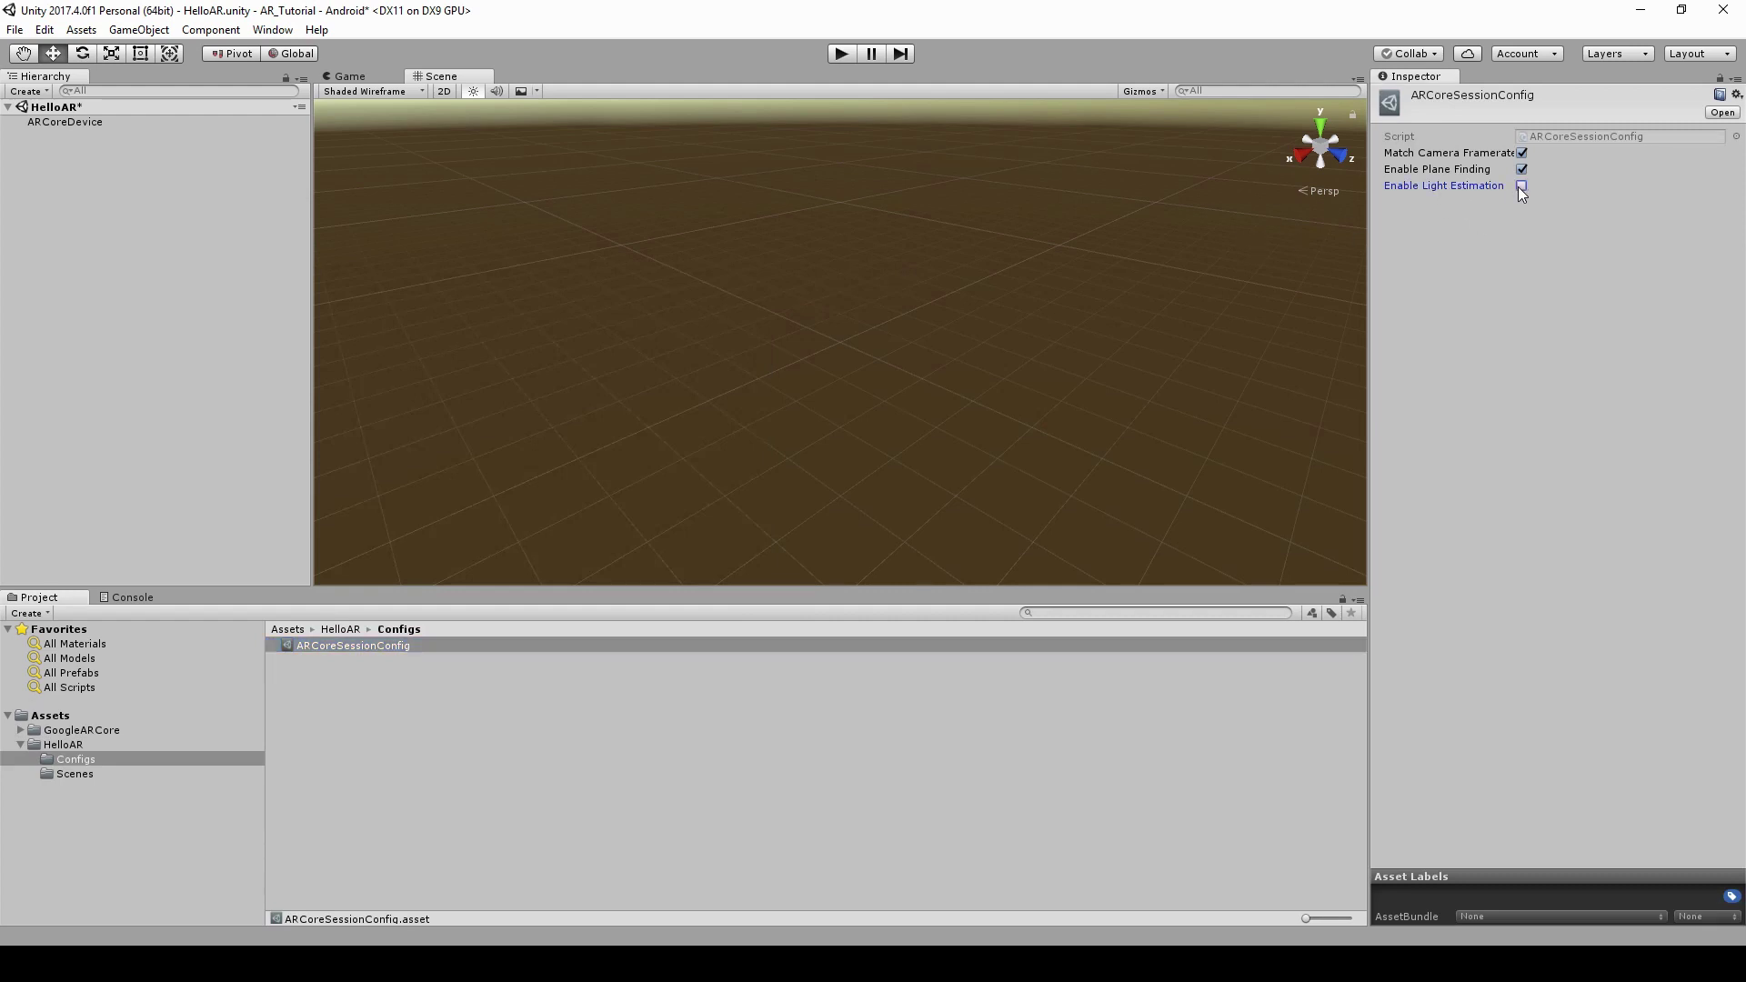
left_click(102, 125)
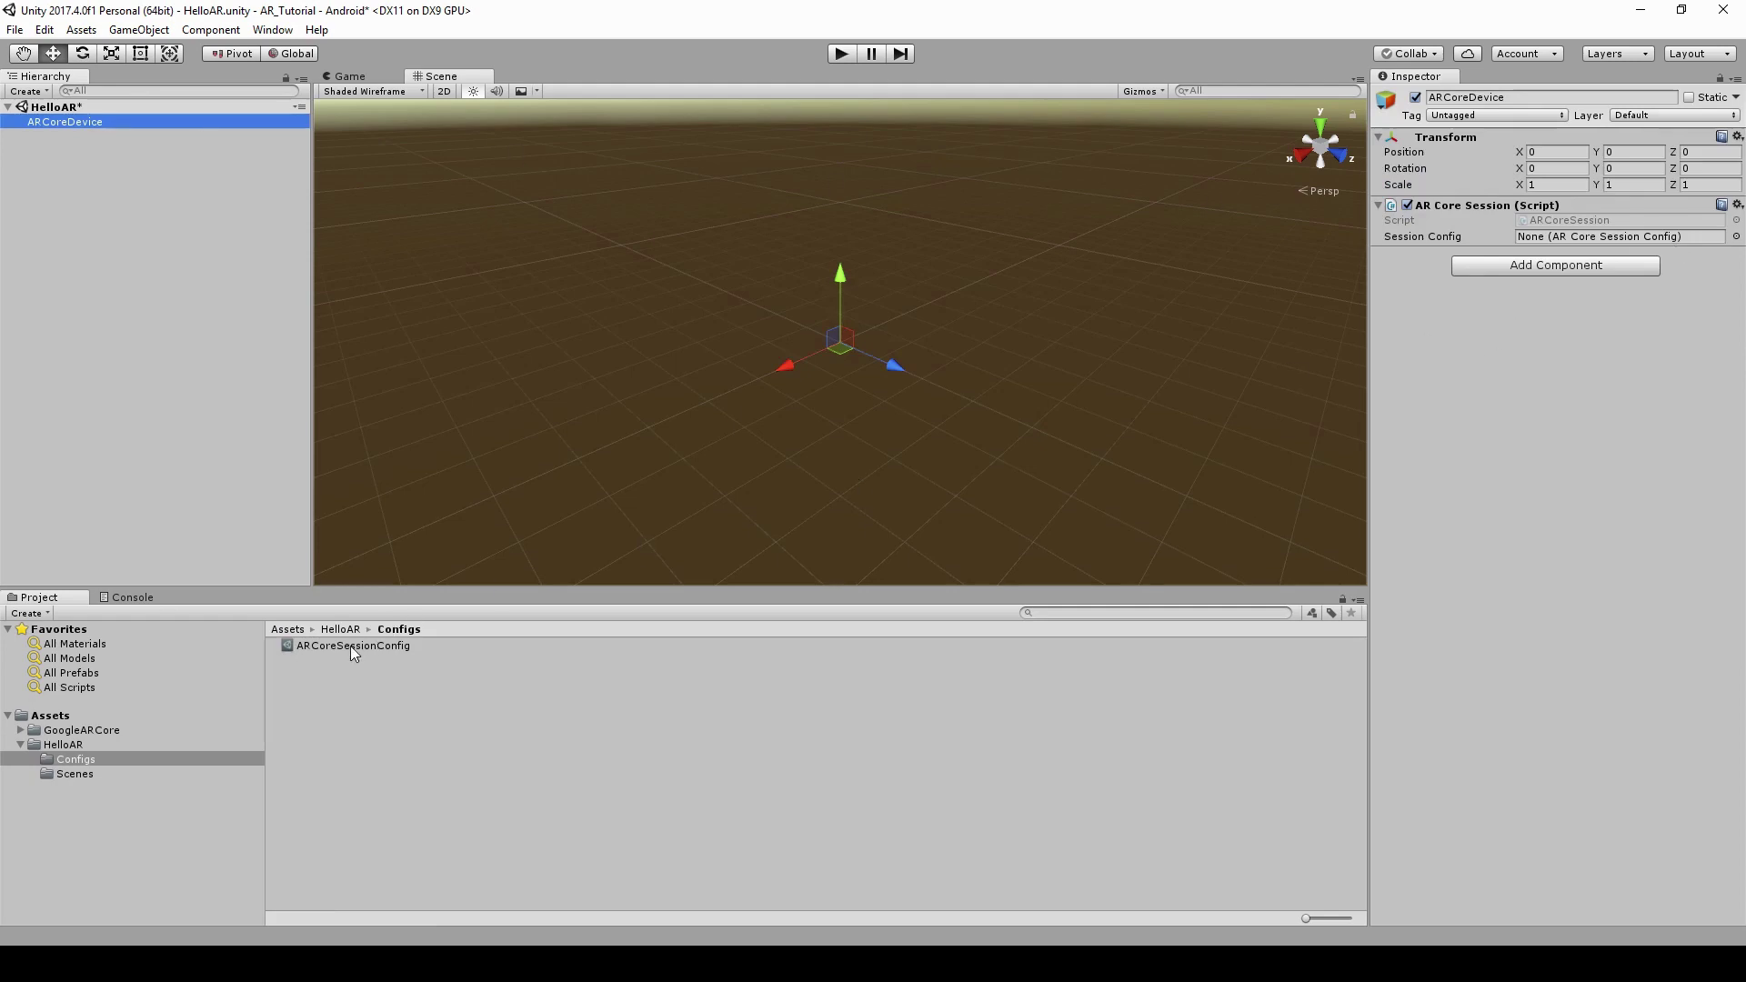
left_click_drag(351, 645, 1616, 240)
Add a child camera under ARCoreDevice named ARCoreCamera, tagged MainCamera.
left_click(182, 121)
right_click(175, 122)
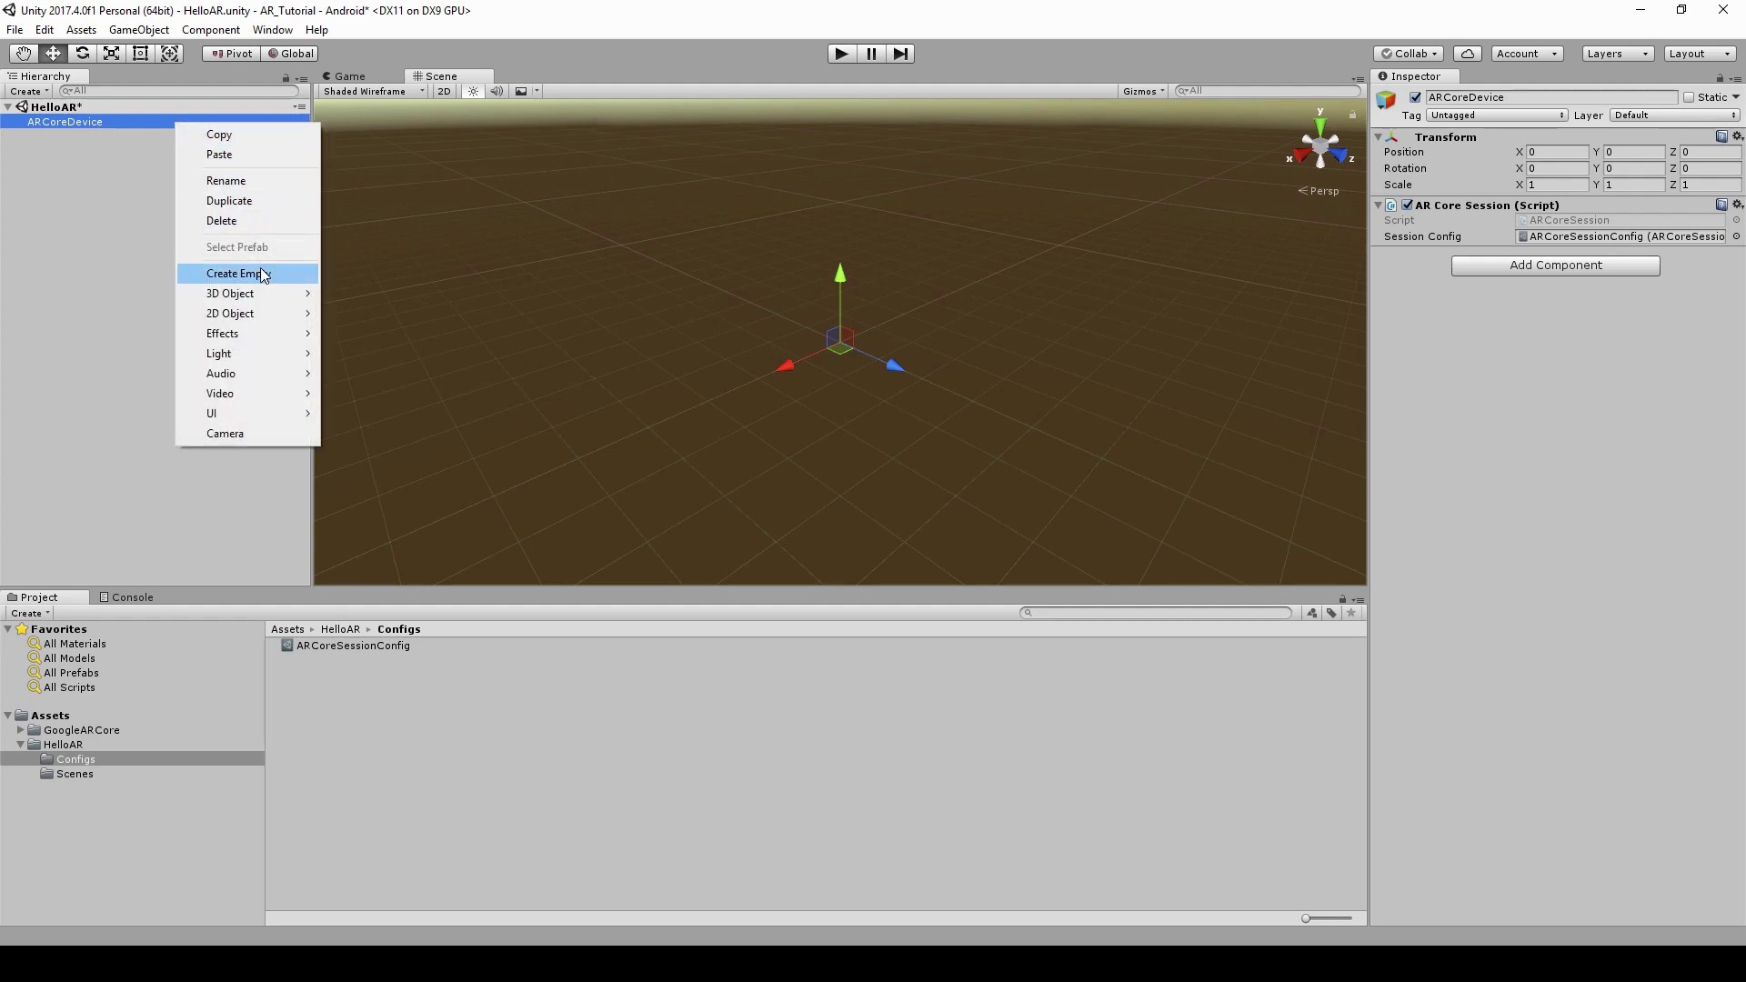
left_click(273, 433)
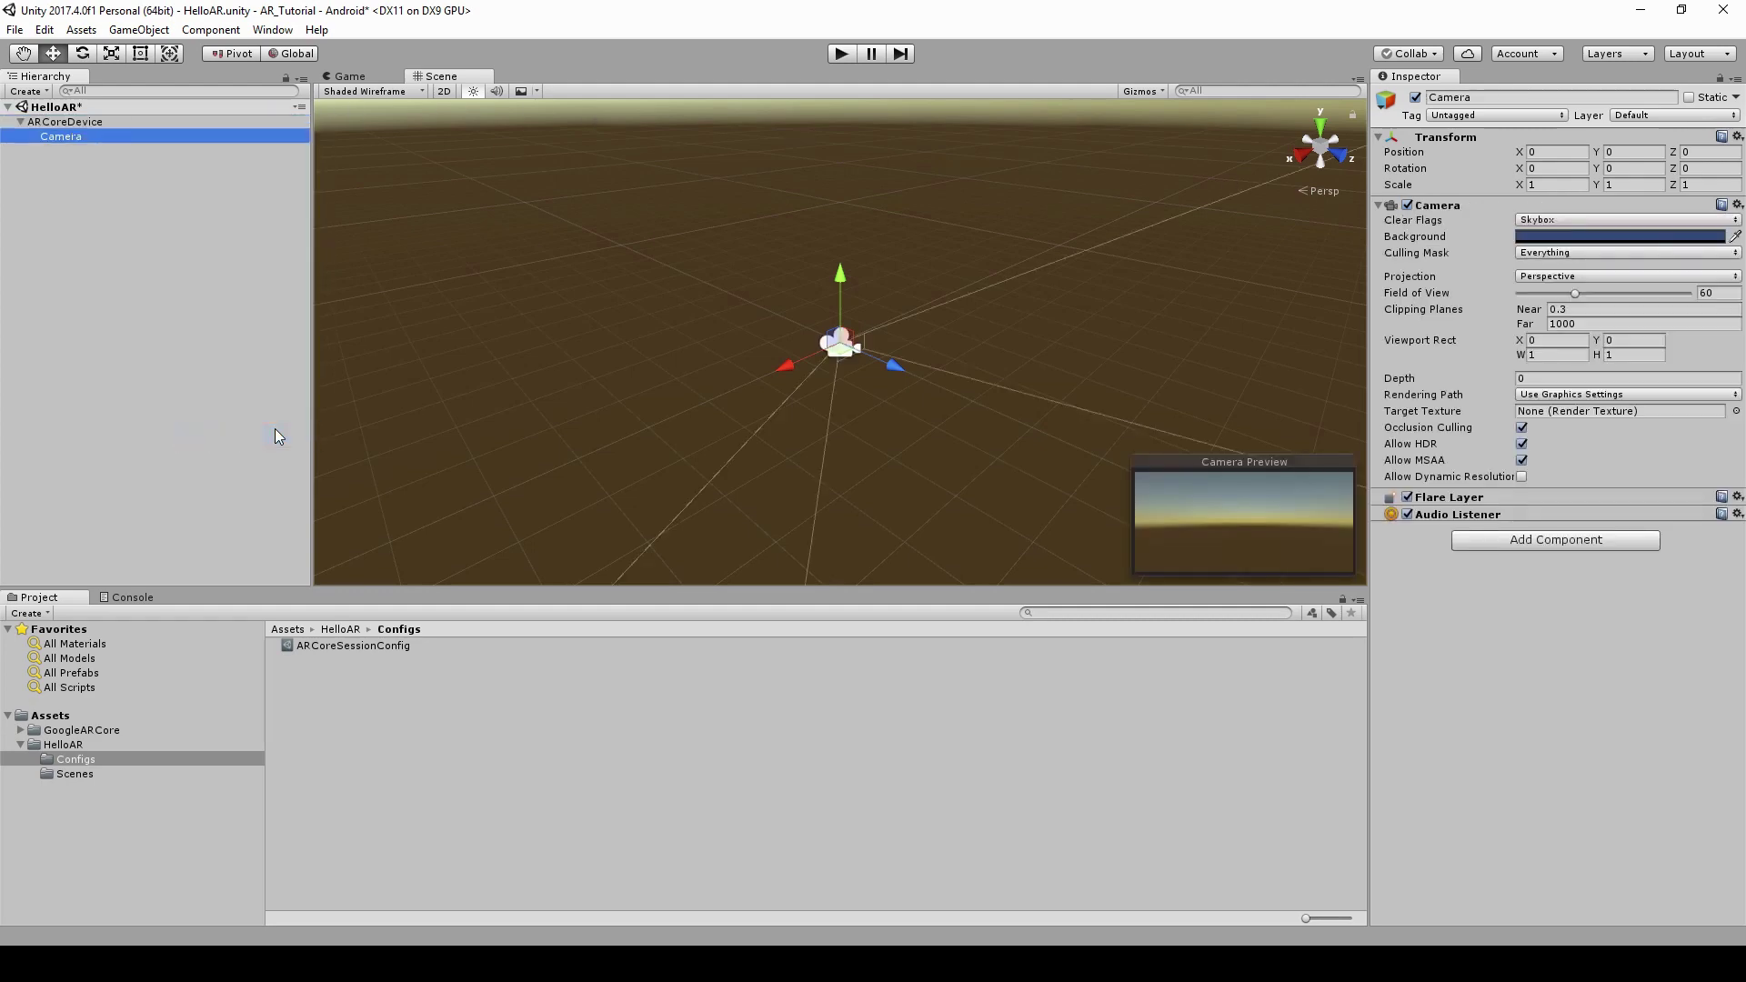
left_click(1505, 97)
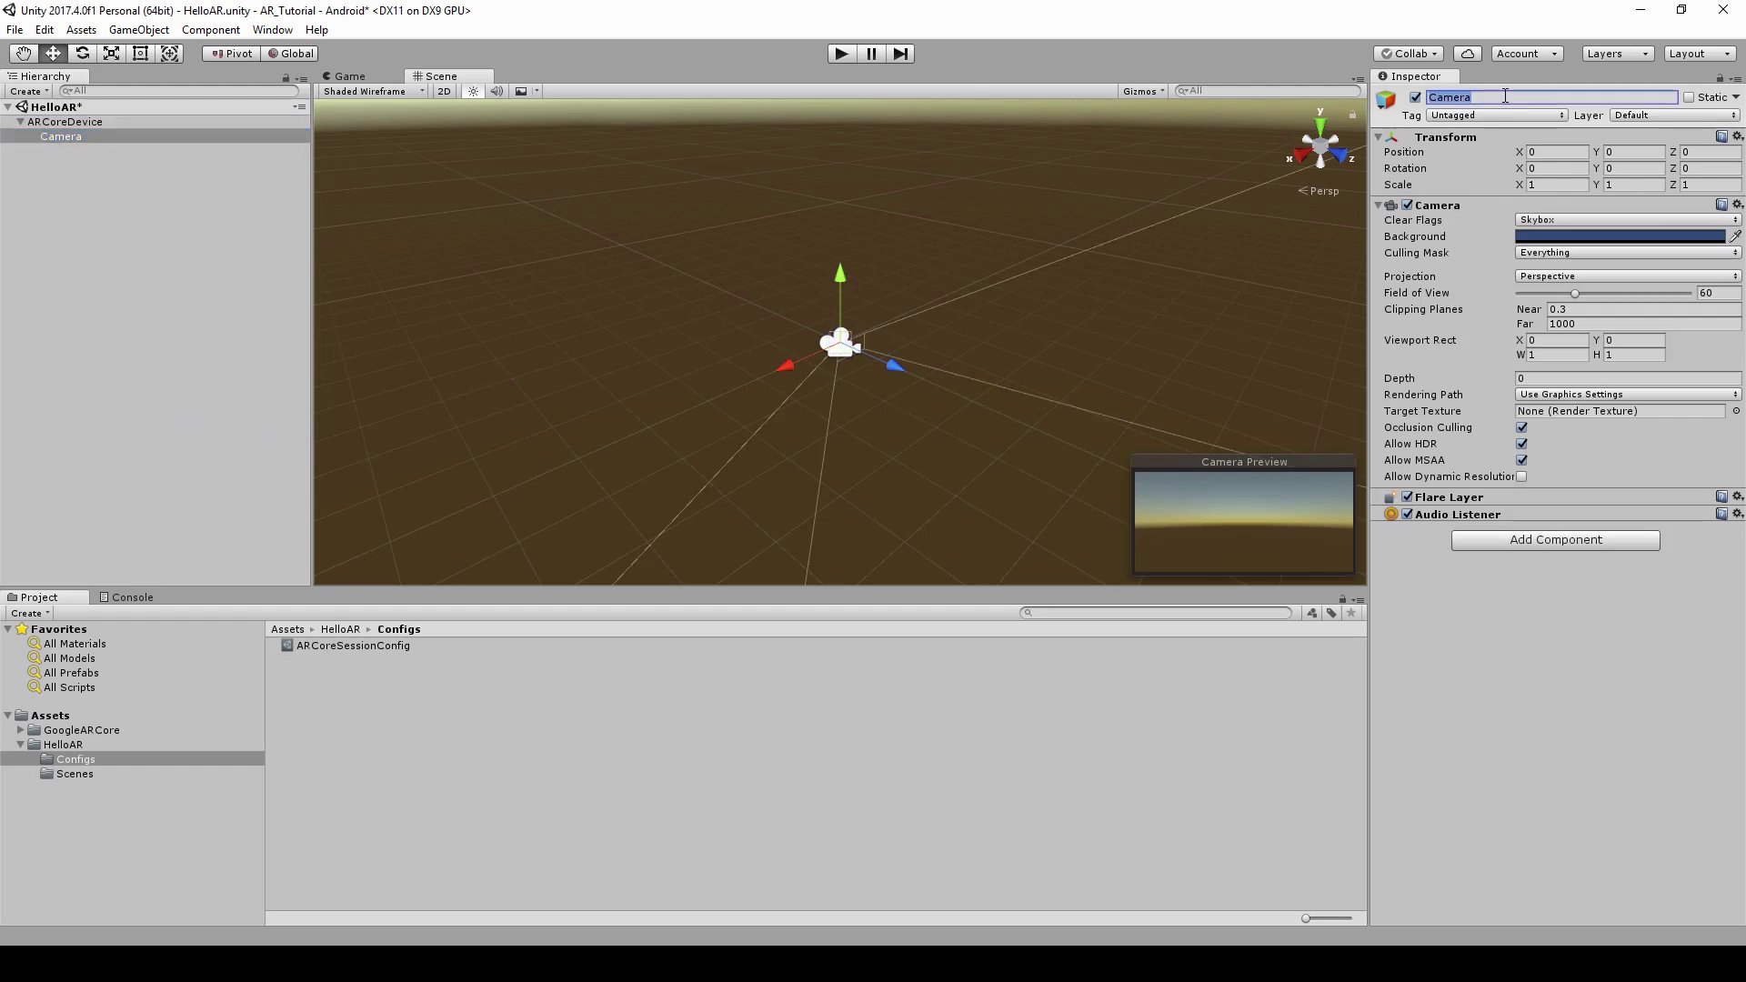
type("ARCoreCamera")
key("Return")
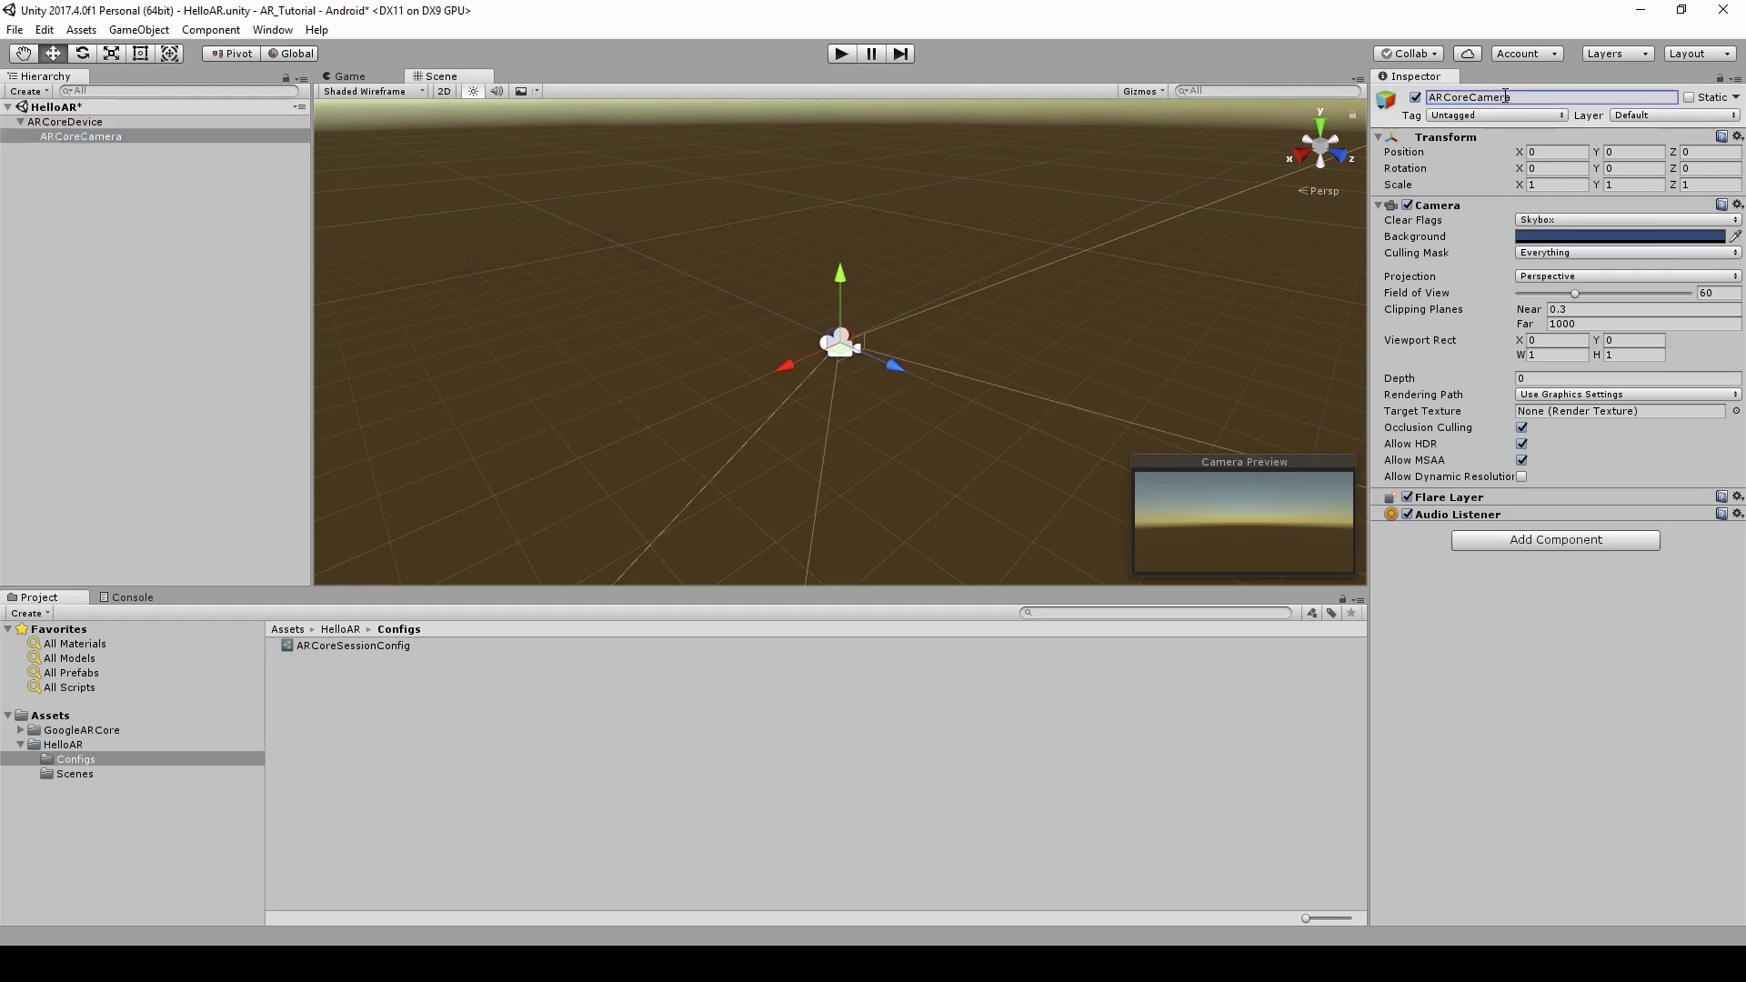
left_click(1500, 116)
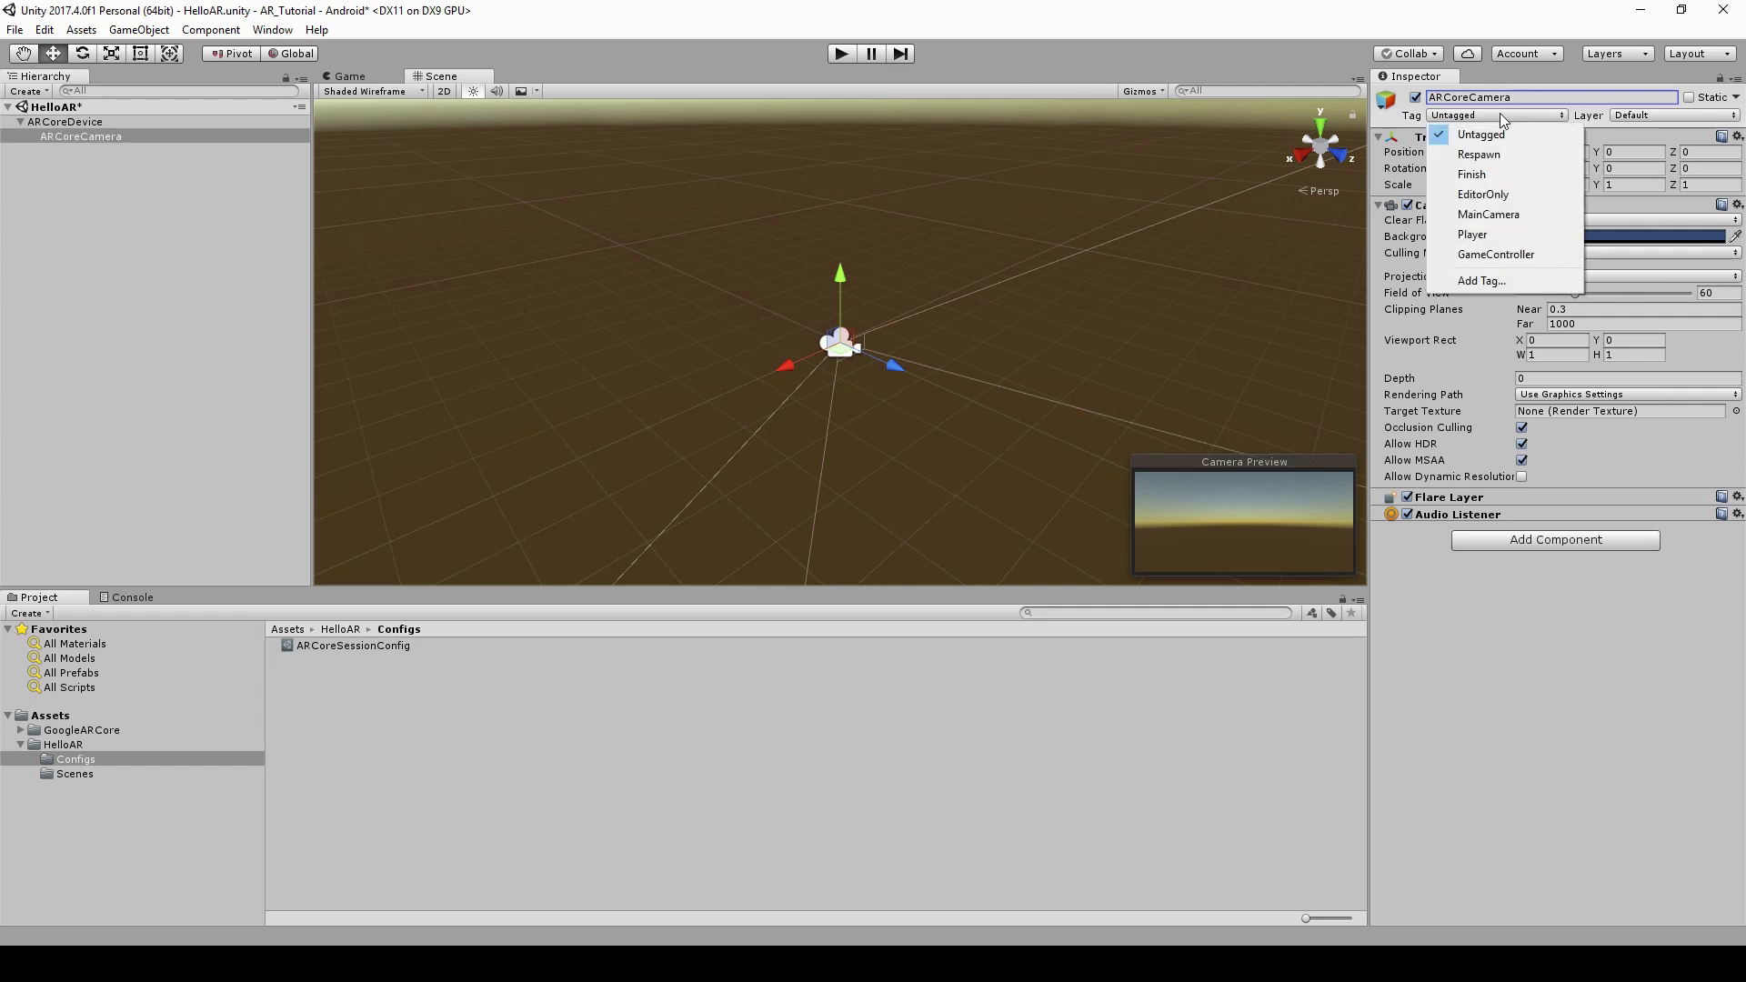
left_click(1514, 213)
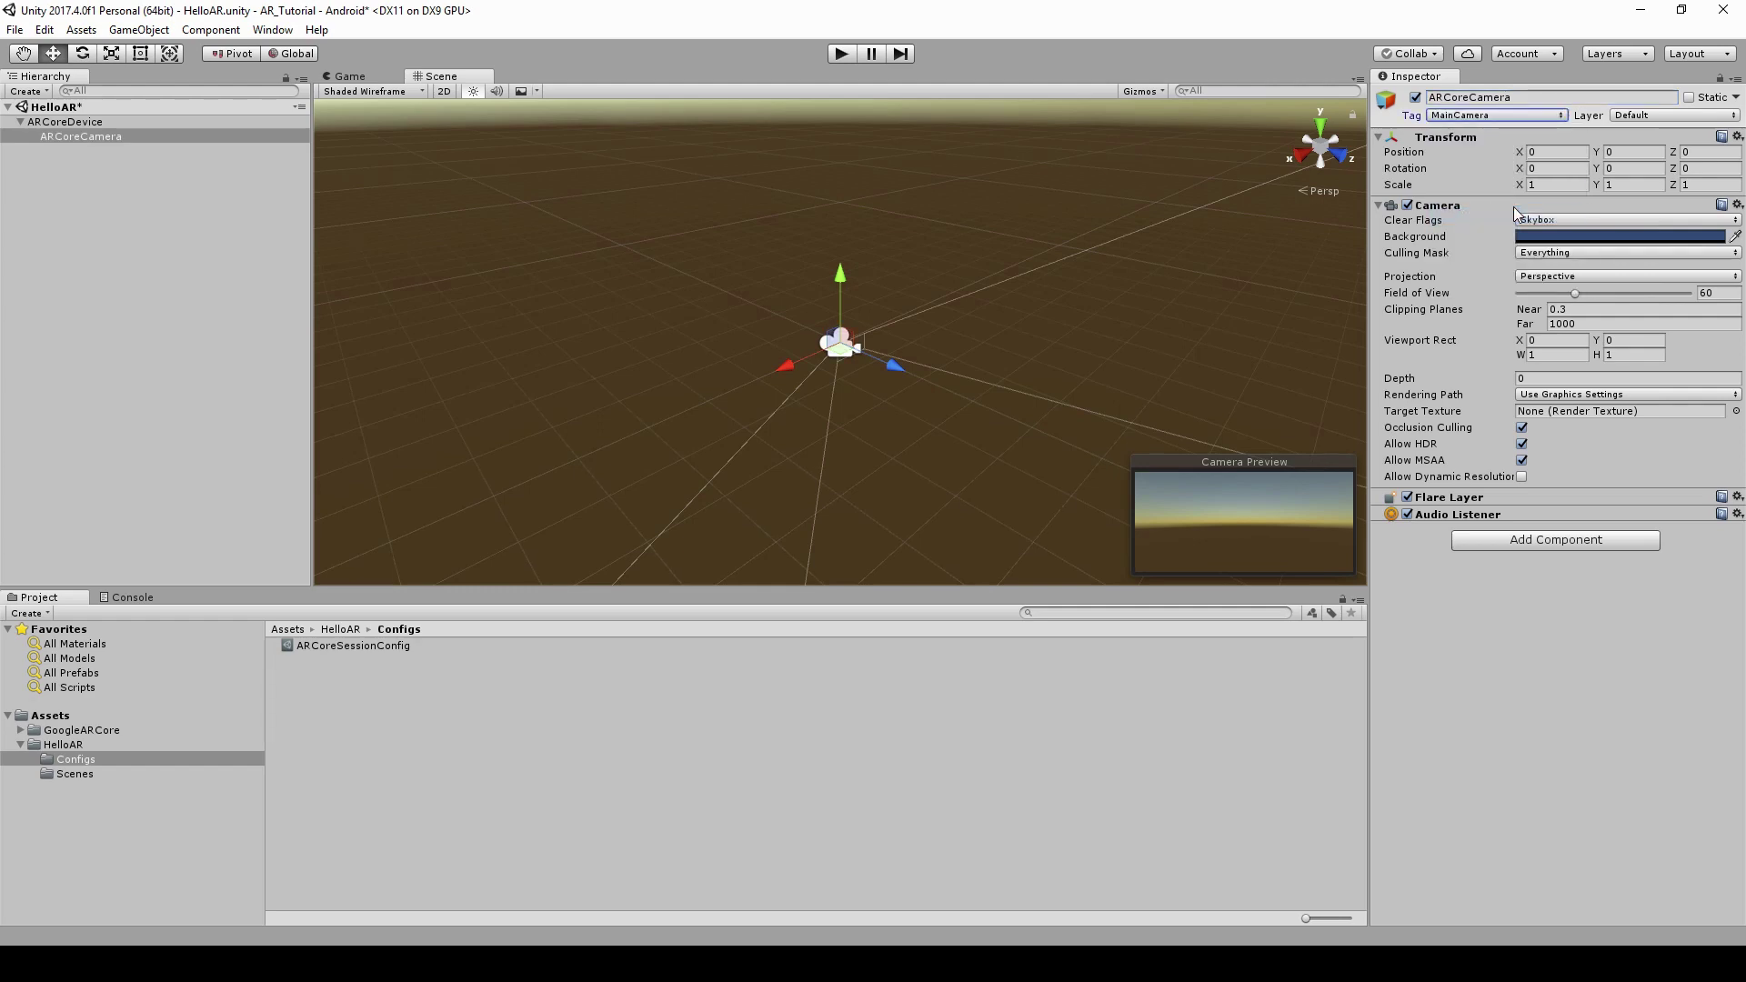
Add a Tracked Pose Driver with pose source Color Camera and update type Before Render.
left_click(1548, 546)
type("Trac")
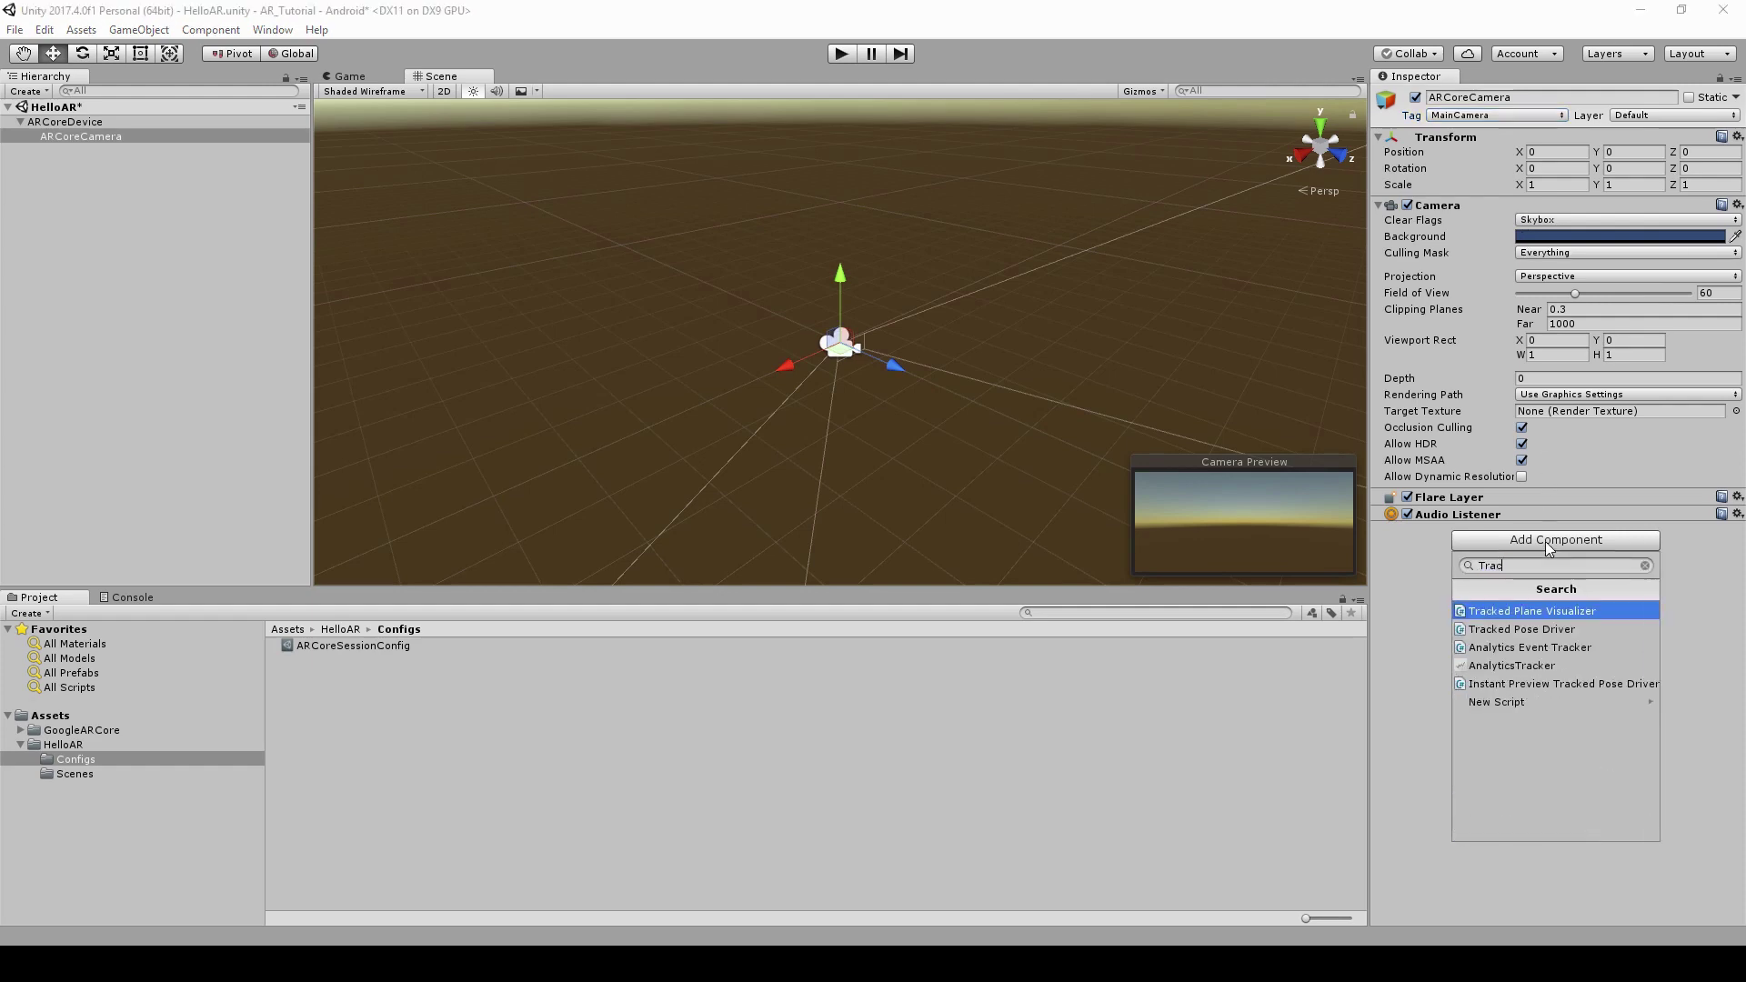
left_click(1540, 628)
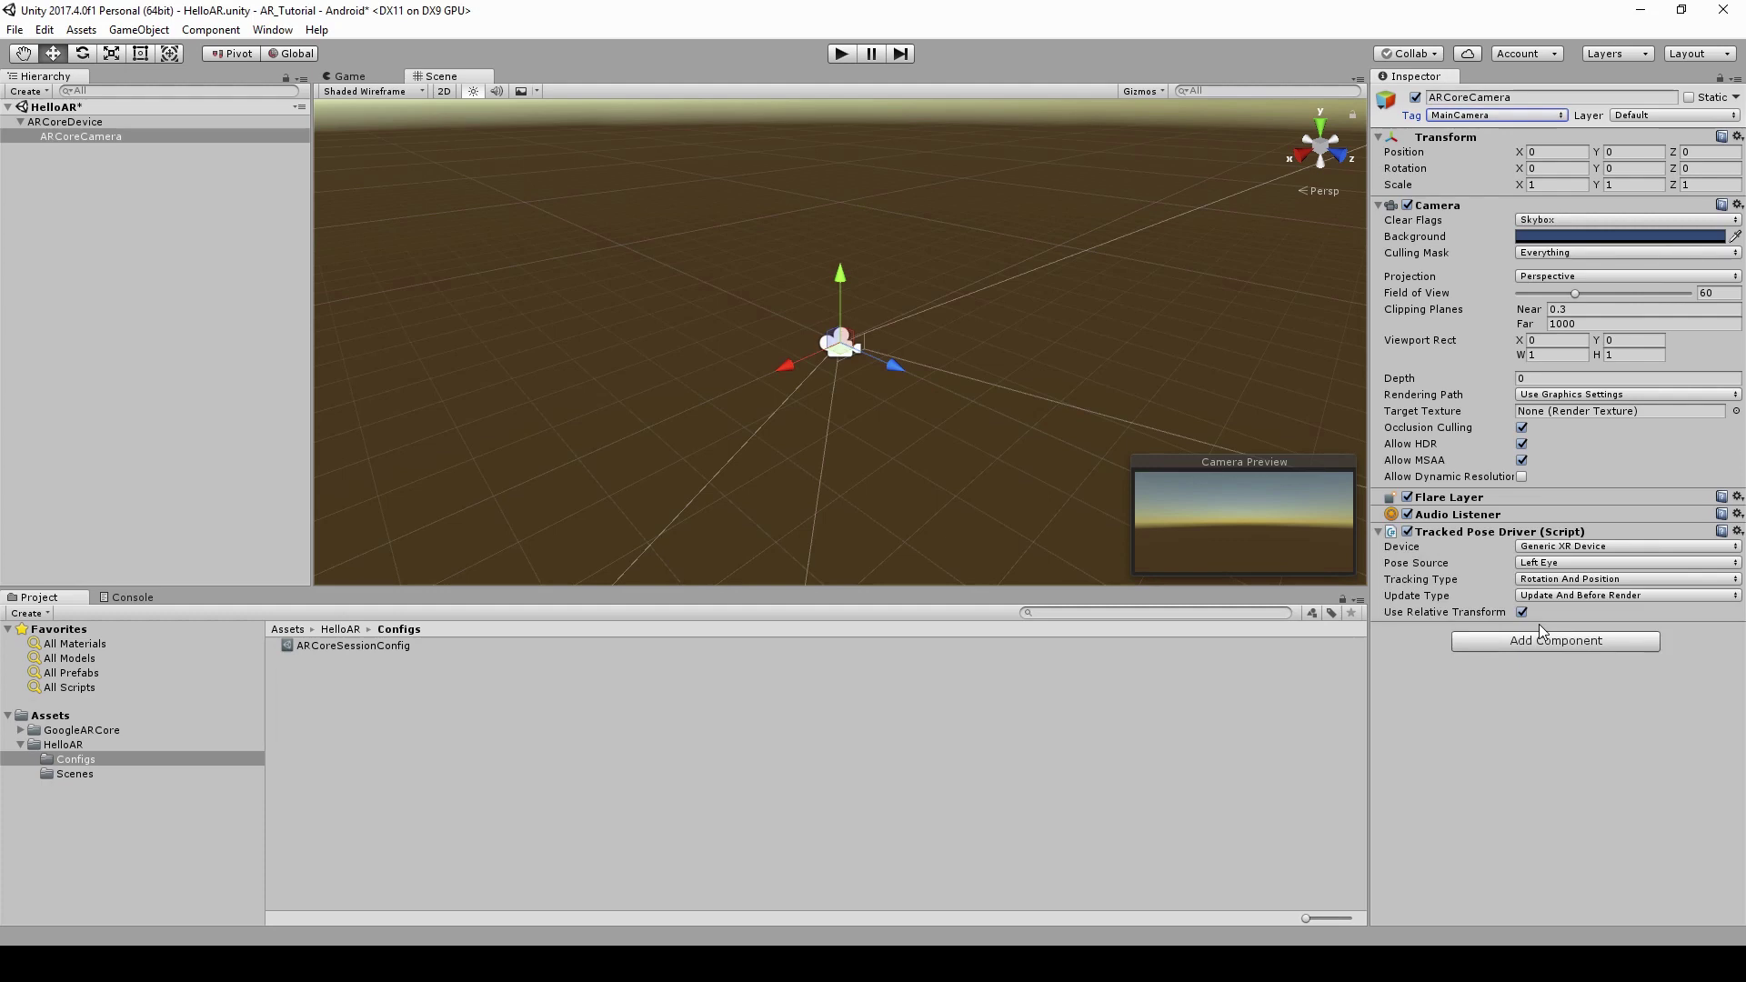
left_click(1568, 561)
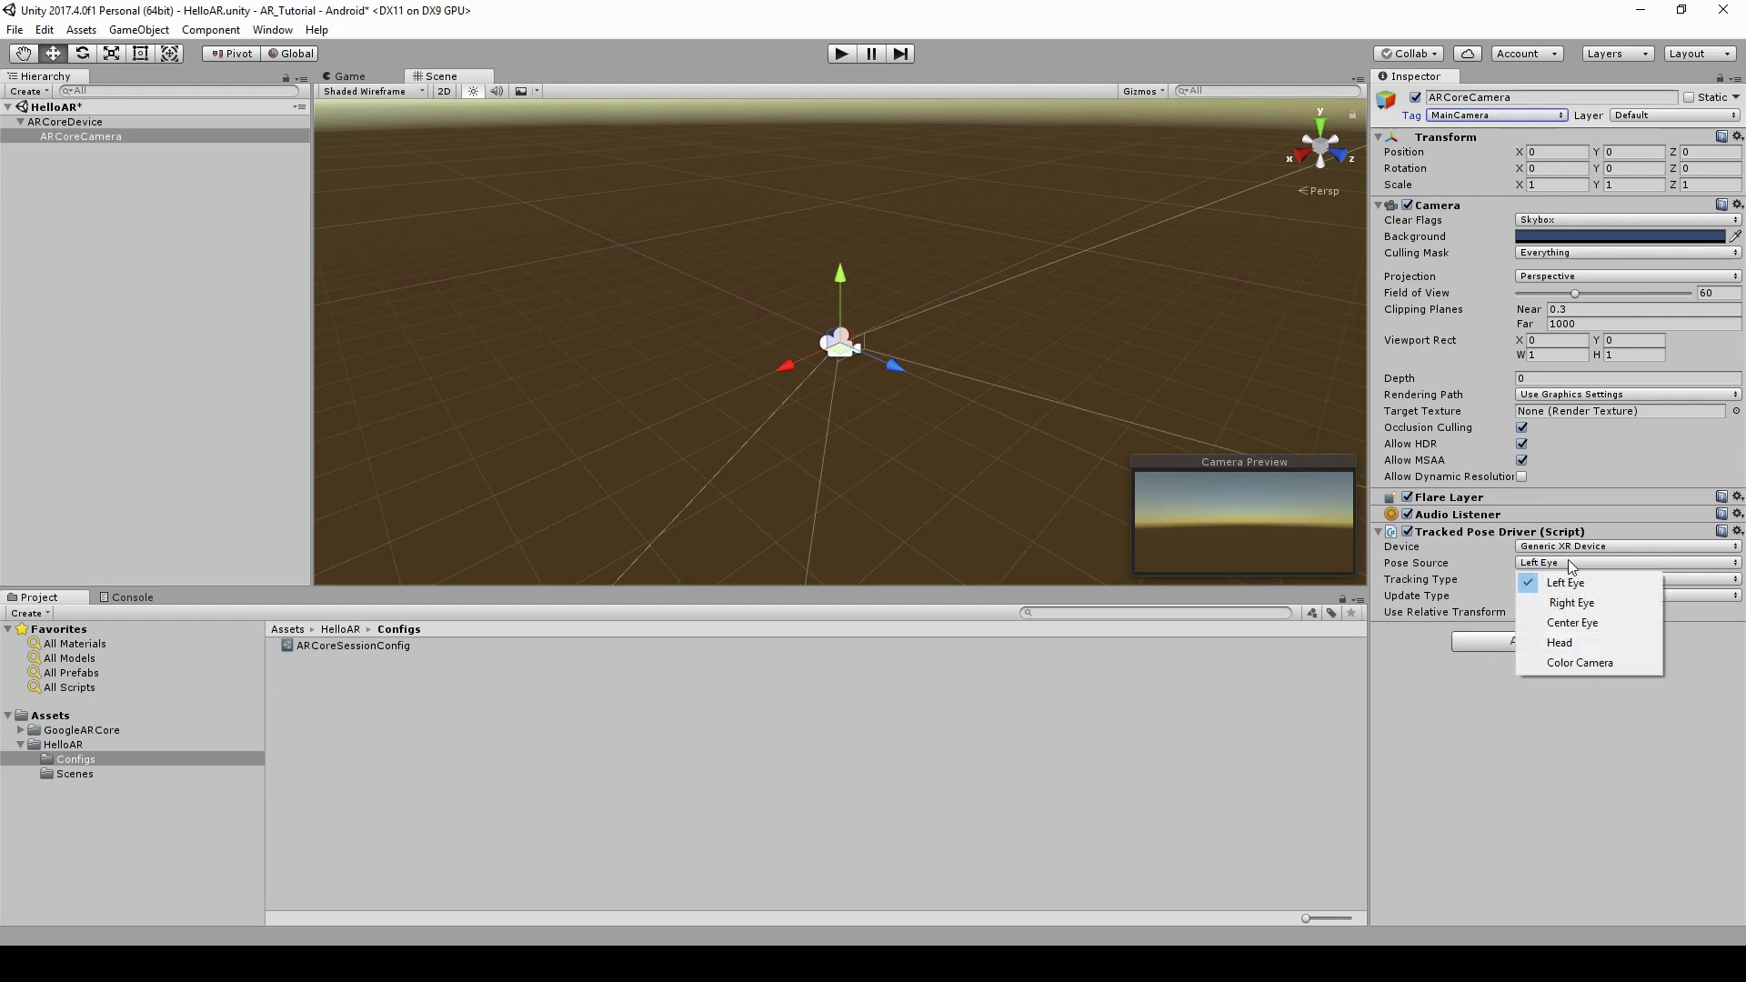
left_click(1582, 662)
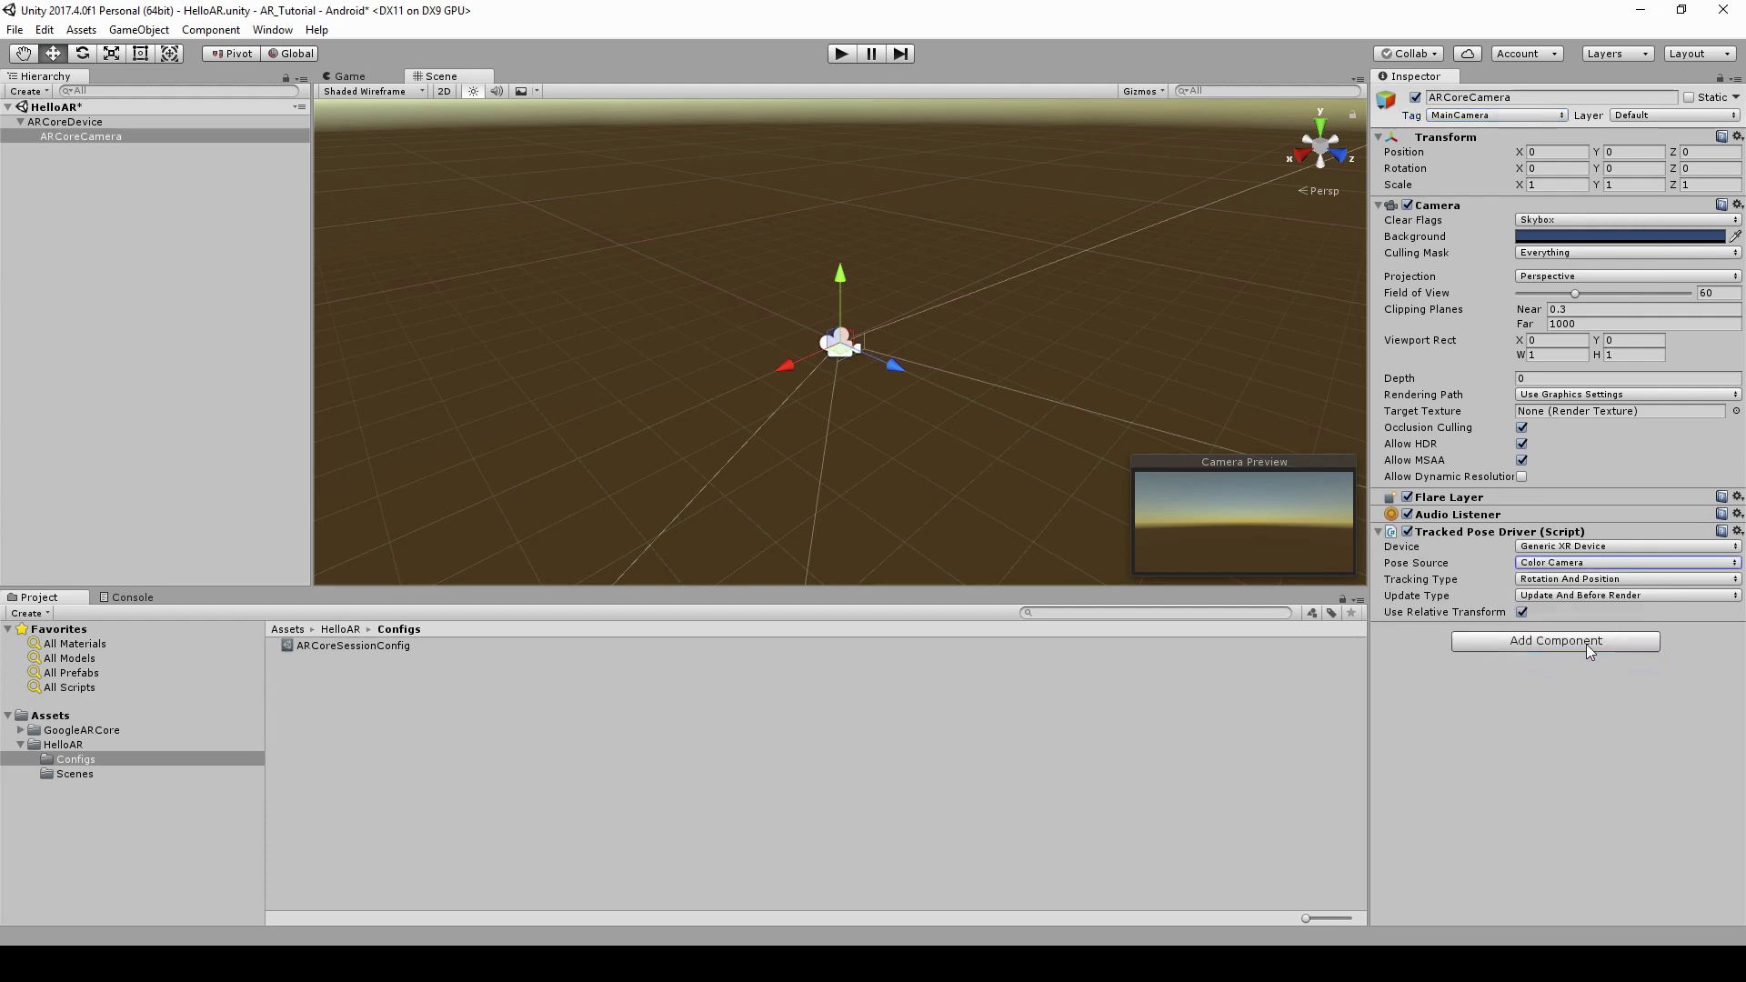
left_click(1588, 598)
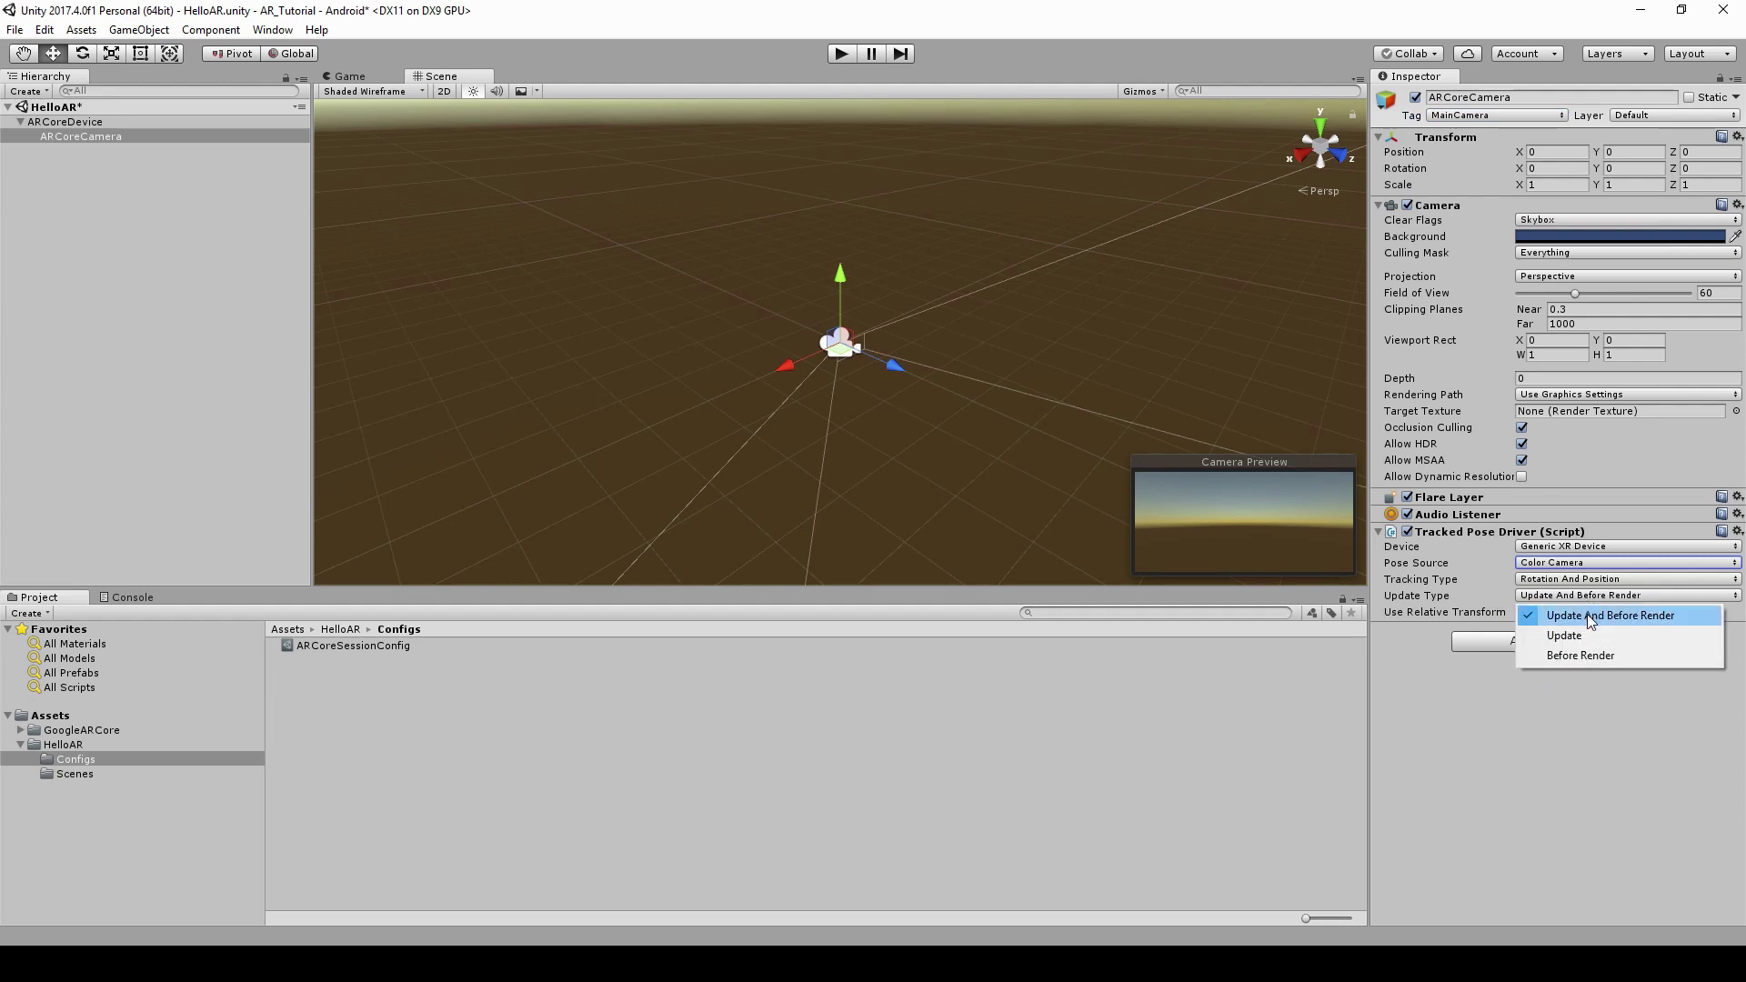
left_click(1584, 655)
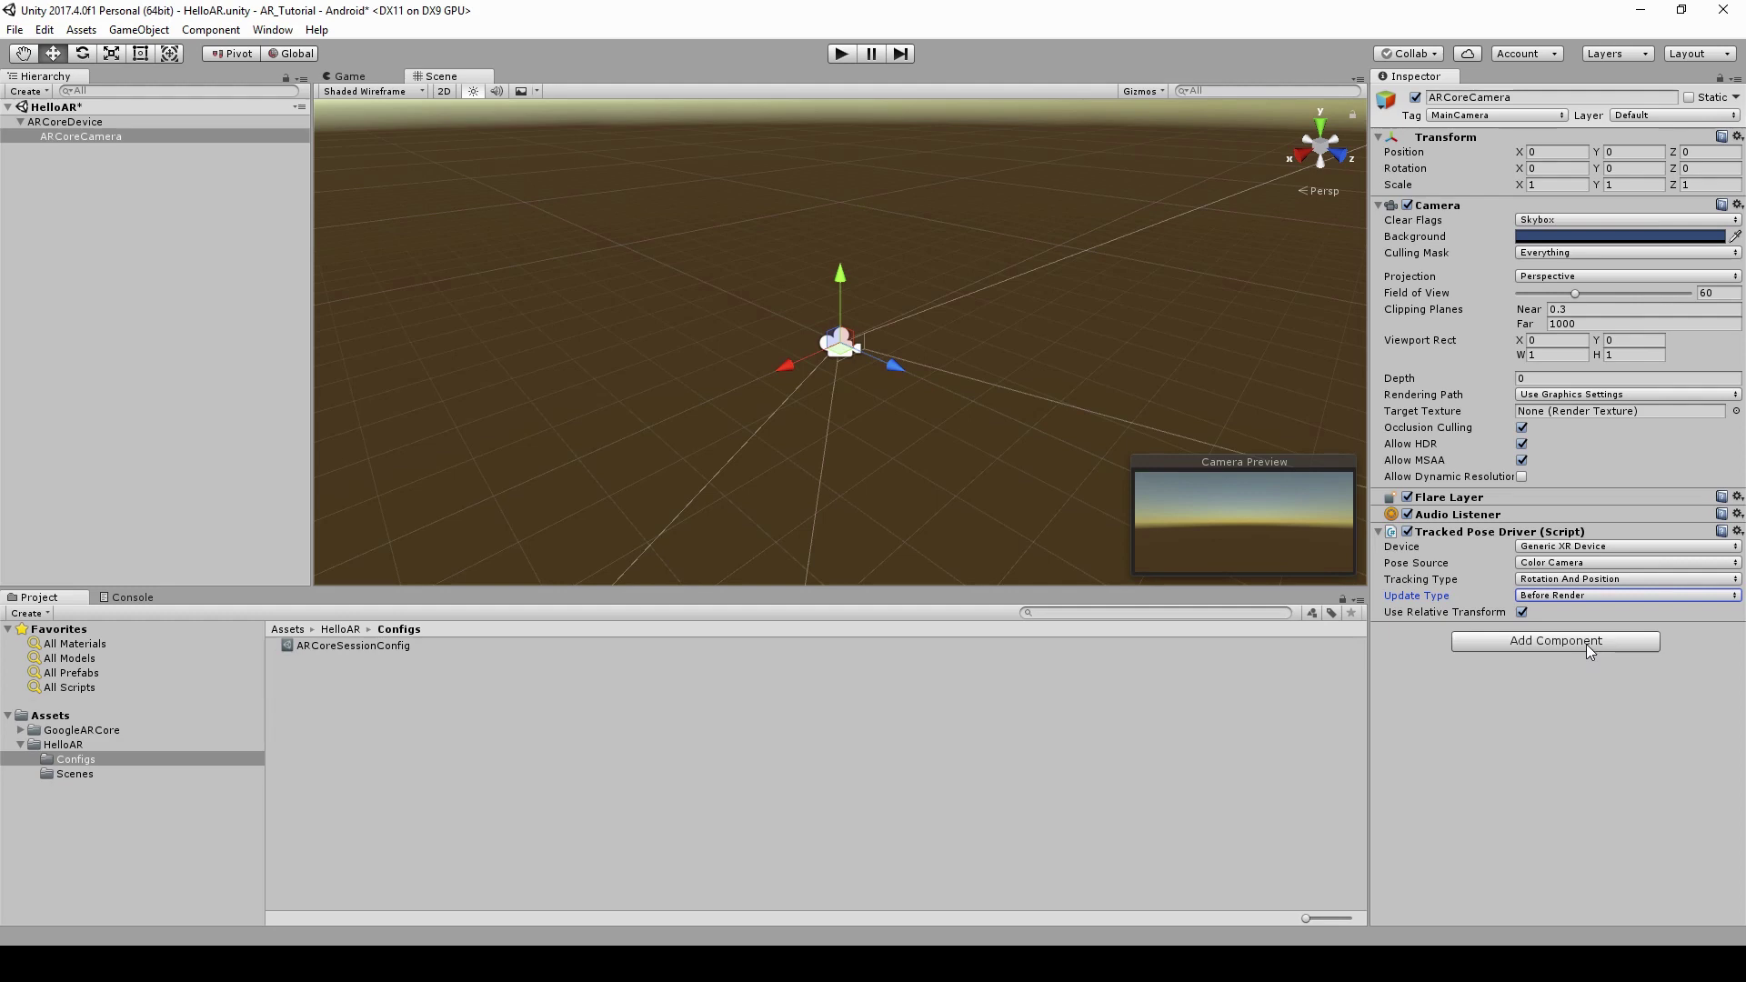
Add an AR Core Background Renderer component to ARCoreCamera.
left_click(1586, 644)
type("arcore")
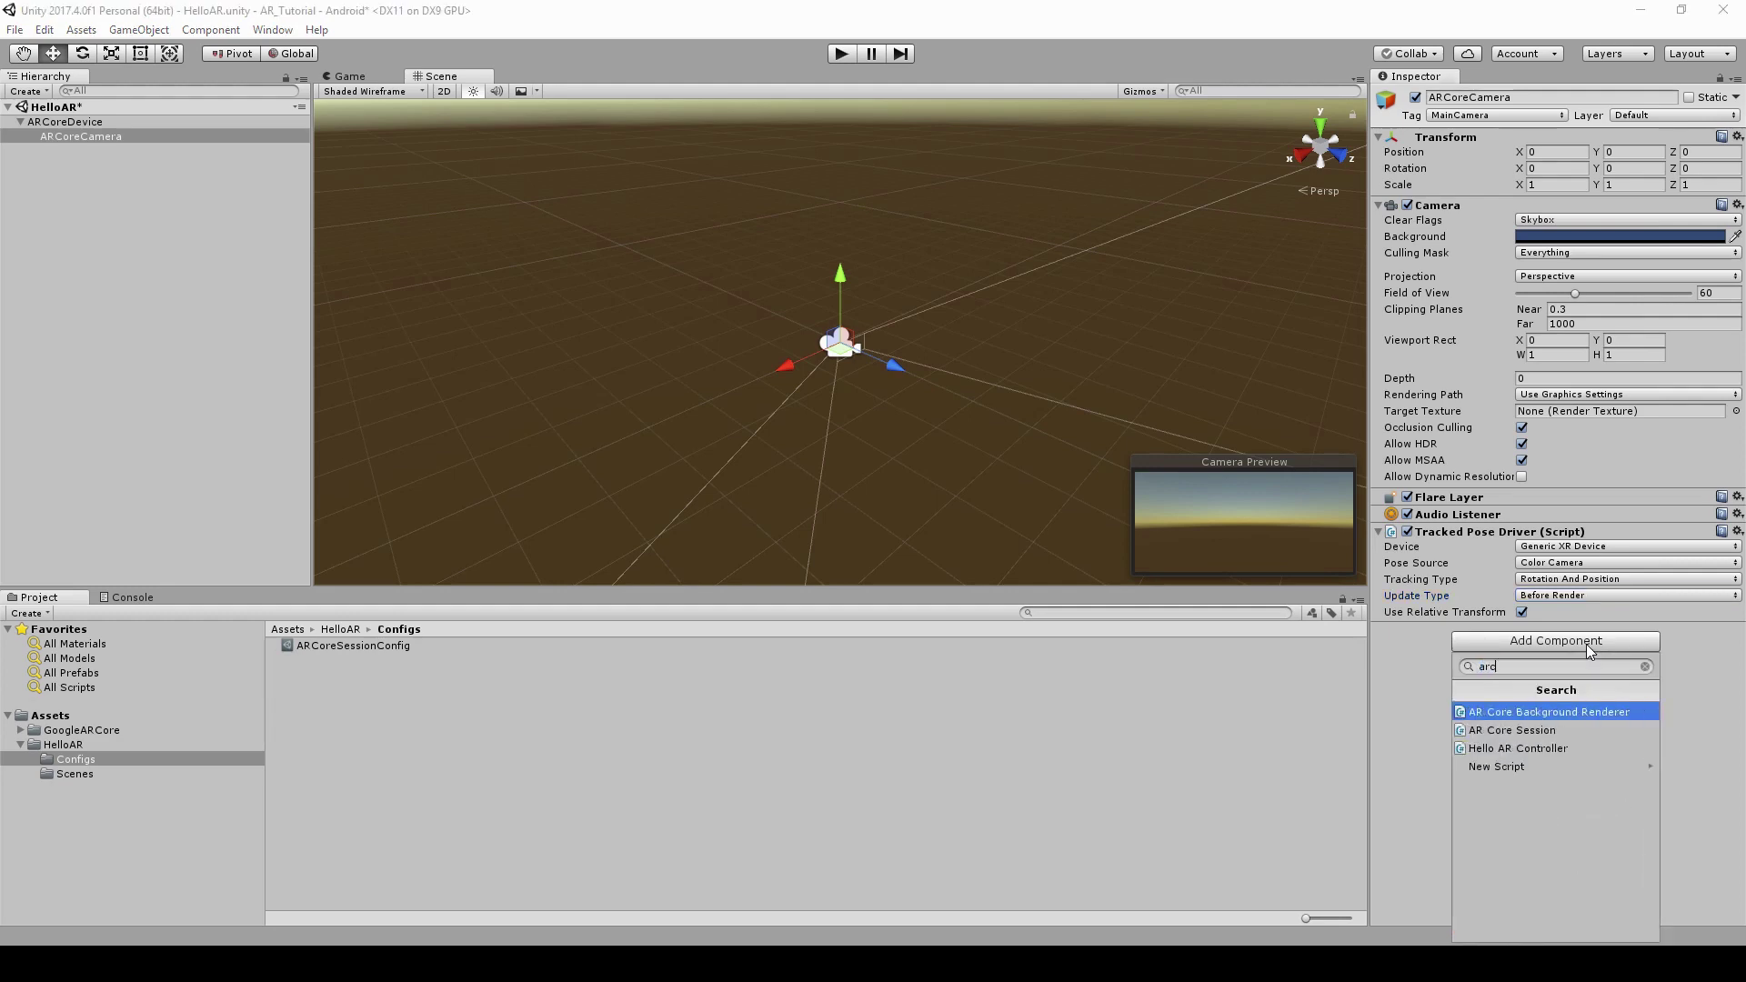
left_click(1576, 714)
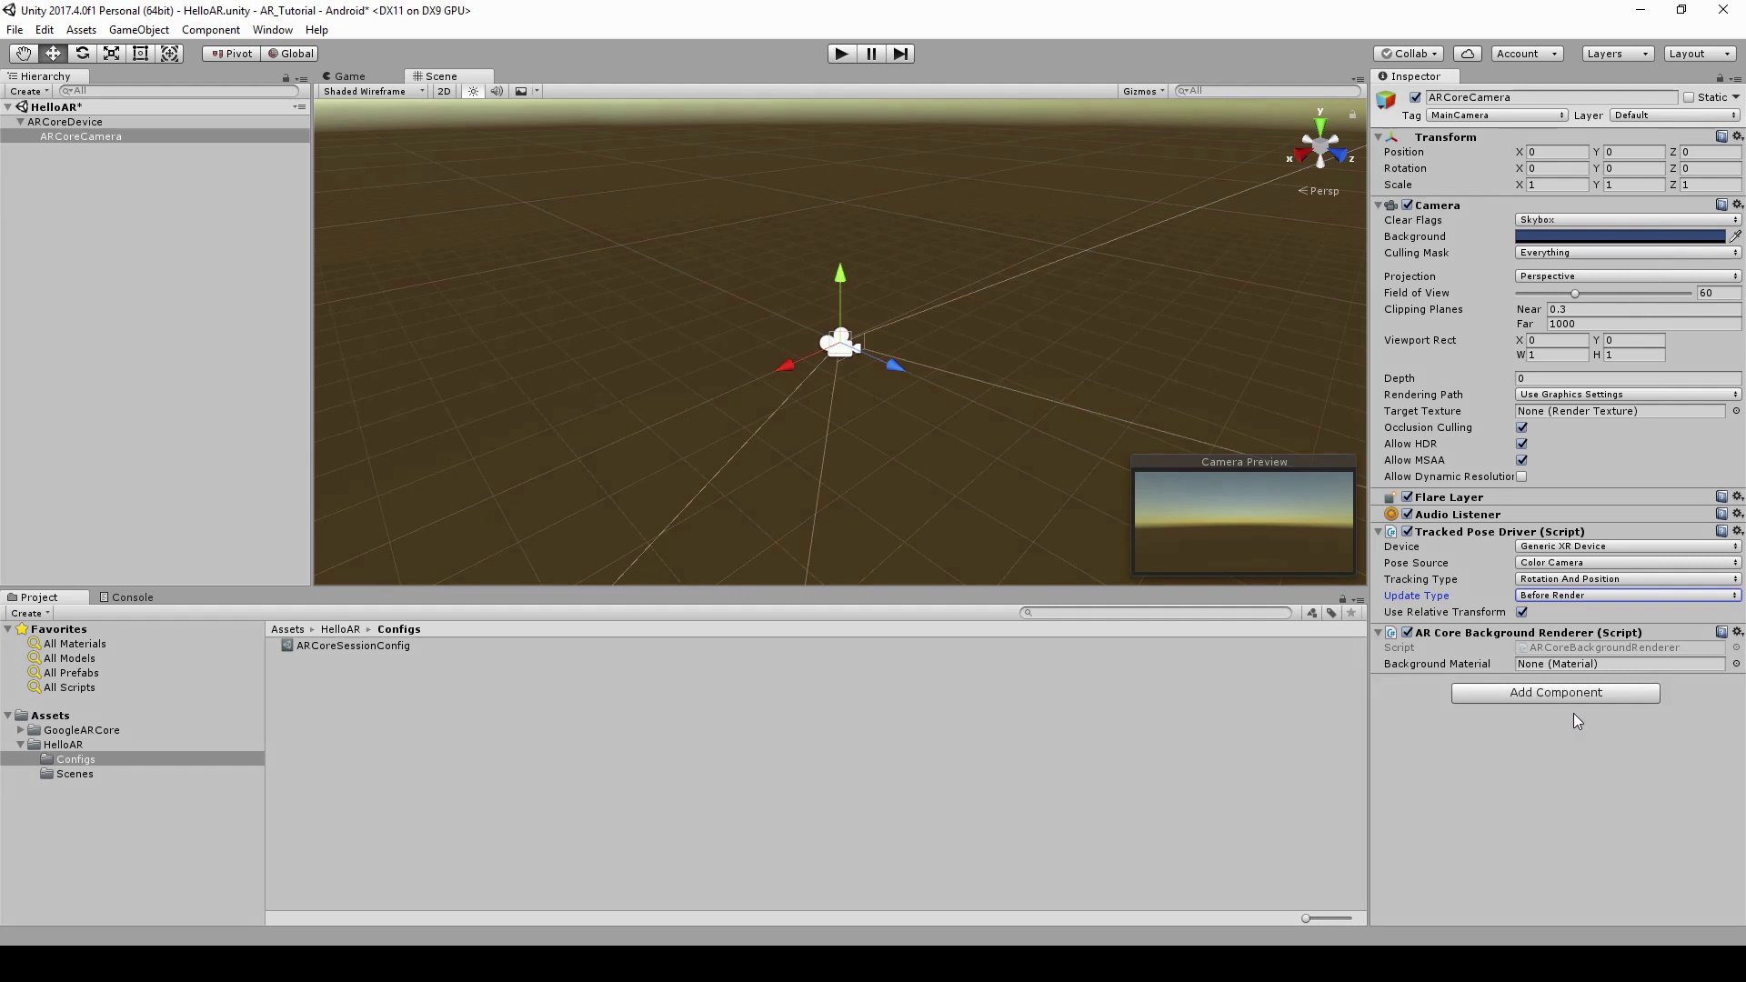
Set the renderer's Background Material to ARBackground.
left_click(1737, 664)
type("ar")
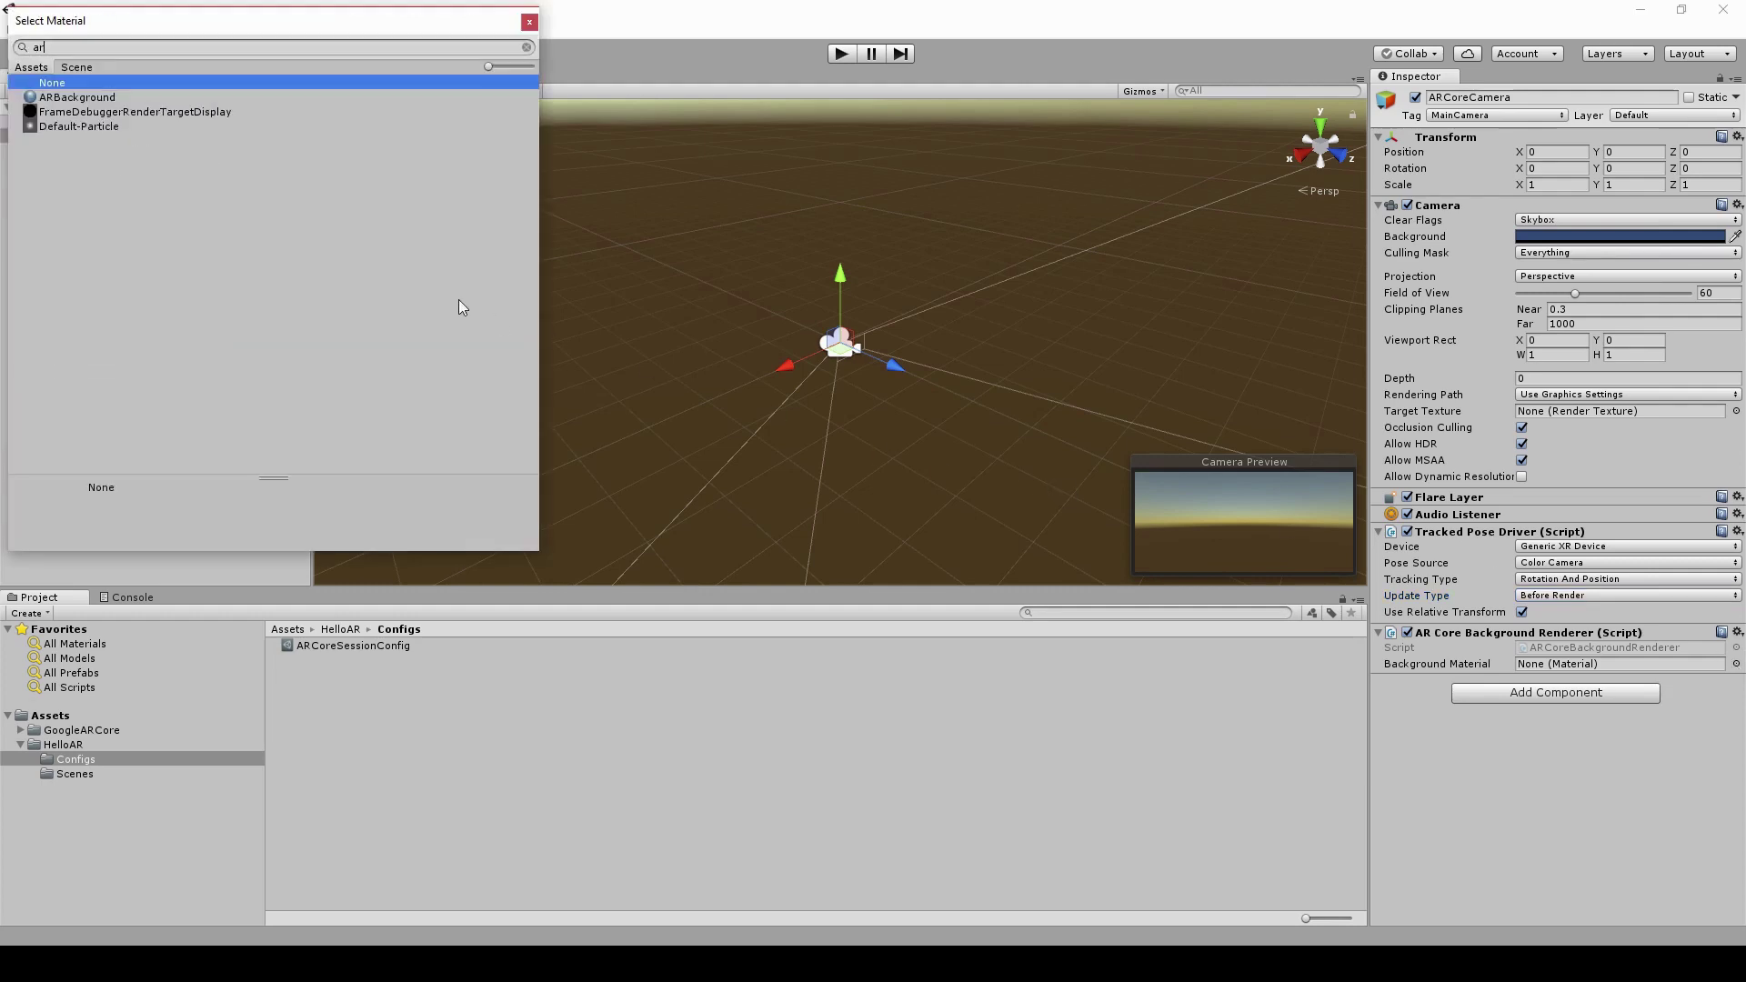
double_click(73, 99)
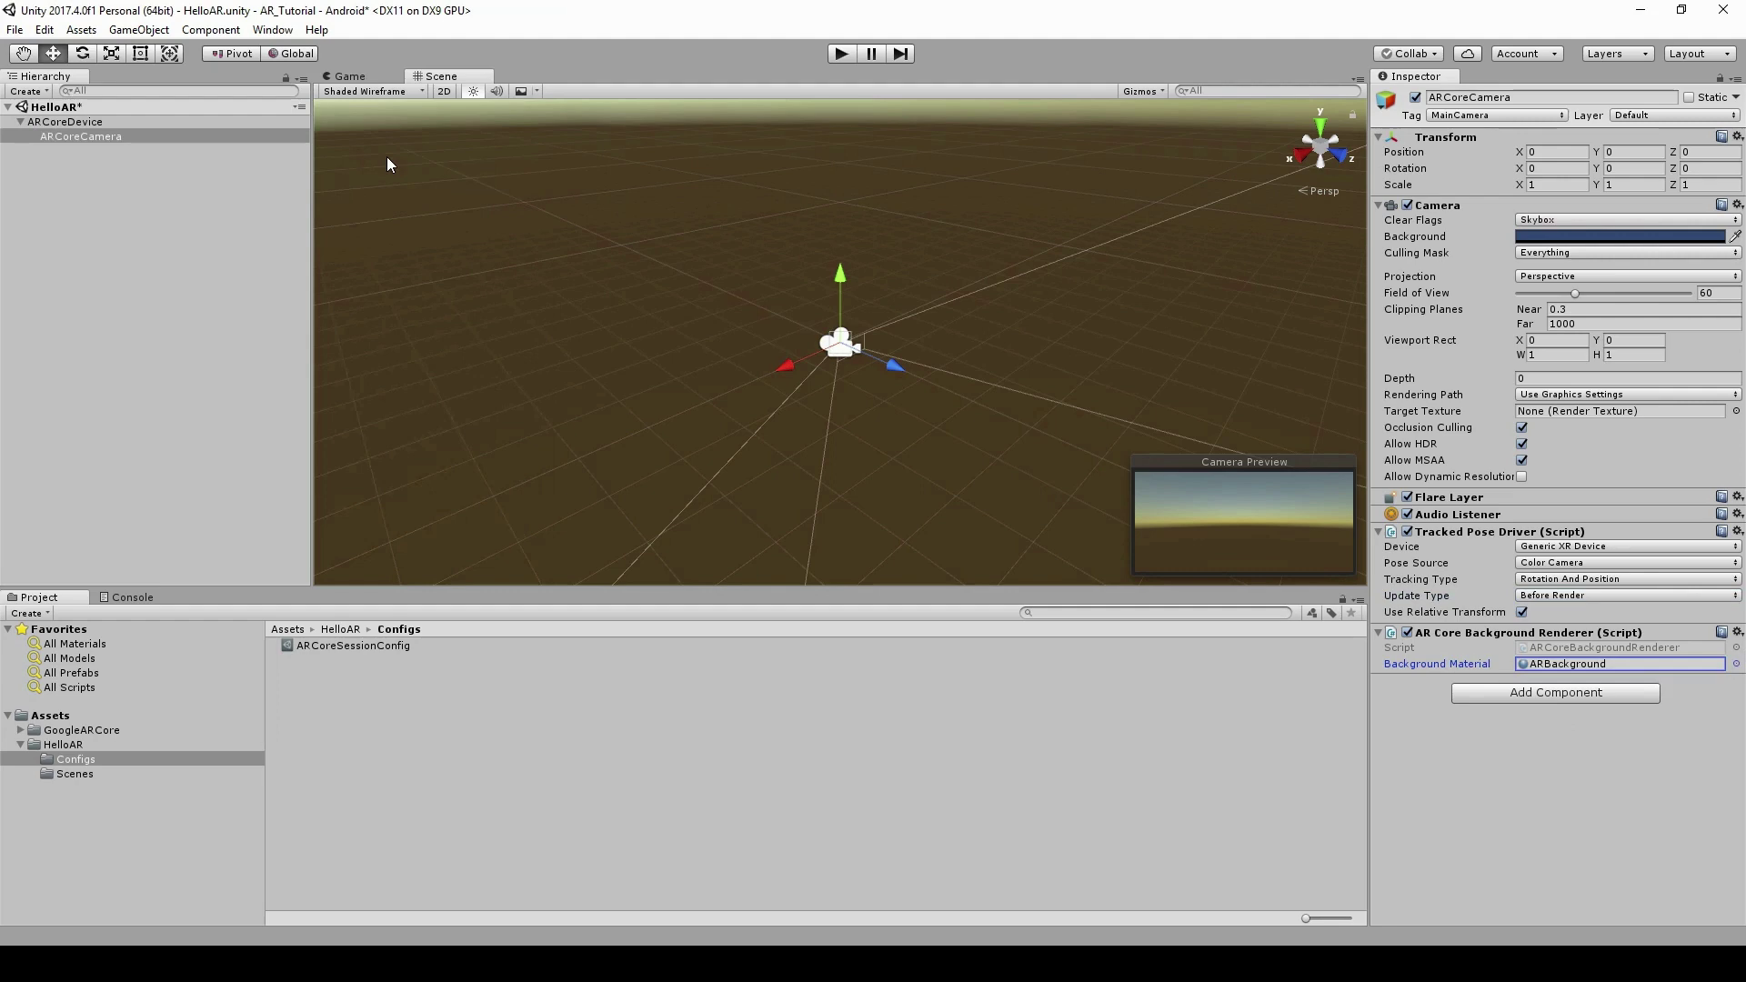
Save the scene and change the Android Package Name in Player settings to com.guidev.HelloAR.
key("ctrl+z")
left_click(43, 30)
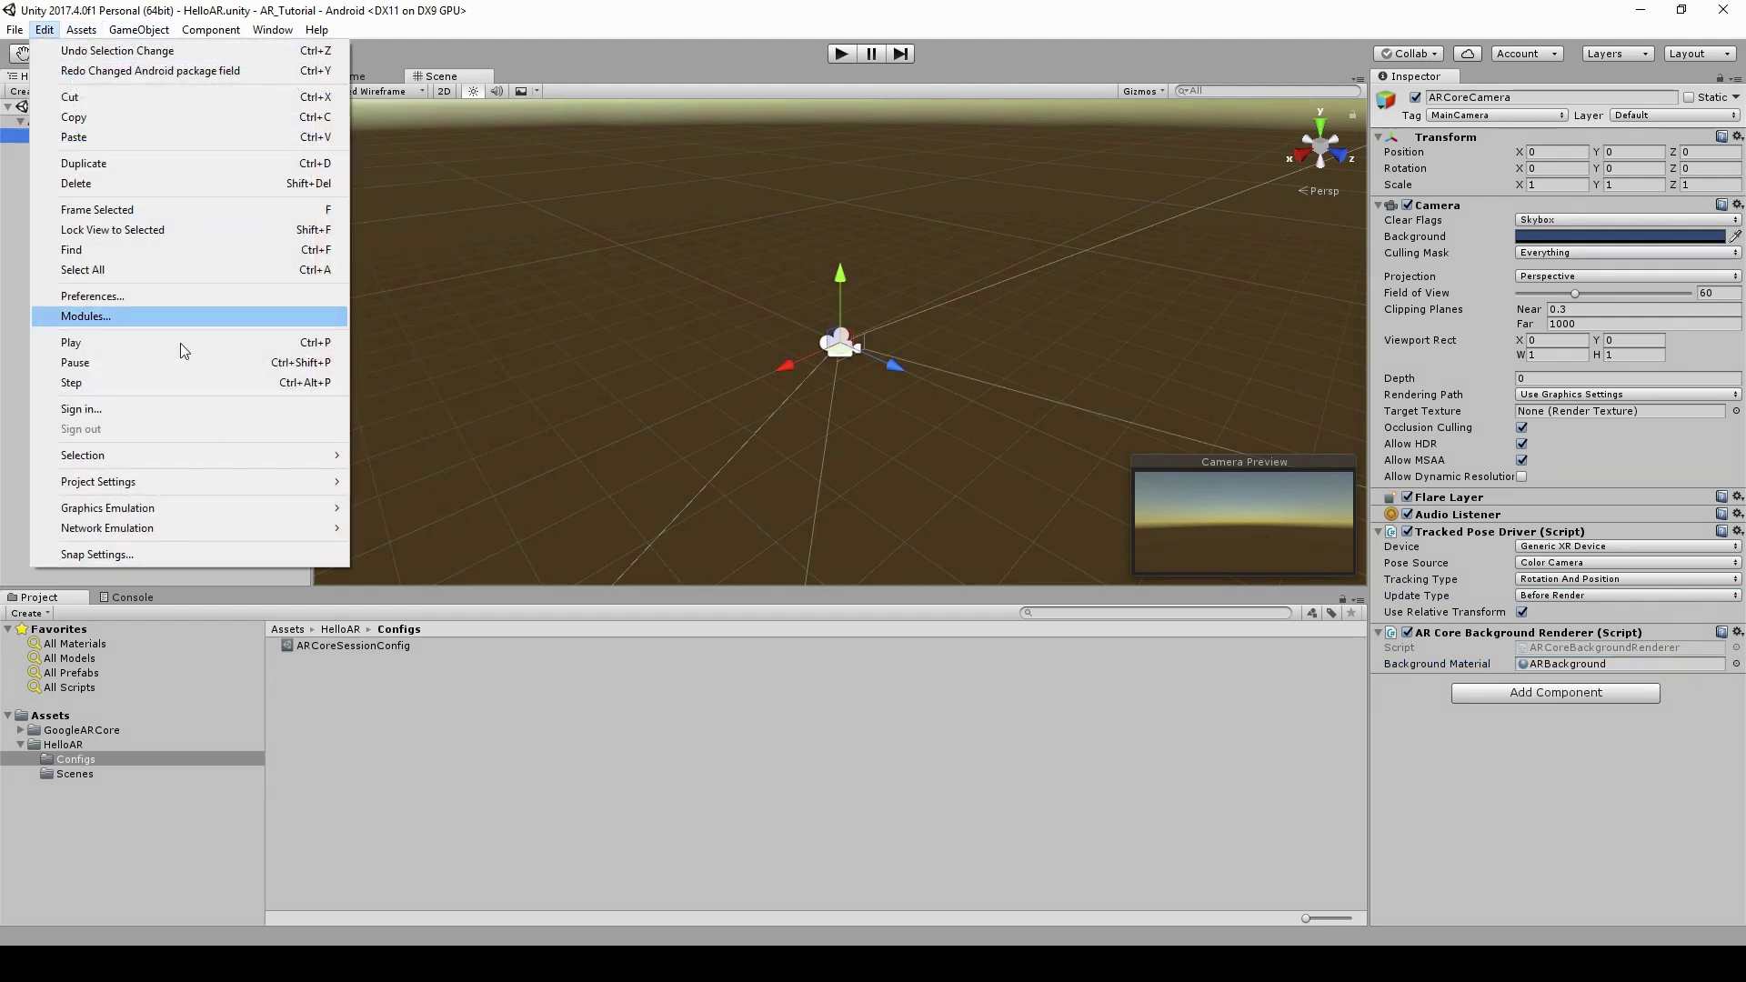
mouse_move(271, 483)
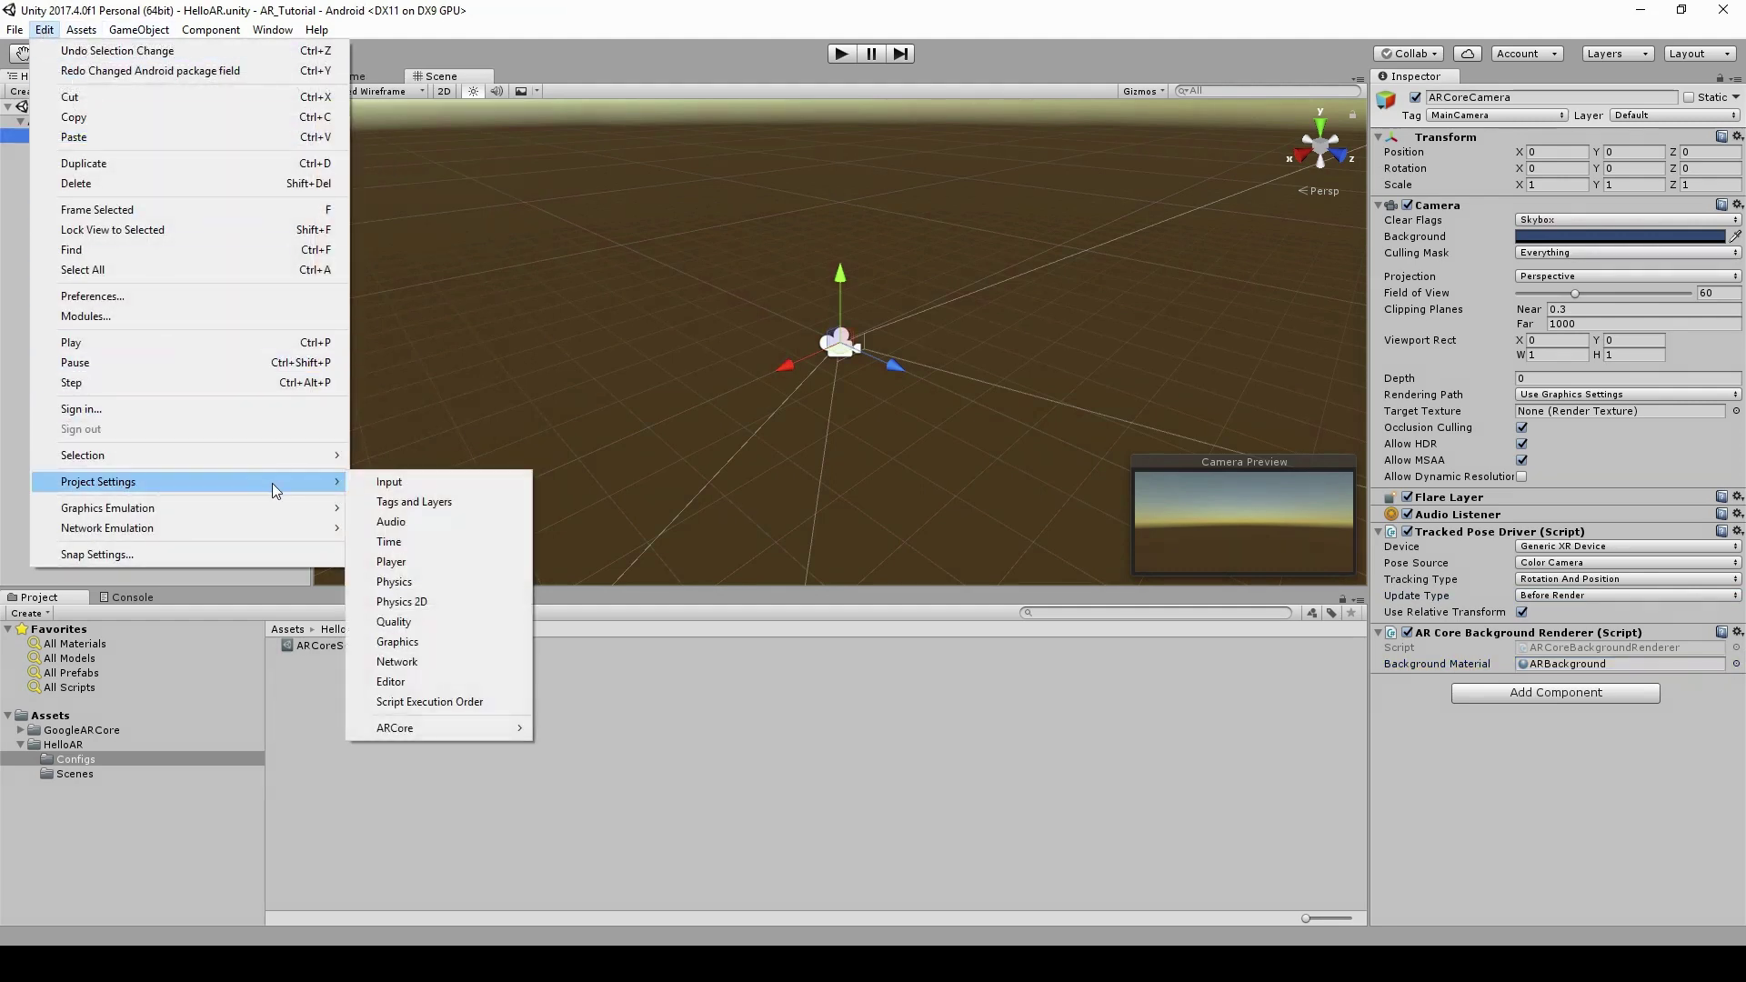
left_click(413, 558)
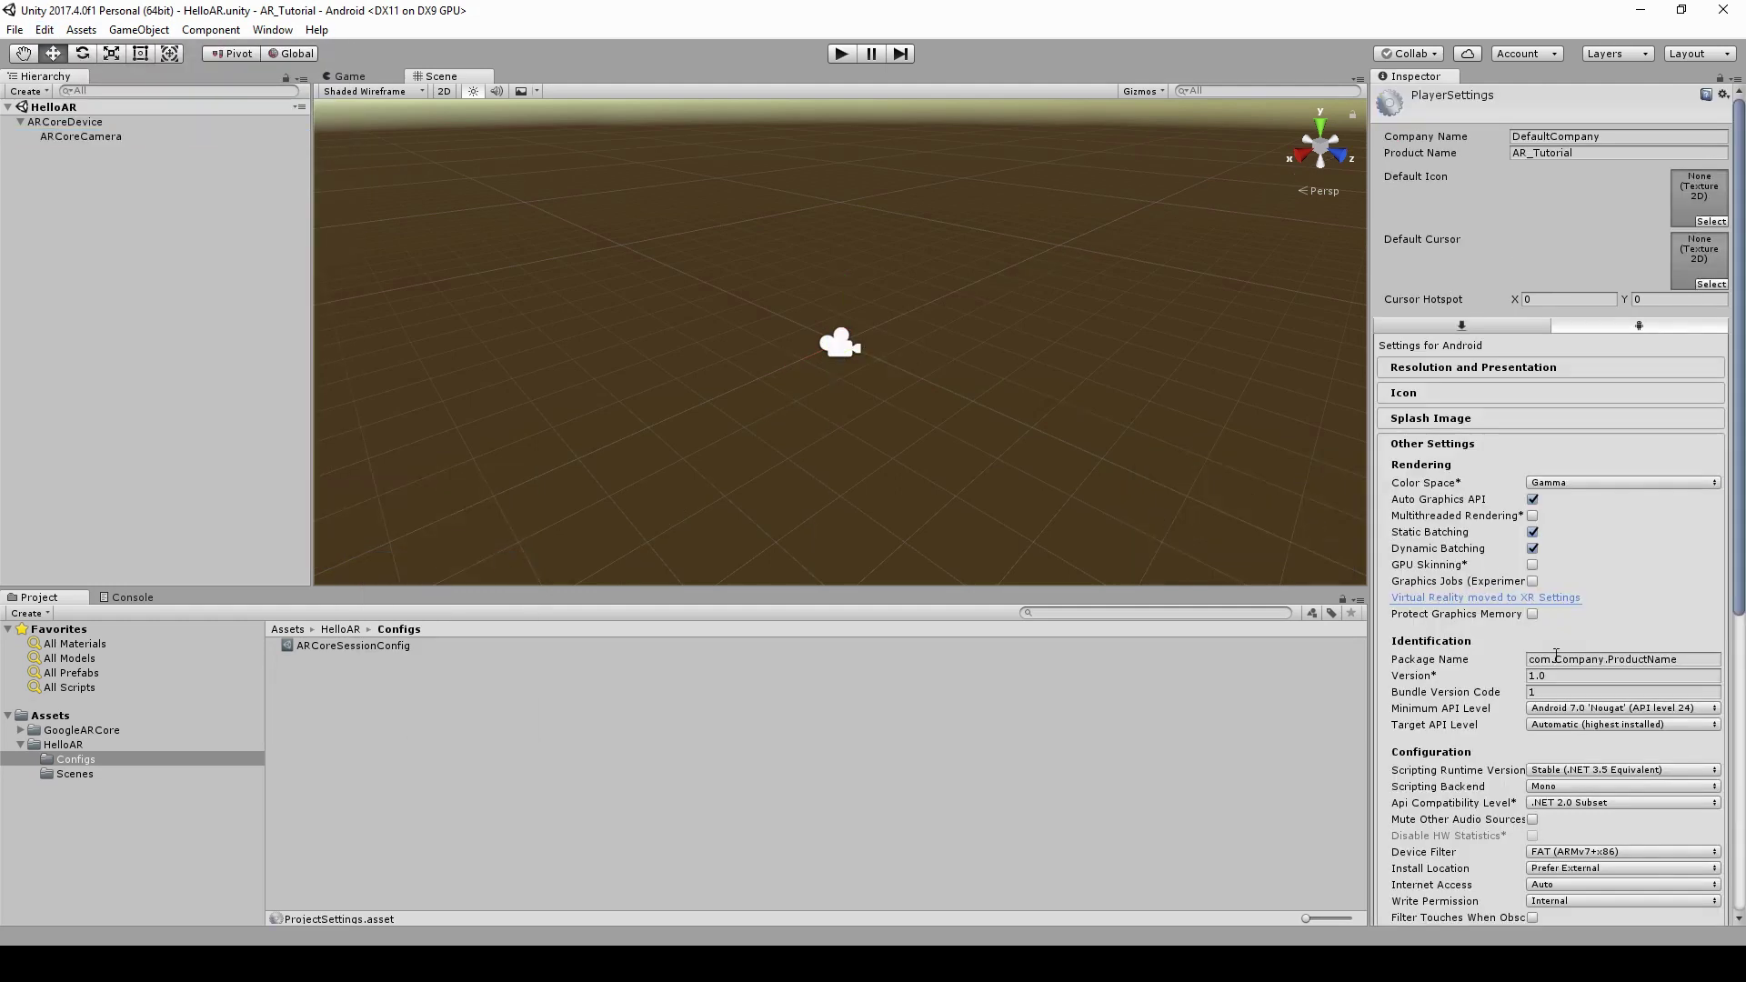
left_click_drag(1556, 661, 1706, 660)
type("guidev.")
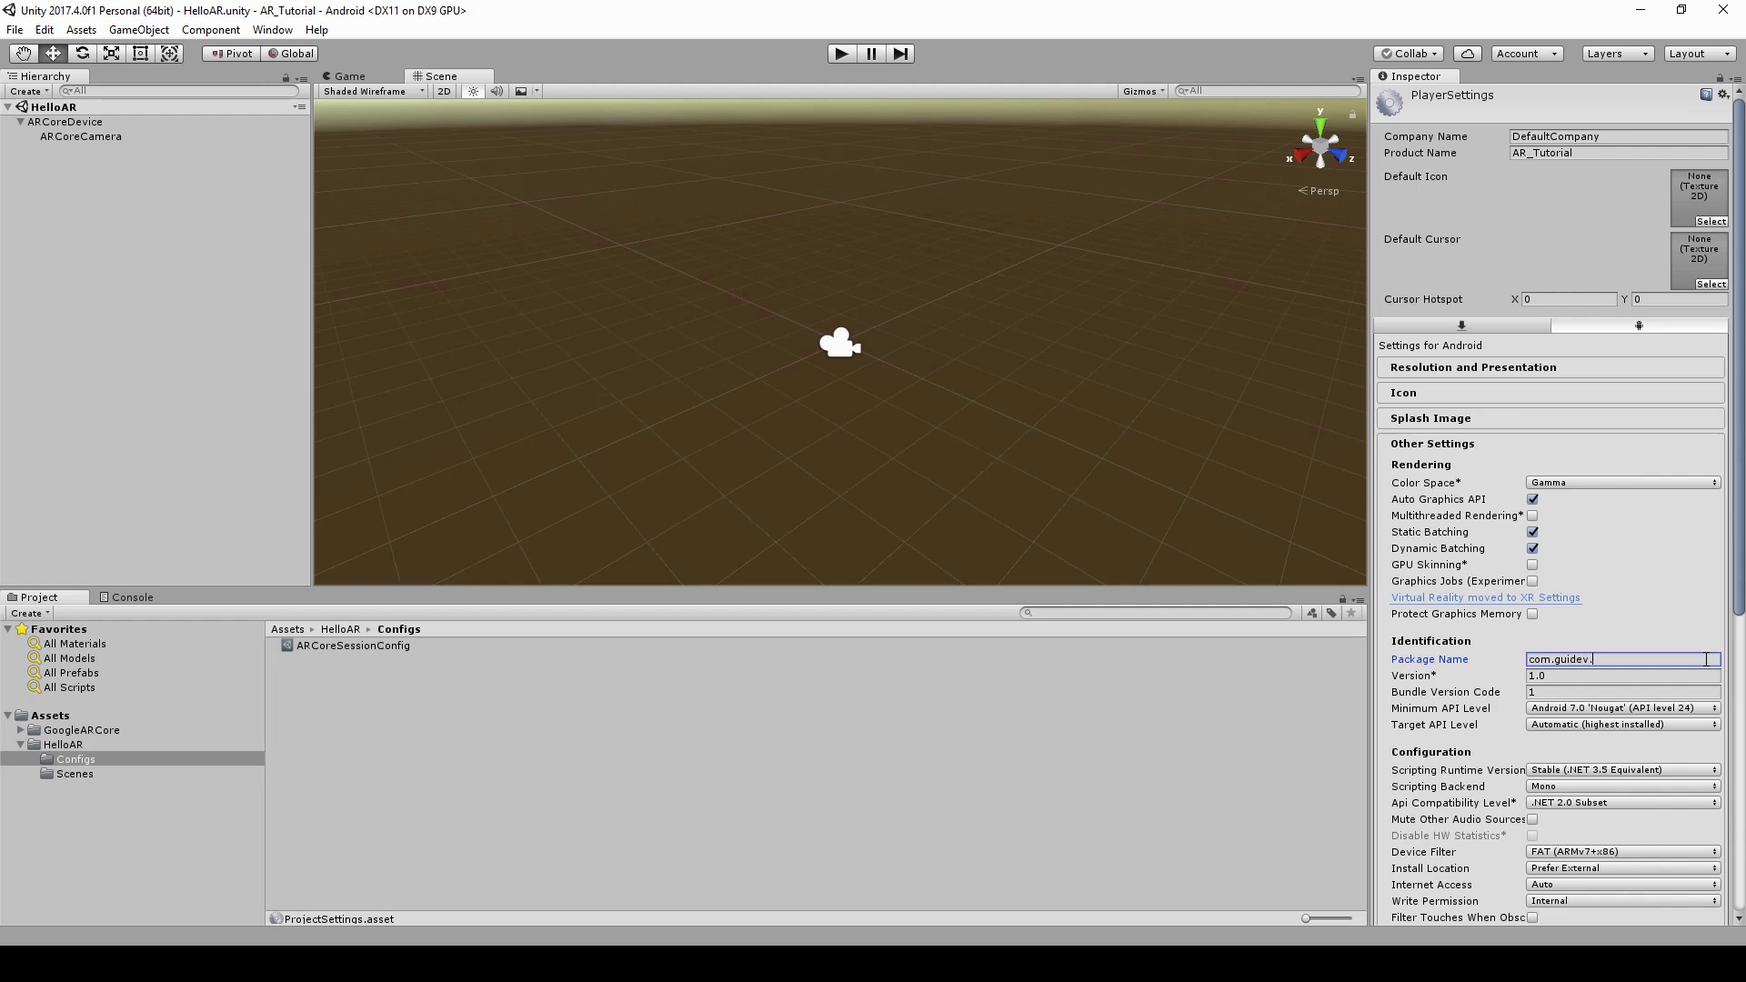
type("HelloAR")
key("Tab")
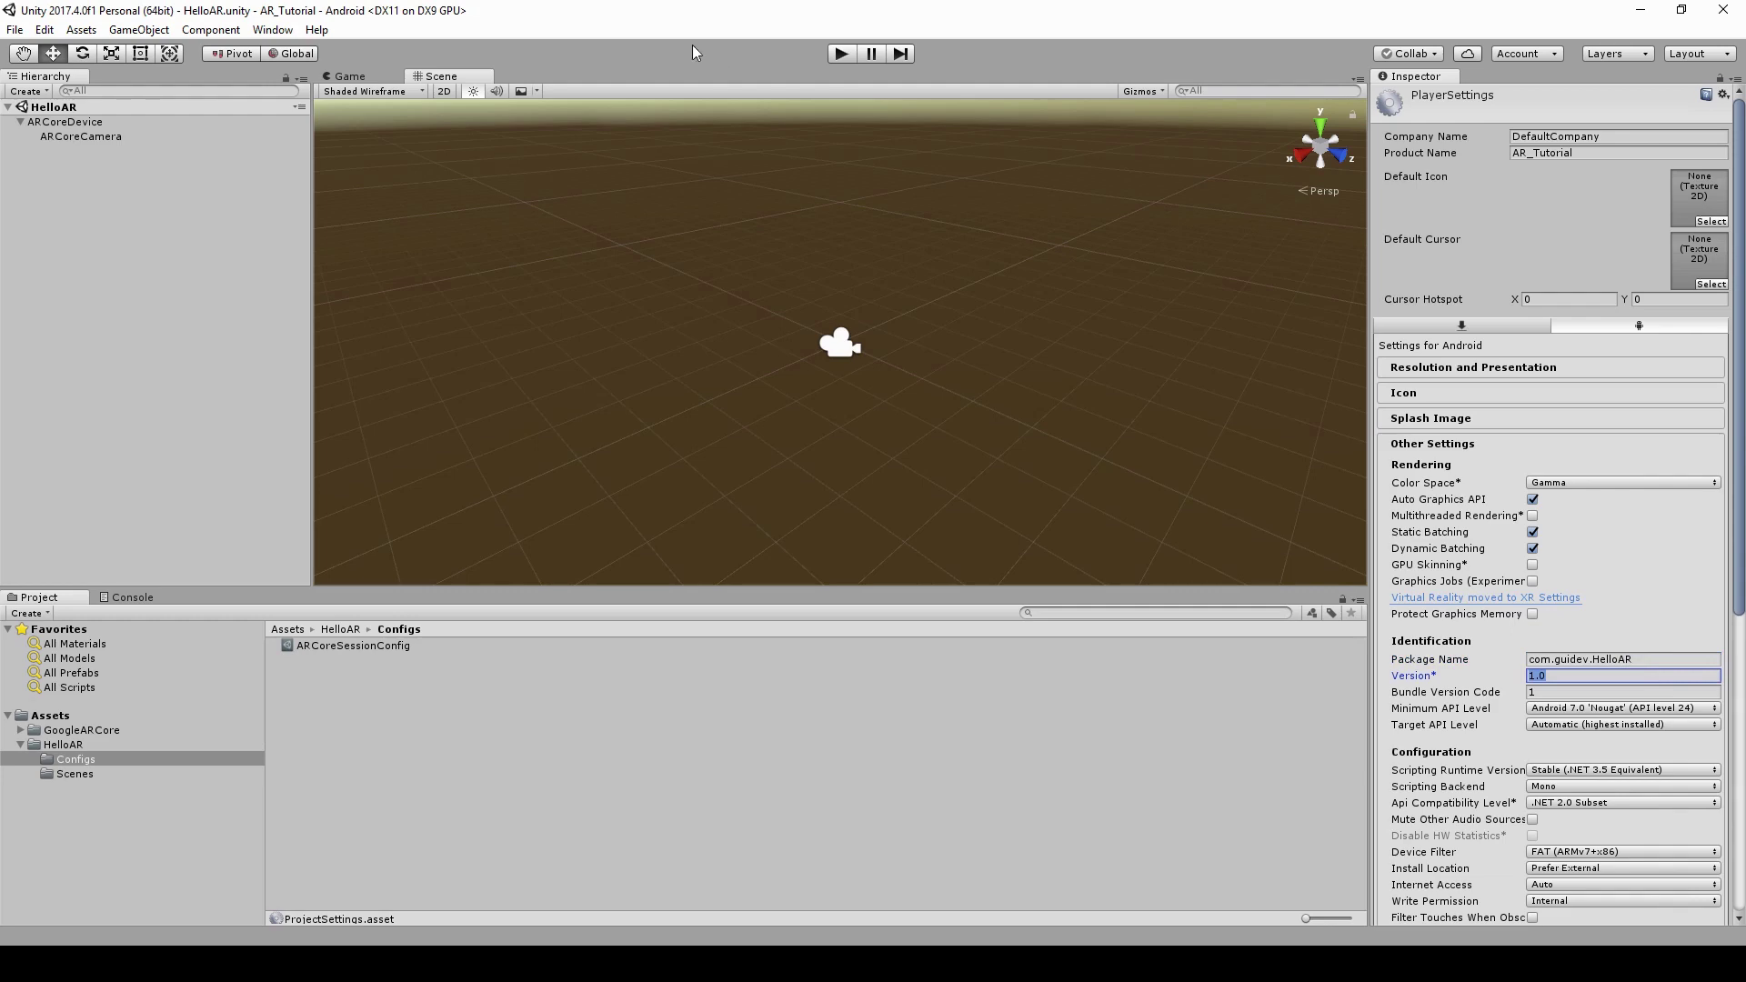
Add the open HelloAR scene to the Build Settings scene list.
left_click(14, 30)
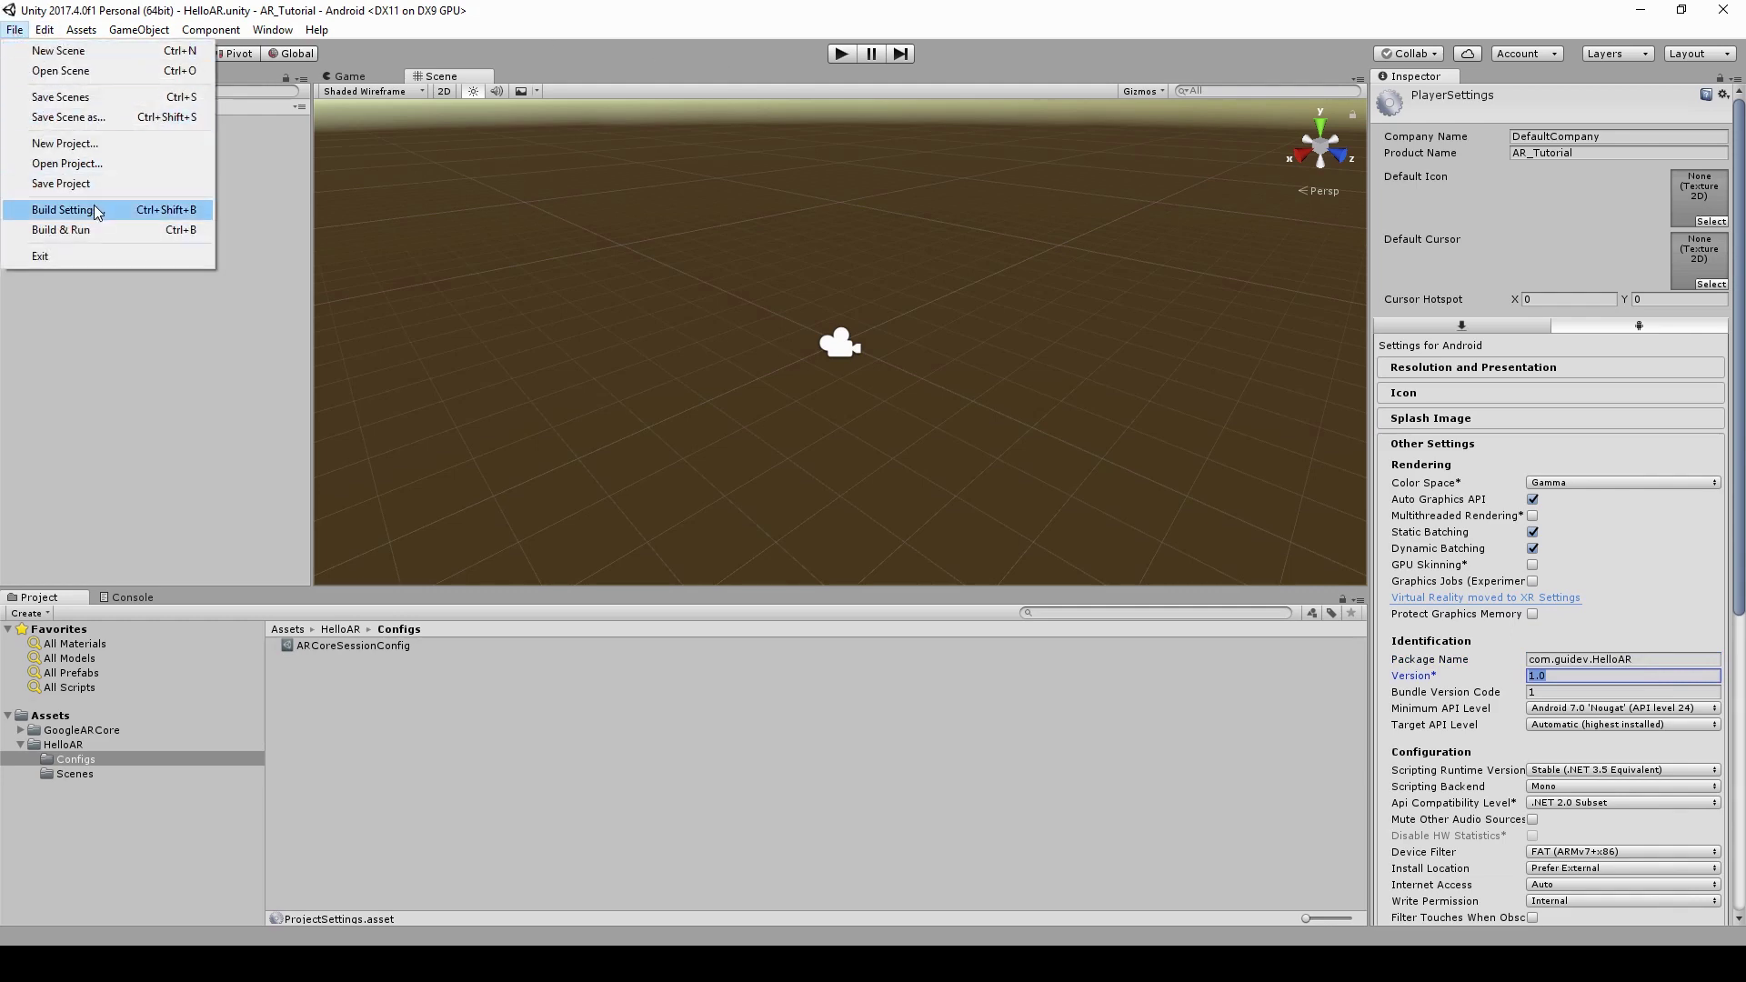
left_click(96, 210)
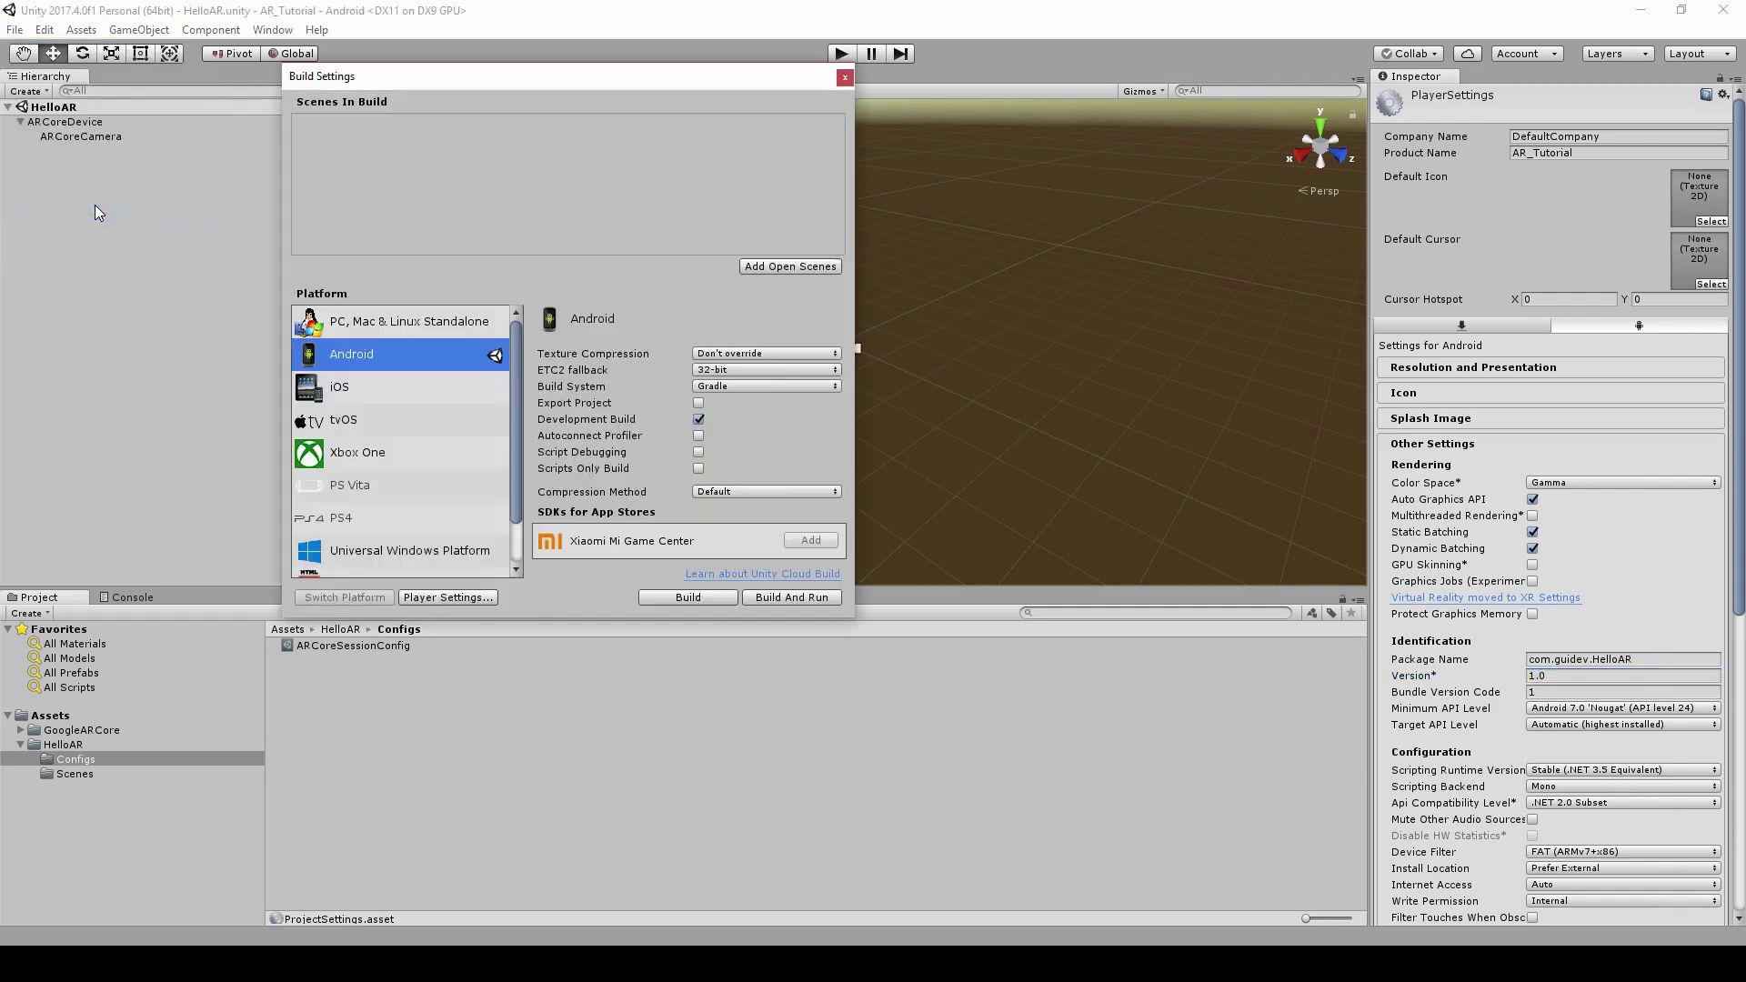
left_click(760, 265)
Build and Run the app as HelloAR inside a newly created Build folder.
left_click(793, 599)
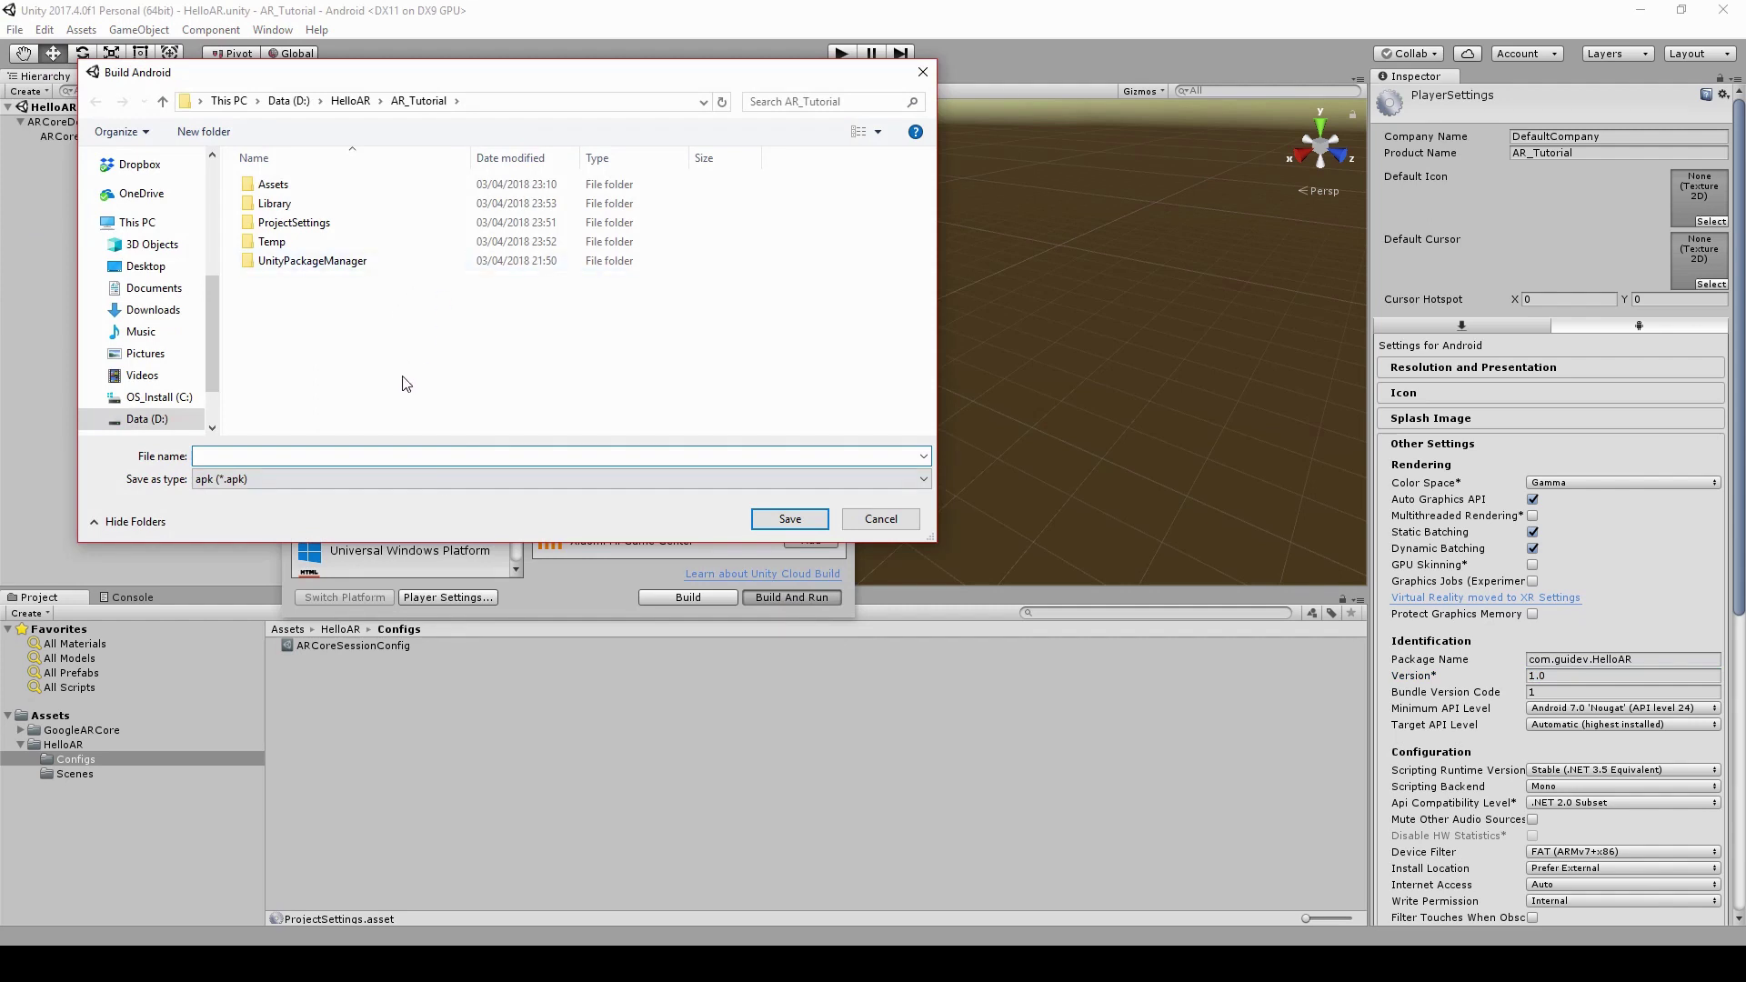
right_click(372, 345)
mouse_move(516, 566)
left_click(617, 560)
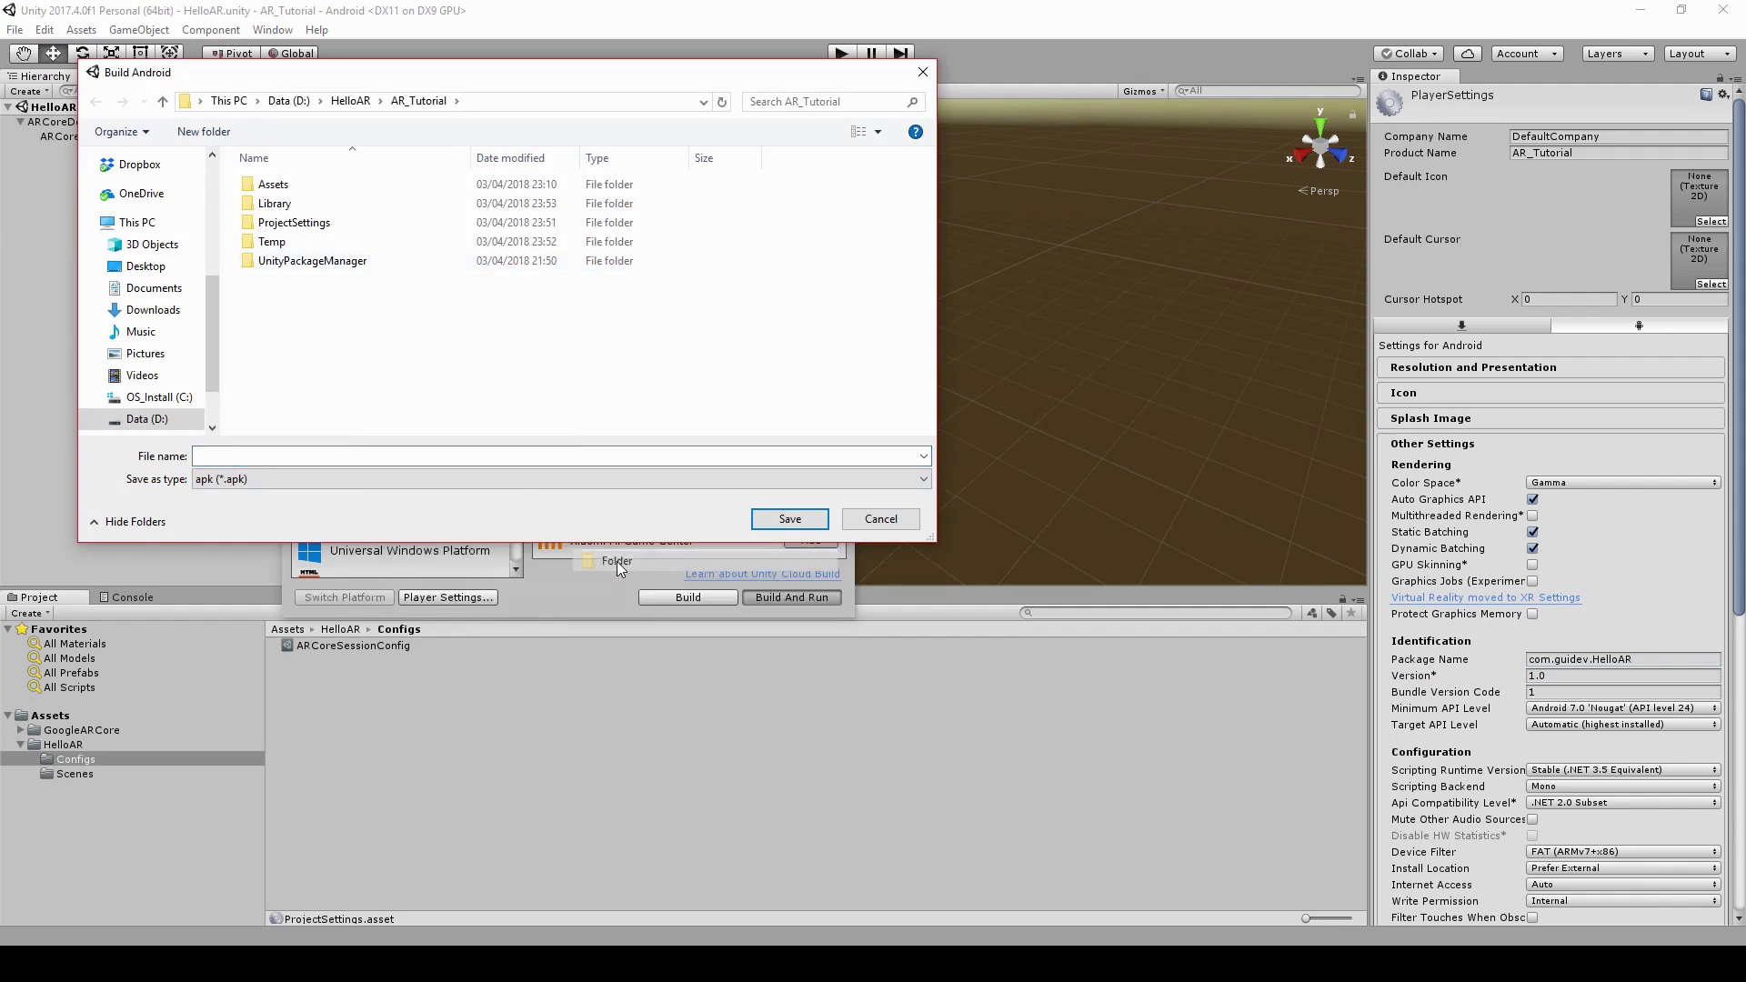
type("Build")
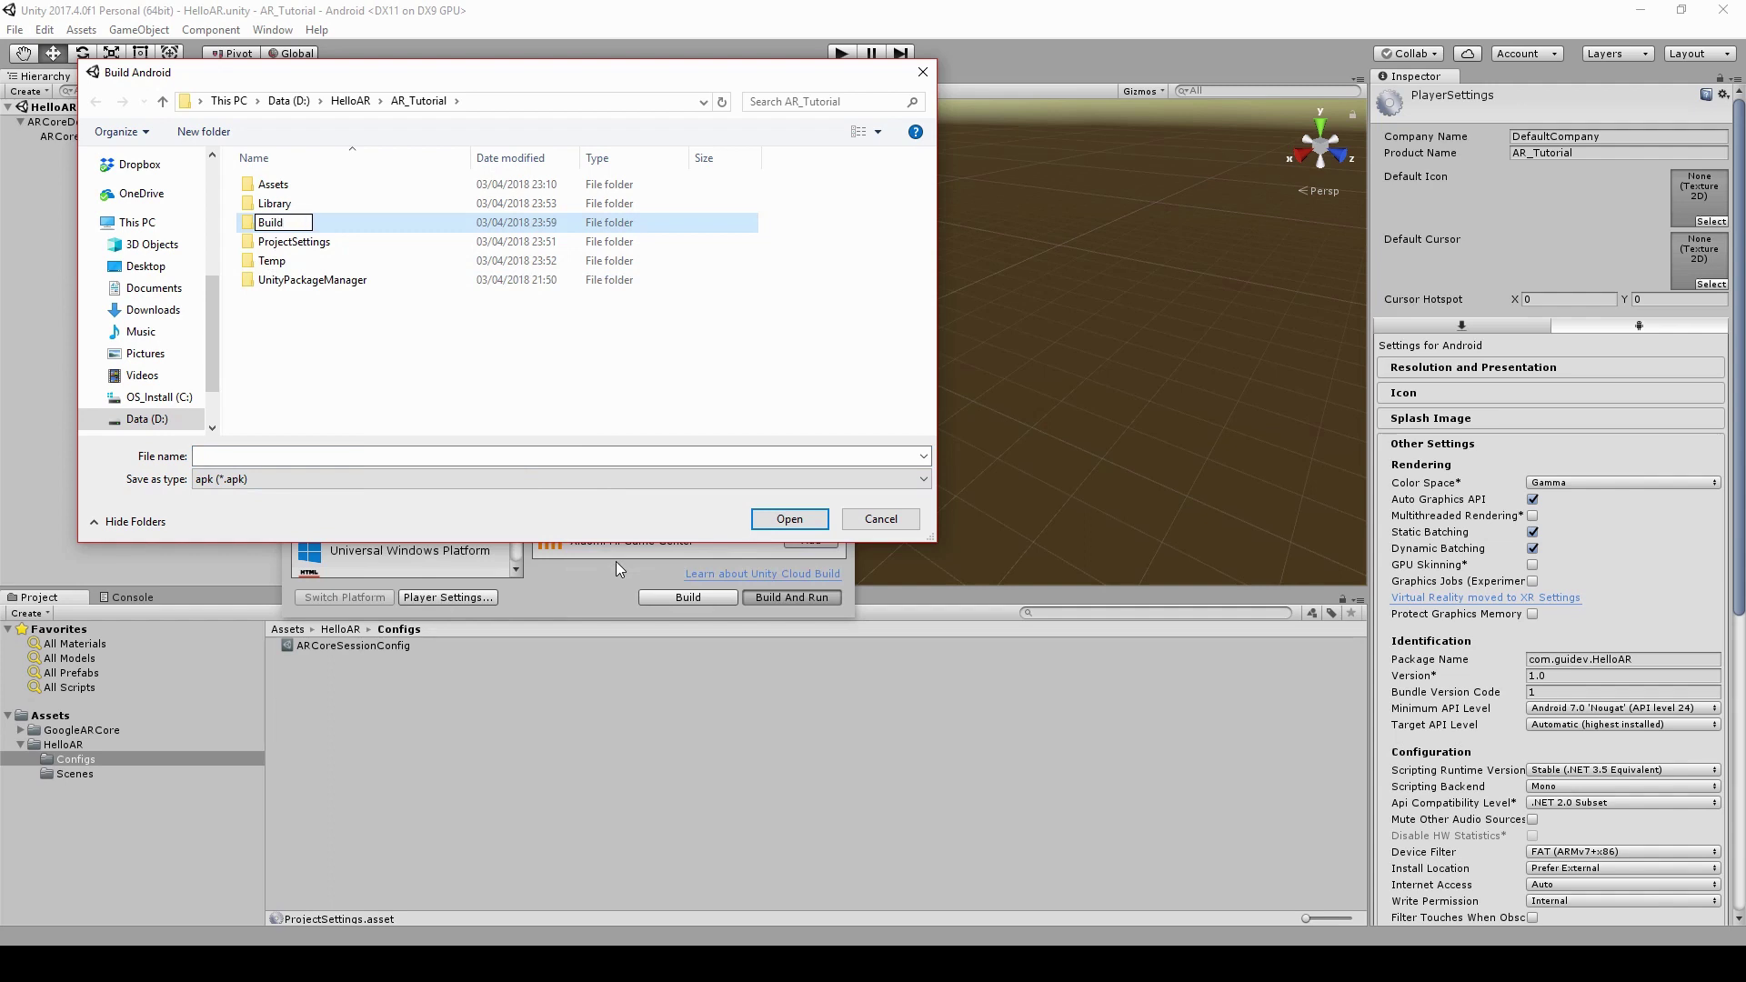
key("Return")
double_click(273, 203)
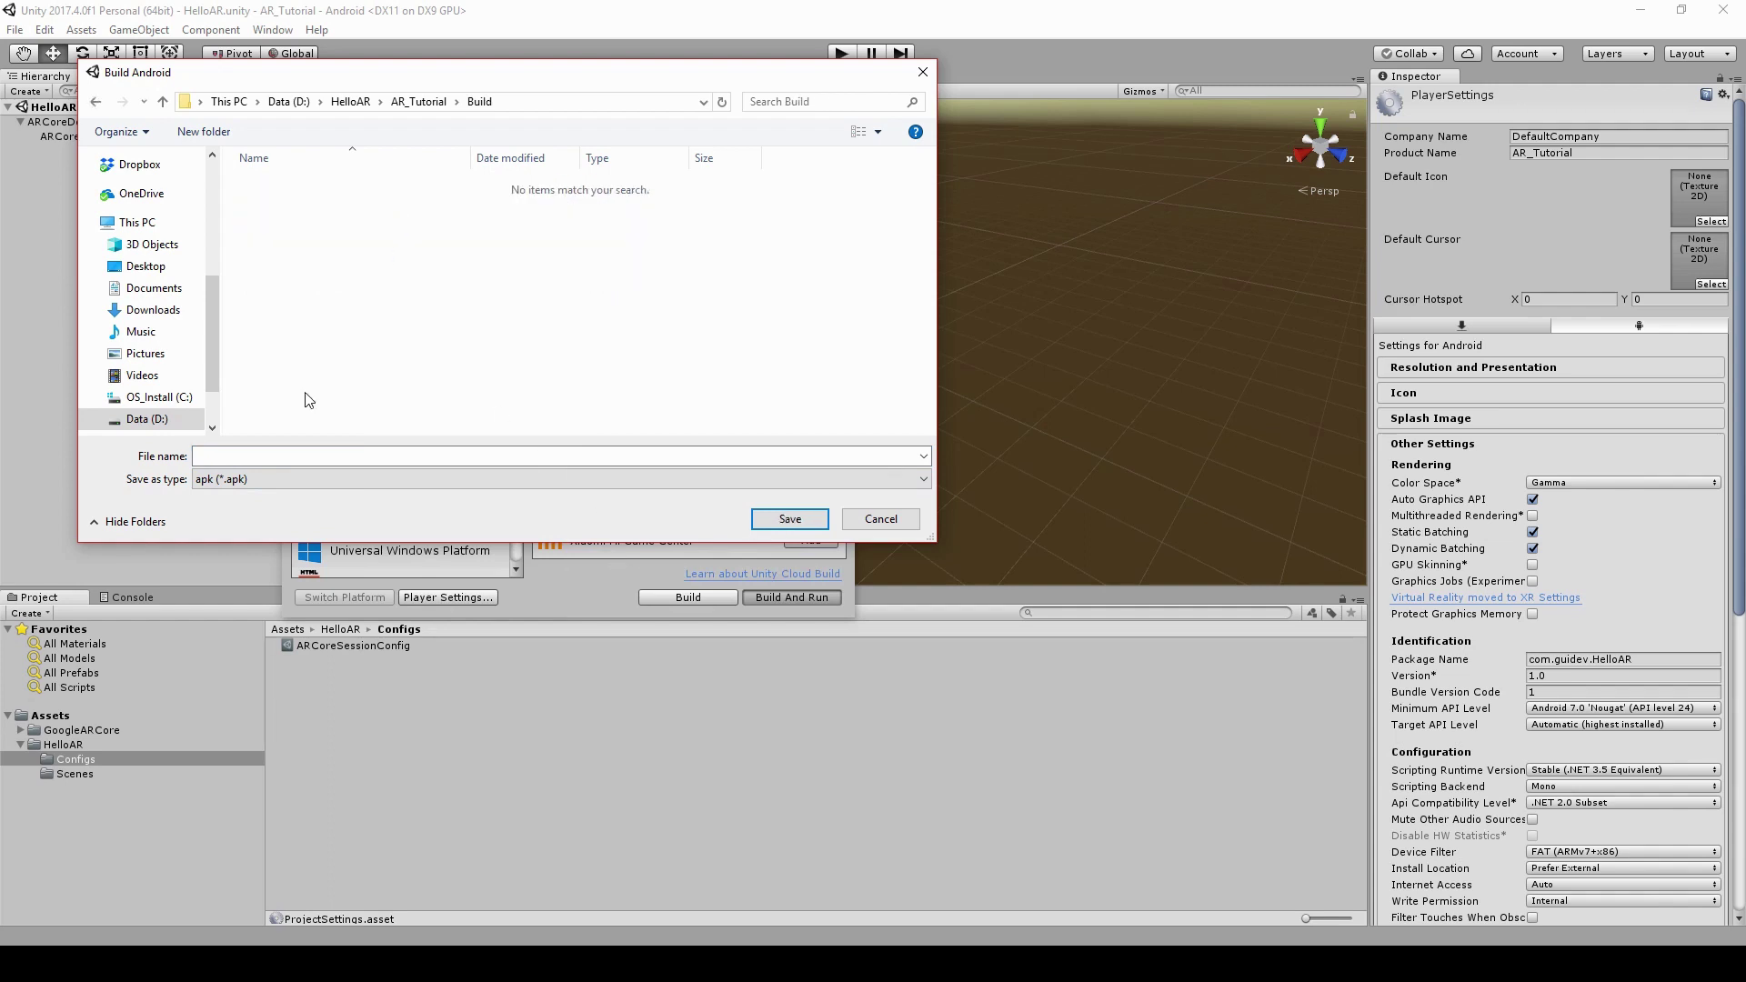
left_click(294, 455)
type("Hello")
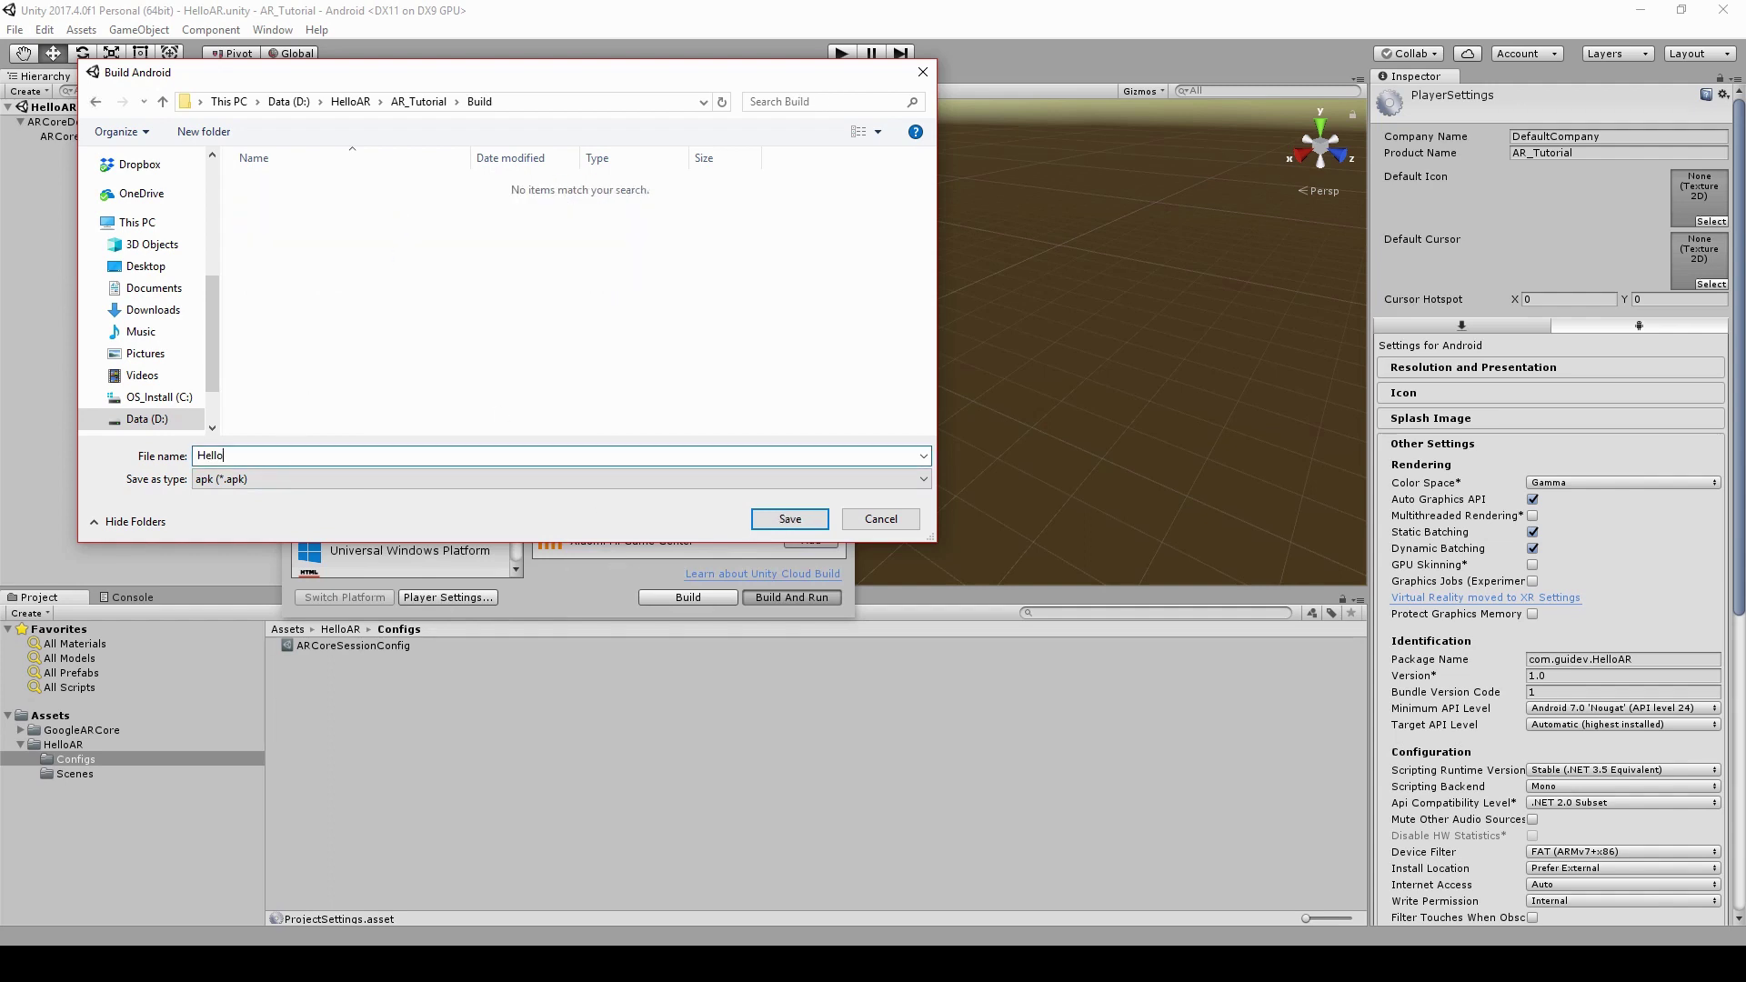
type("AR")
left_click(788, 522)
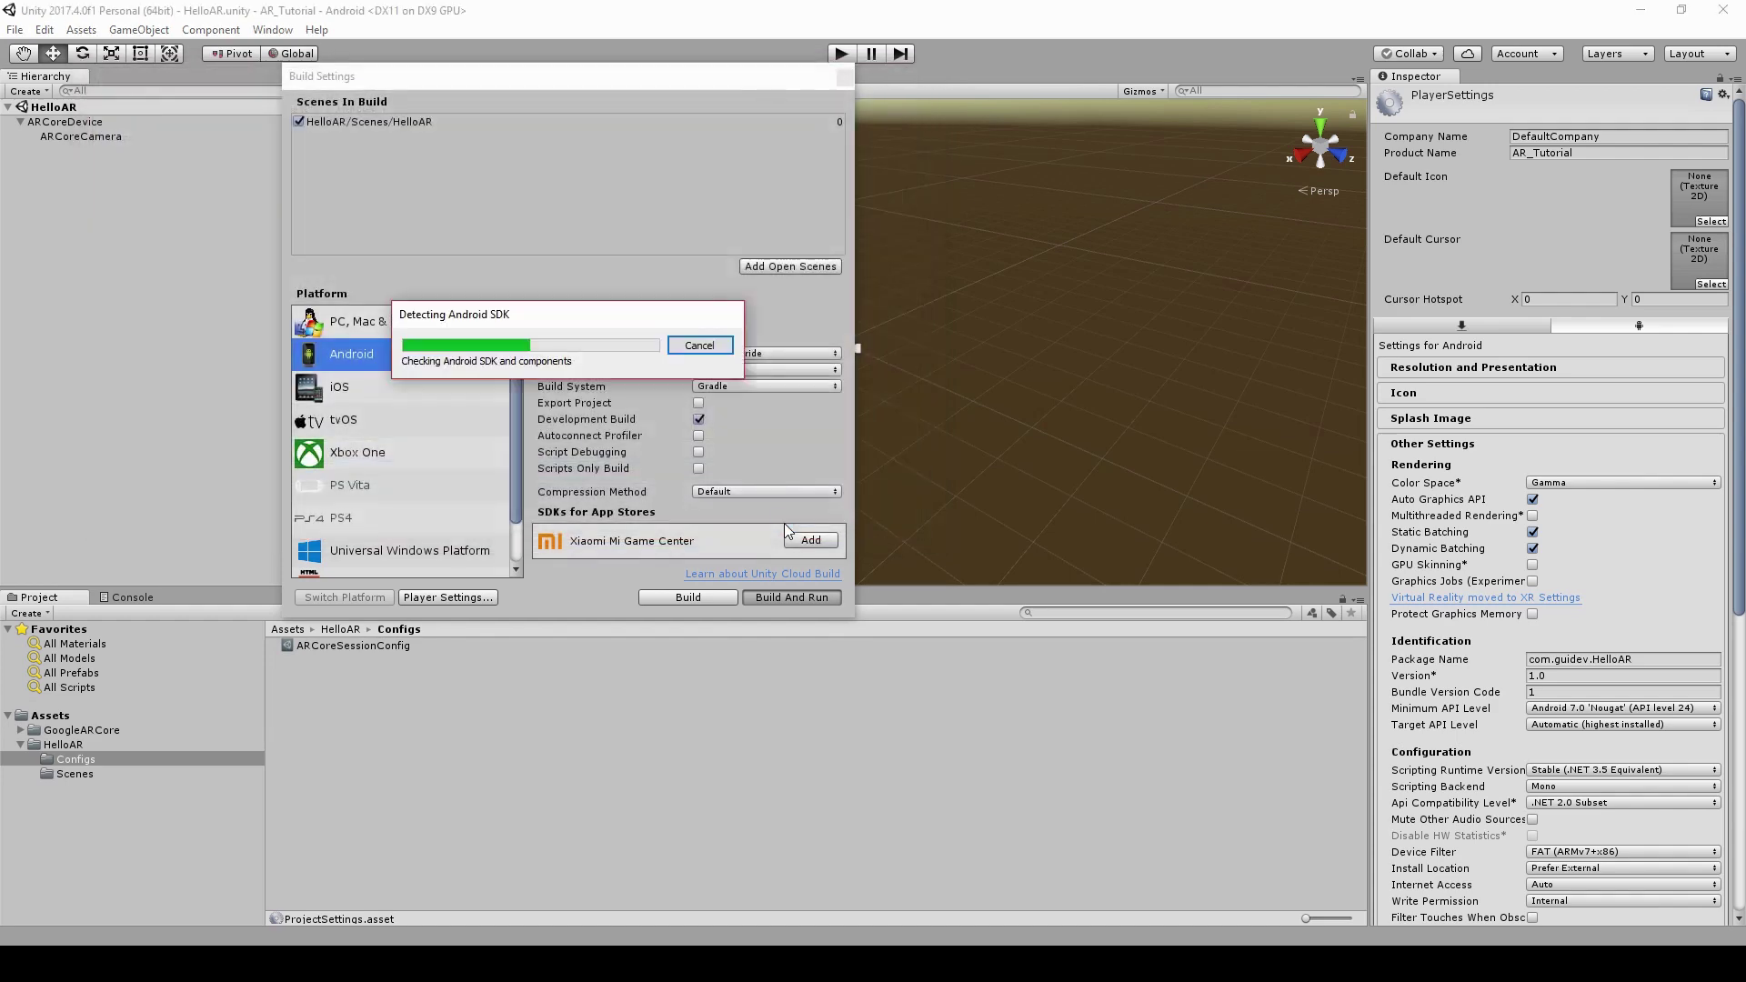